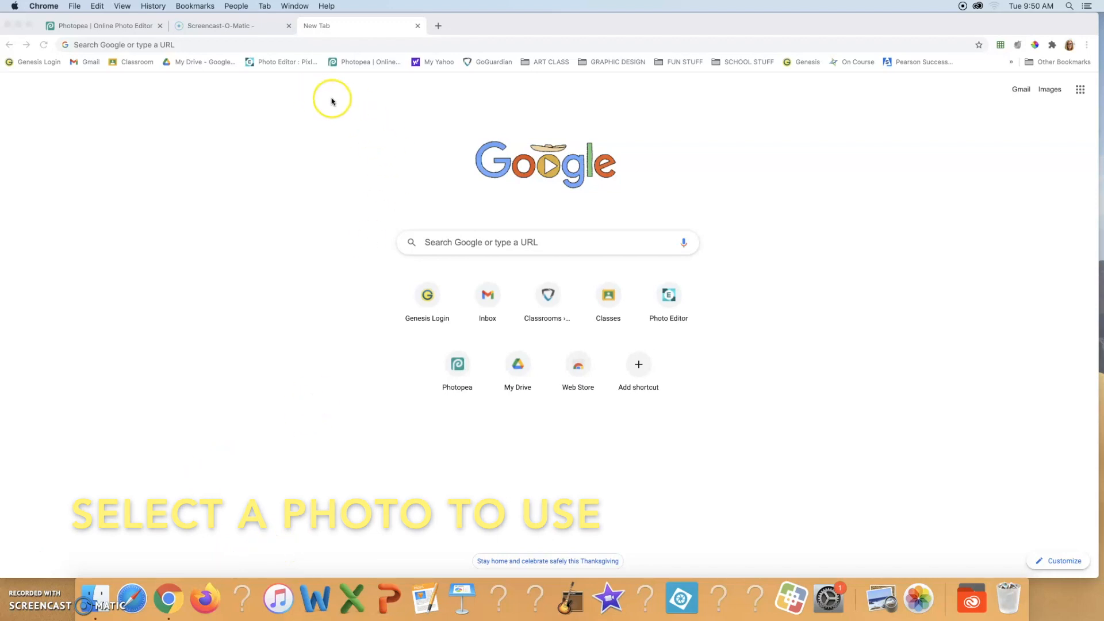
# - Search Google for "world war 2" and show the image results
pyautogui.click(513, 246)
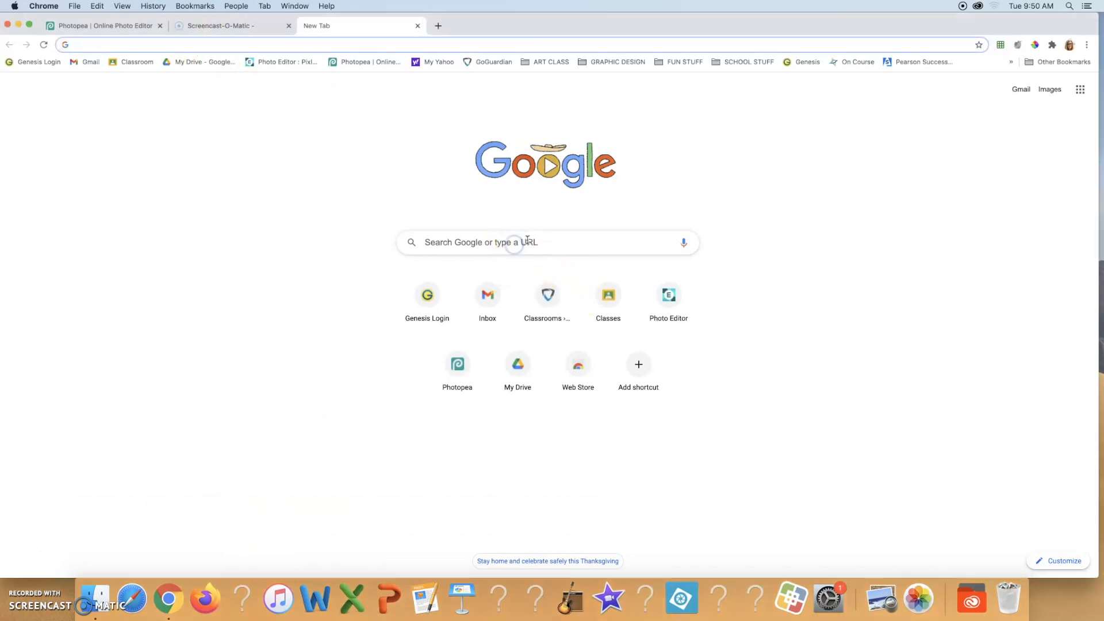
pyautogui.click(528, 240)
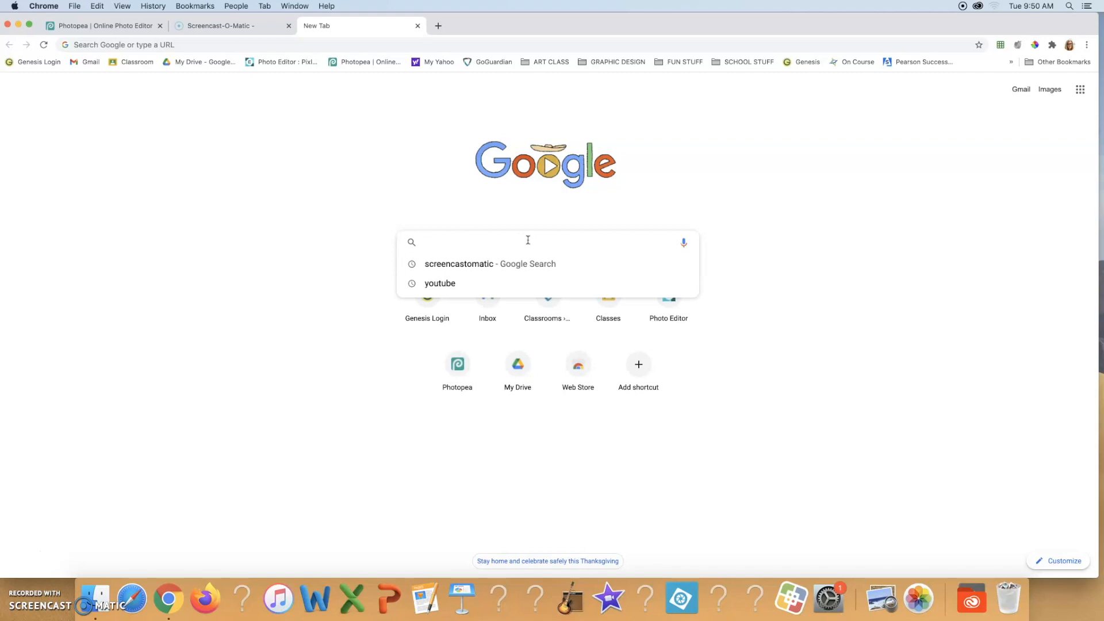
pyautogui.write('world')
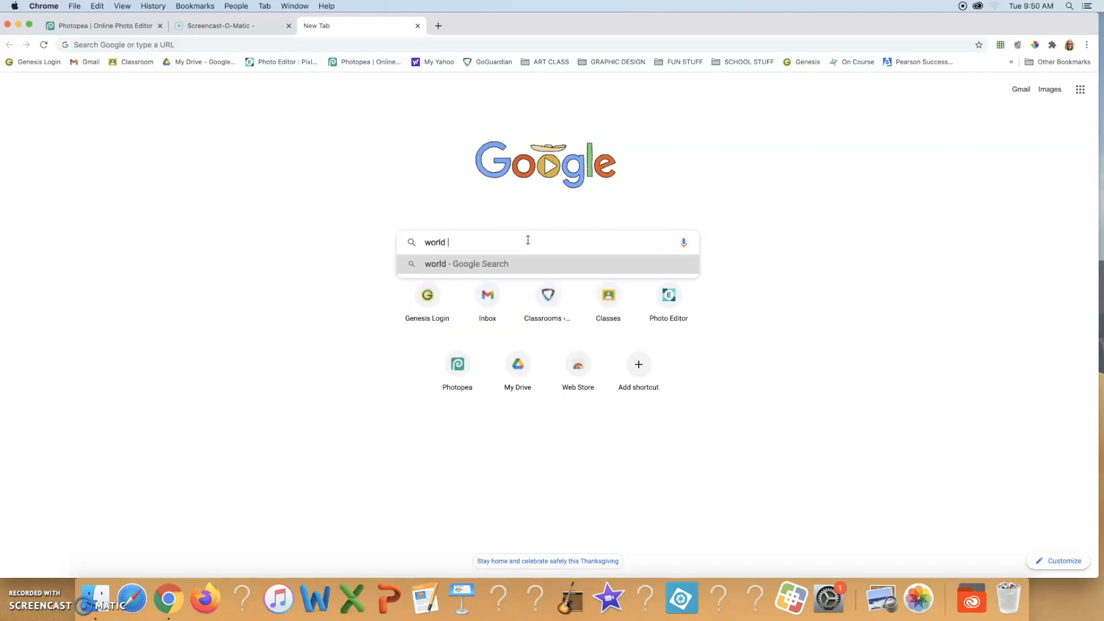
pyautogui.write(' war 2')
pyautogui.press('Return')
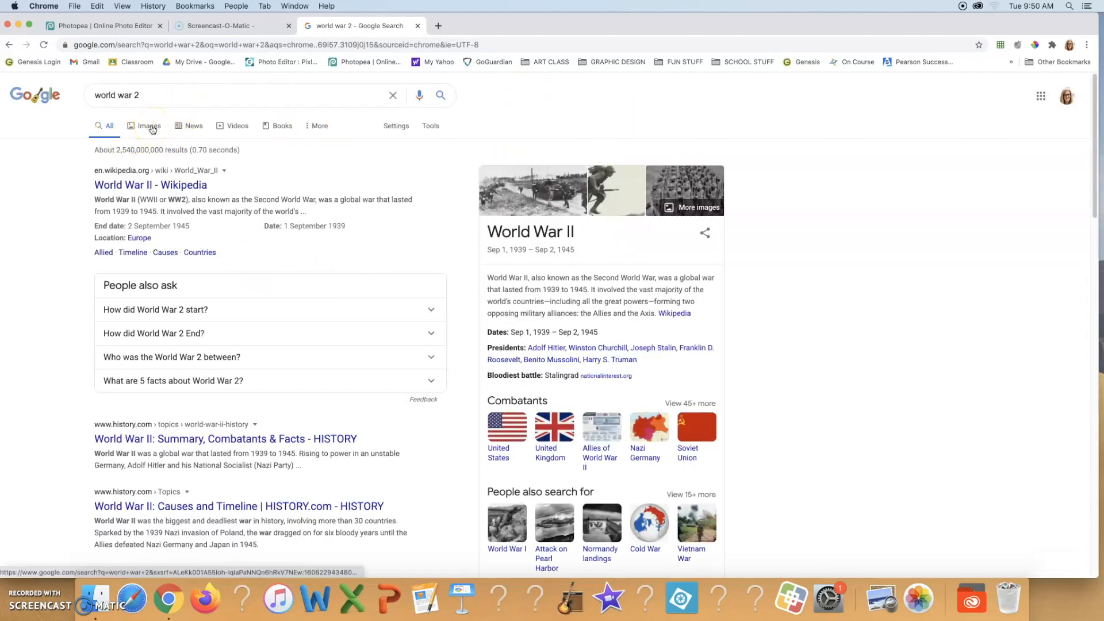
pyautogui.click(152, 129)
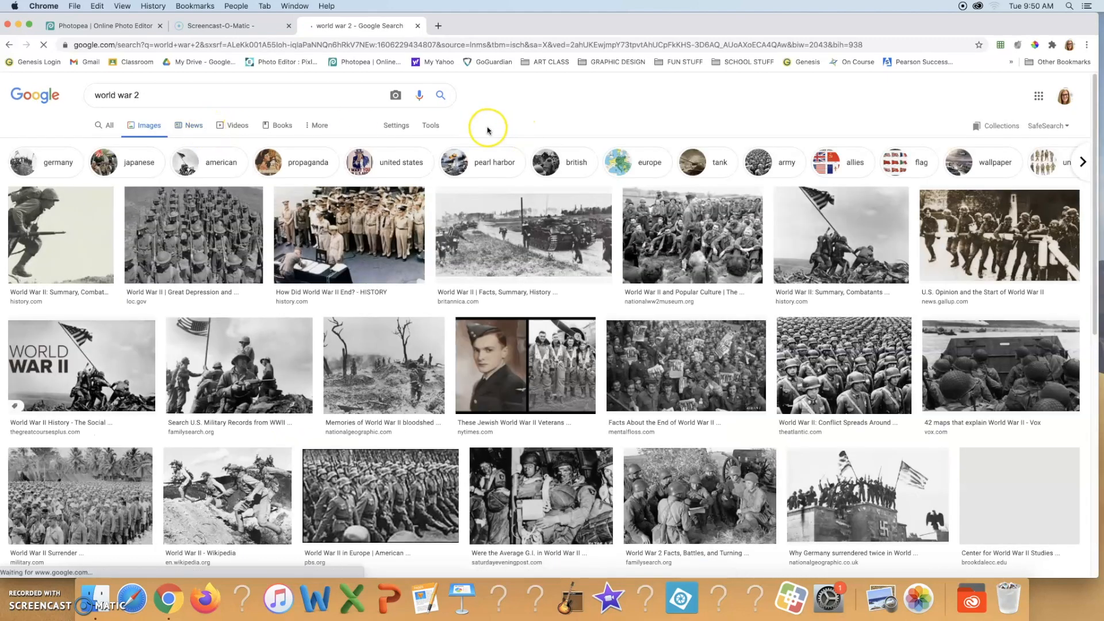
# - Filter the image results to the Large size
pyautogui.click(433, 128)
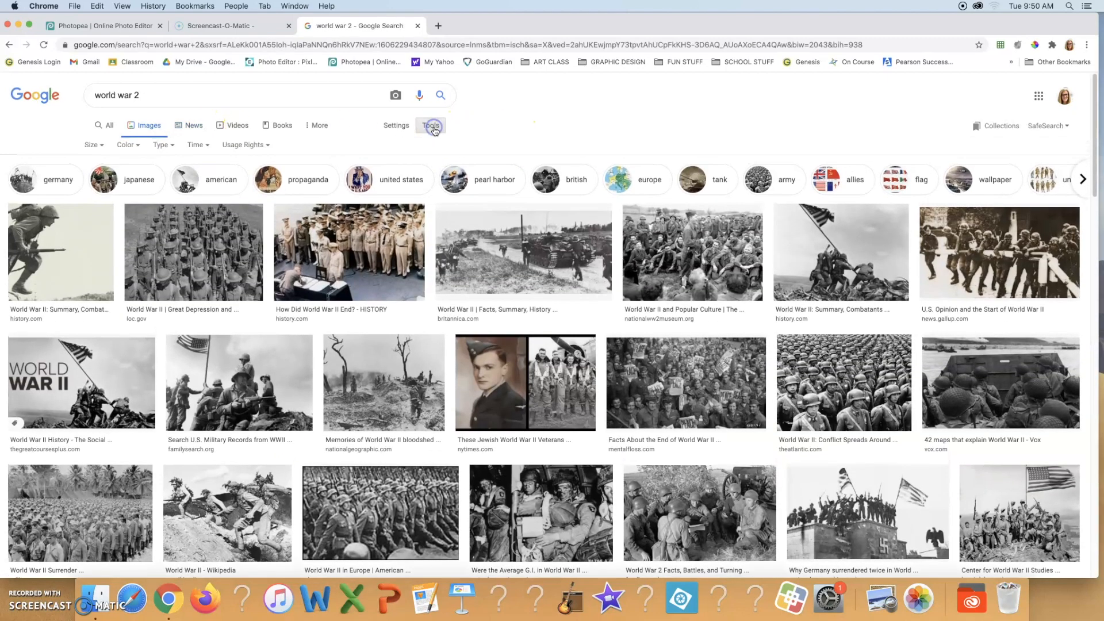
pyautogui.click(92, 146)
pyautogui.click(93, 180)
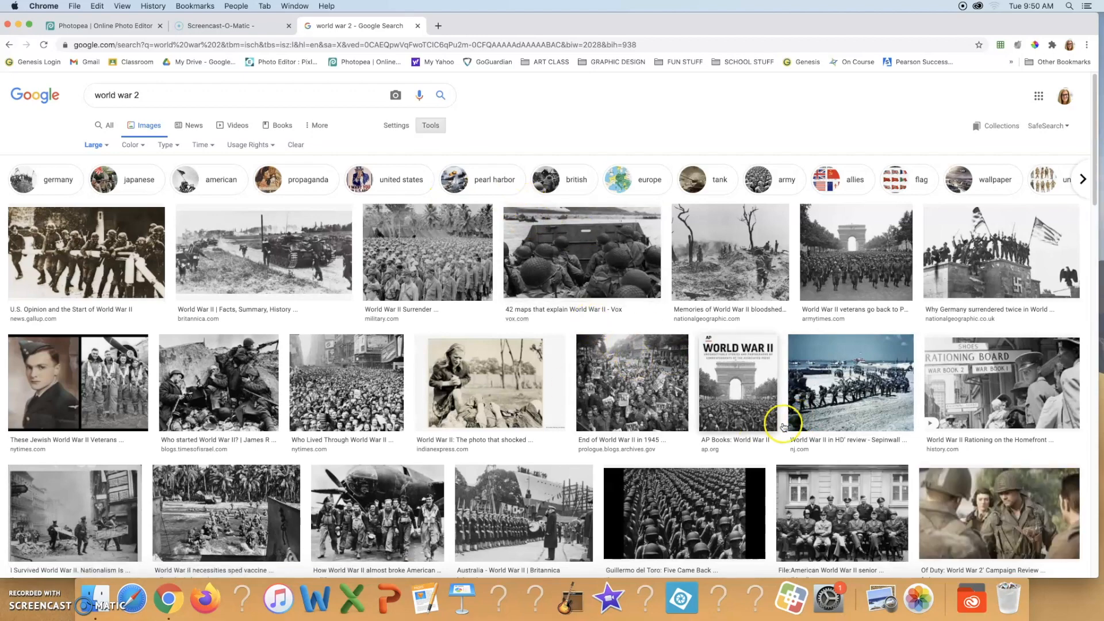
# - Browse the World War II image results, preview the historyonthenet.com tank photo at larger size, and close the preview
pyautogui.scroll(-2, 811, 420)
pyautogui.scroll(-5, 811, 419)
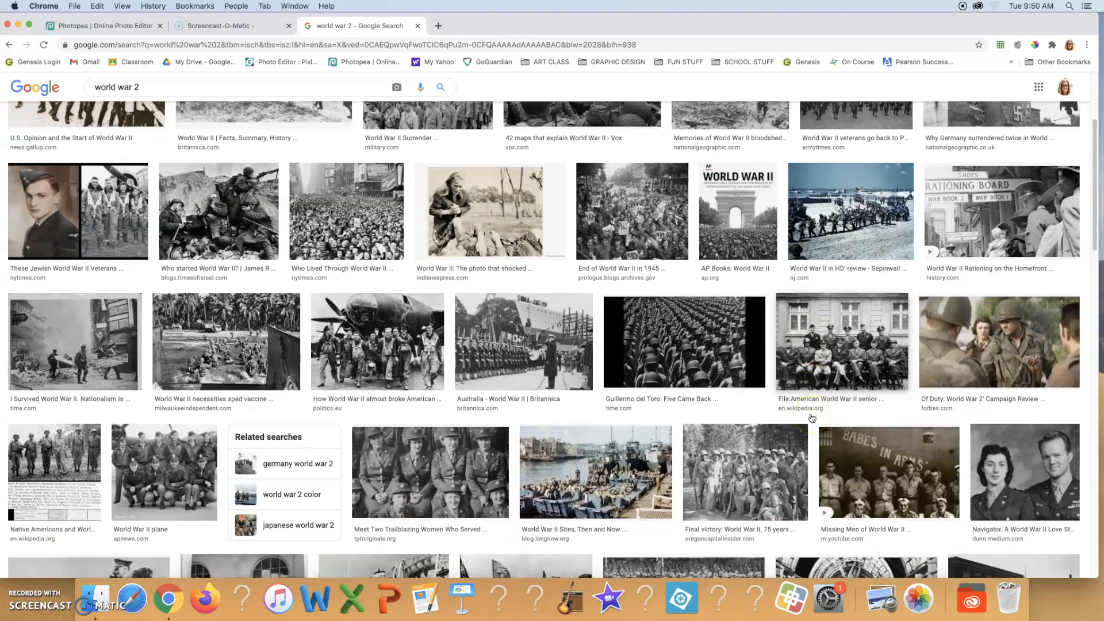
pyautogui.scroll(-6, 812, 417)
pyautogui.click(683, 457)
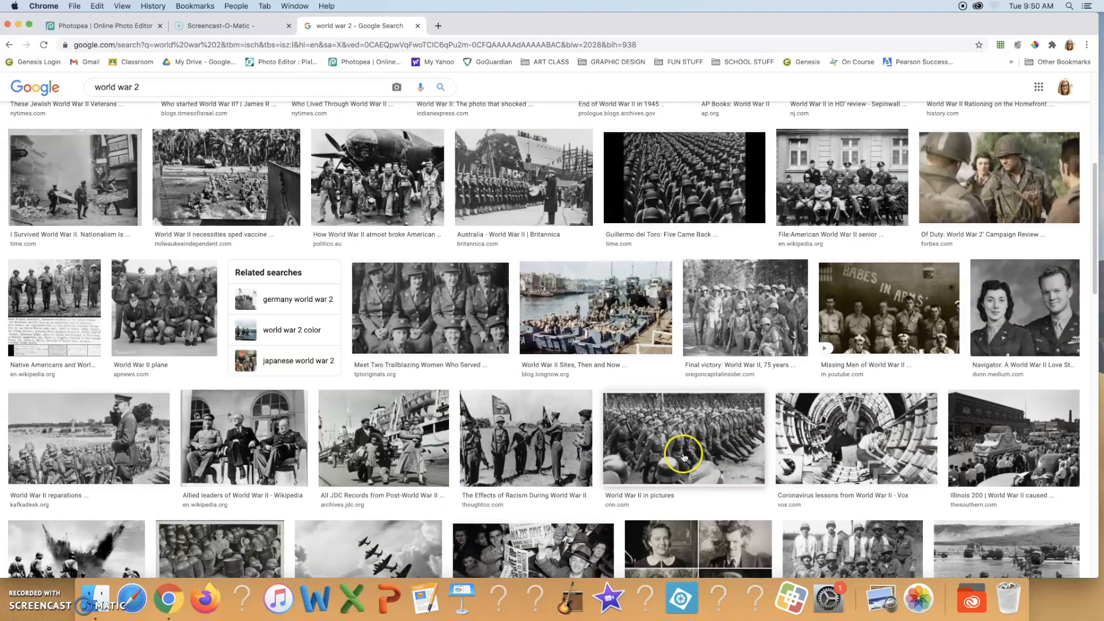
pyautogui.scroll(-3, 517, 452)
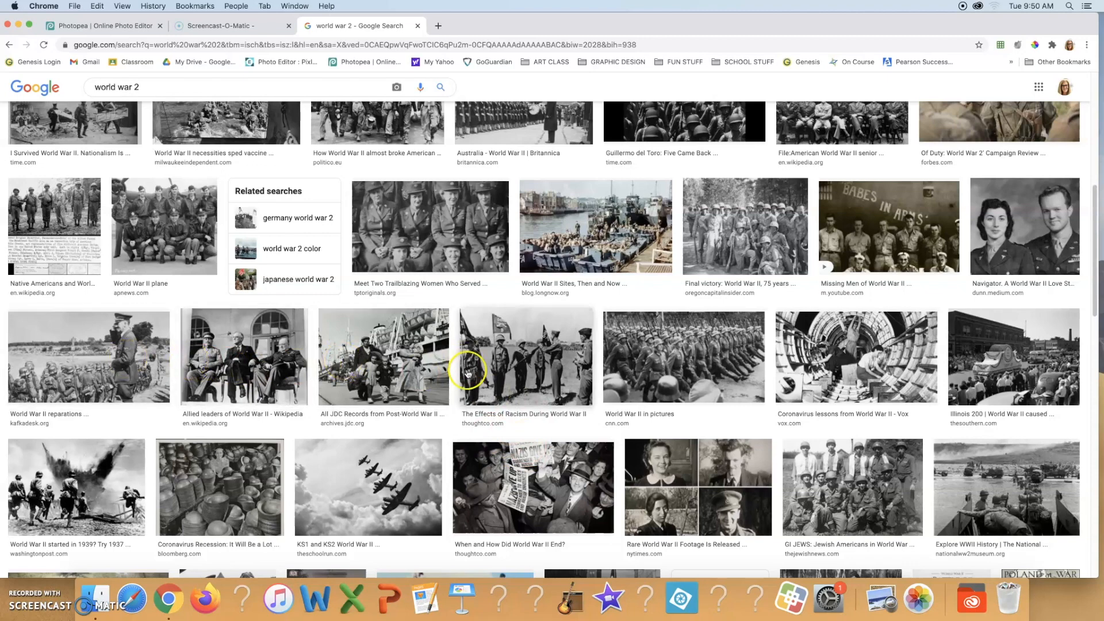
pyautogui.scroll(-3, 610, 374)
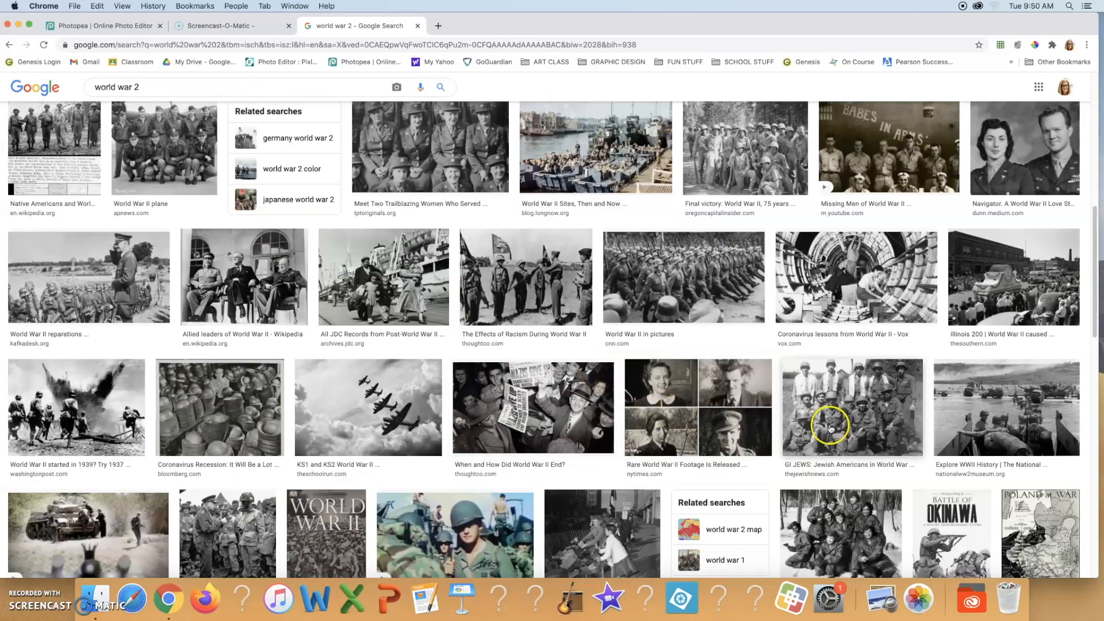
pyautogui.scroll(-8, 830, 427)
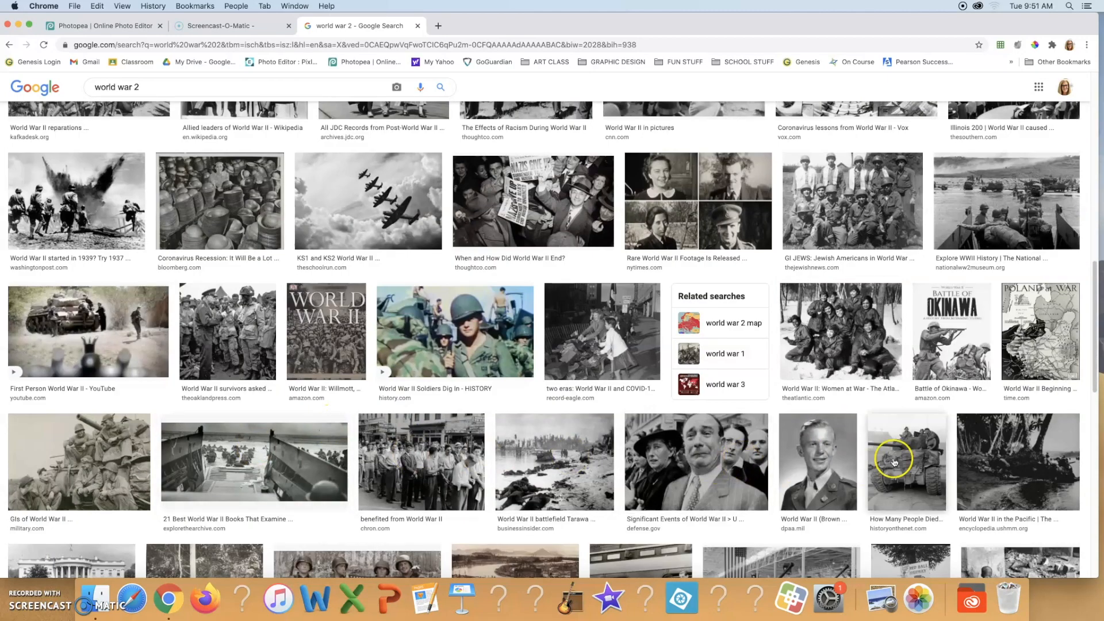
pyautogui.click(922, 460)
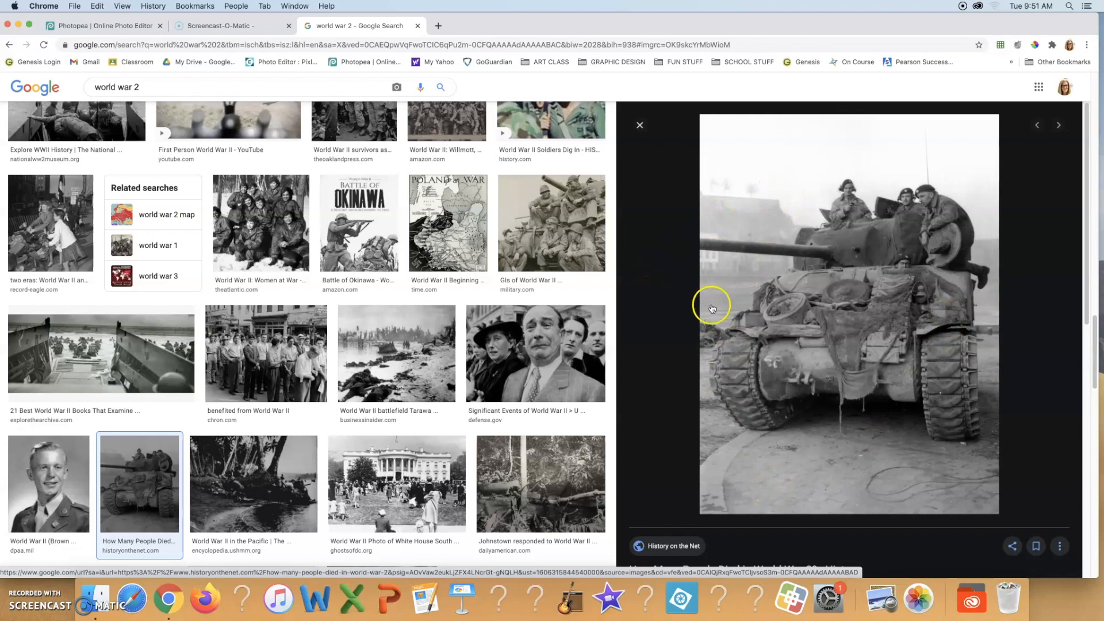
pyautogui.click(640, 125)
# - Return to the first image results, preview the military.com photo of the World War II surrender crowd, and close it
pyautogui.scroll(3, 714, 333)
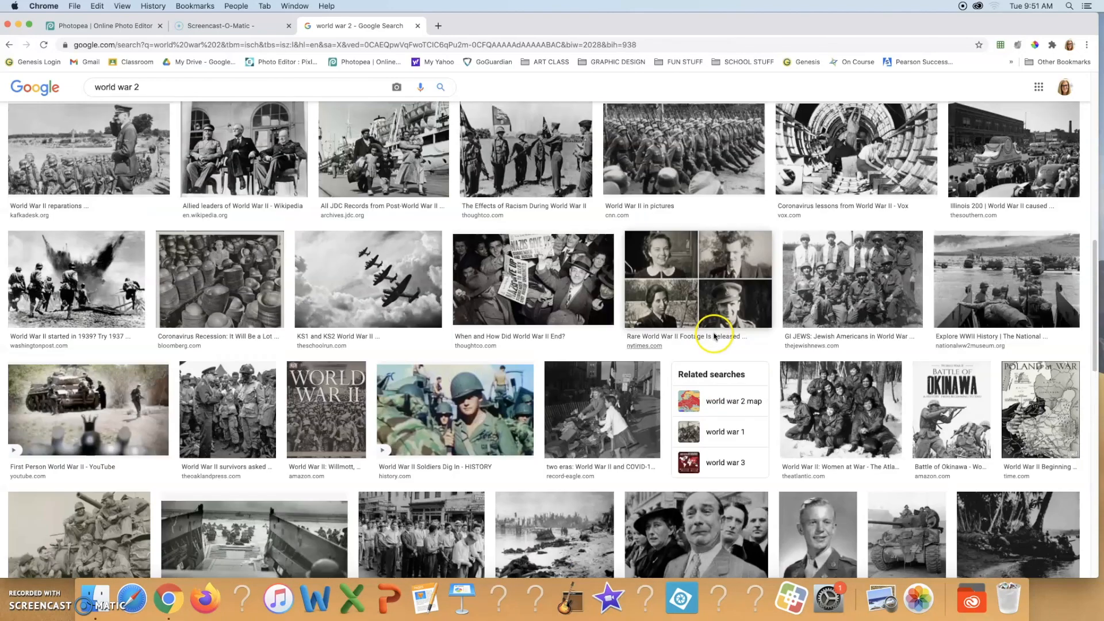
pyautogui.scroll(1, 626, 196)
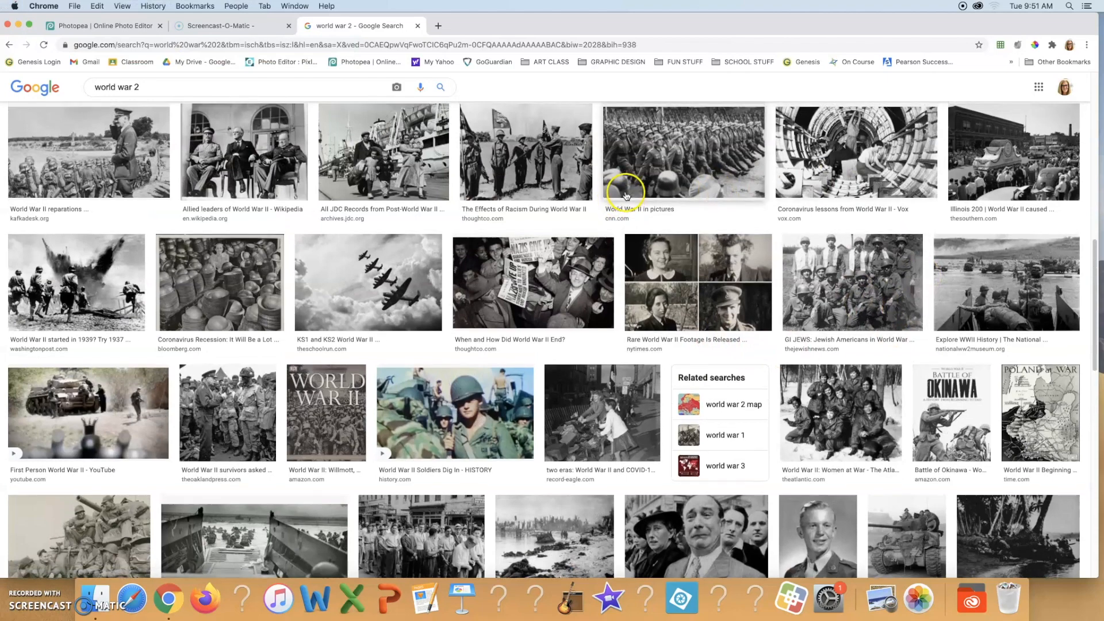
pyautogui.scroll(4, 627, 196)
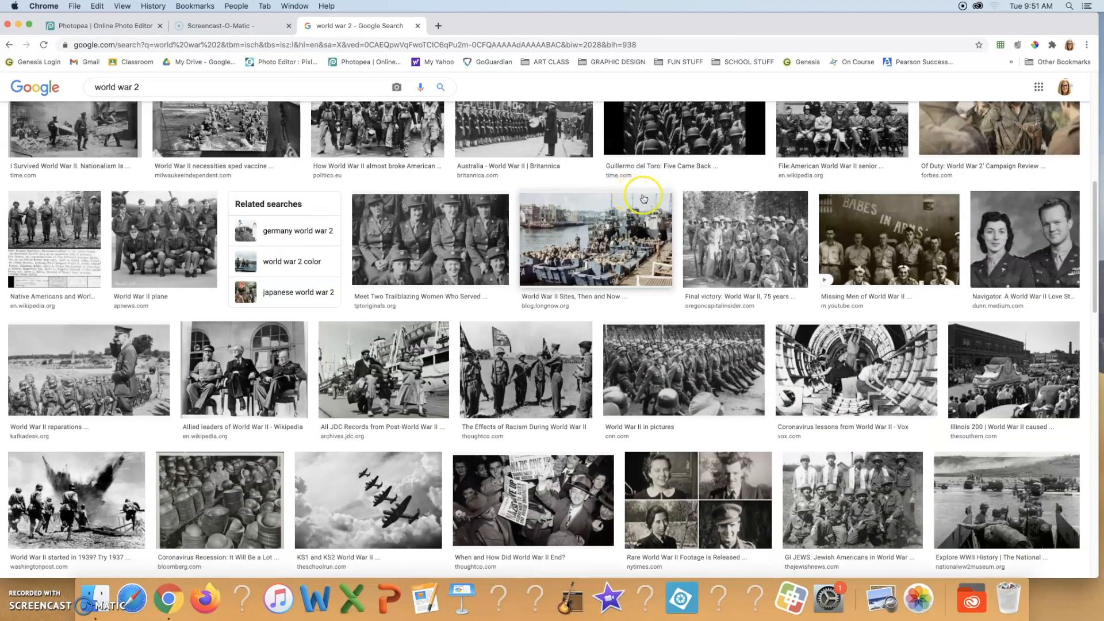
pyautogui.scroll(3, 506, 247)
pyautogui.scroll(5, 506, 247)
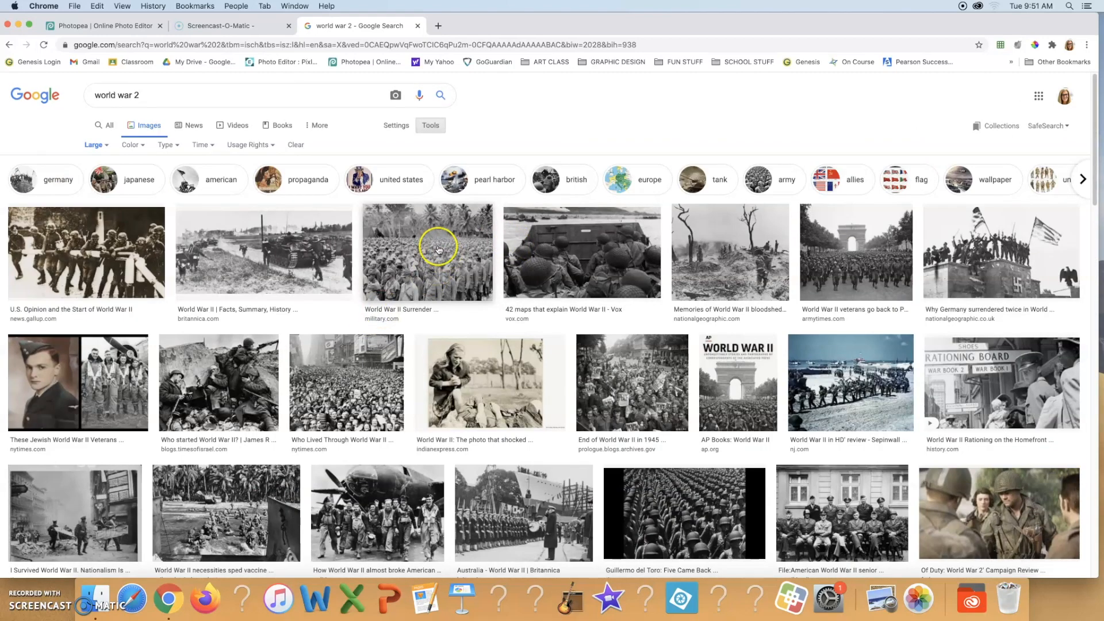
pyautogui.click(438, 249)
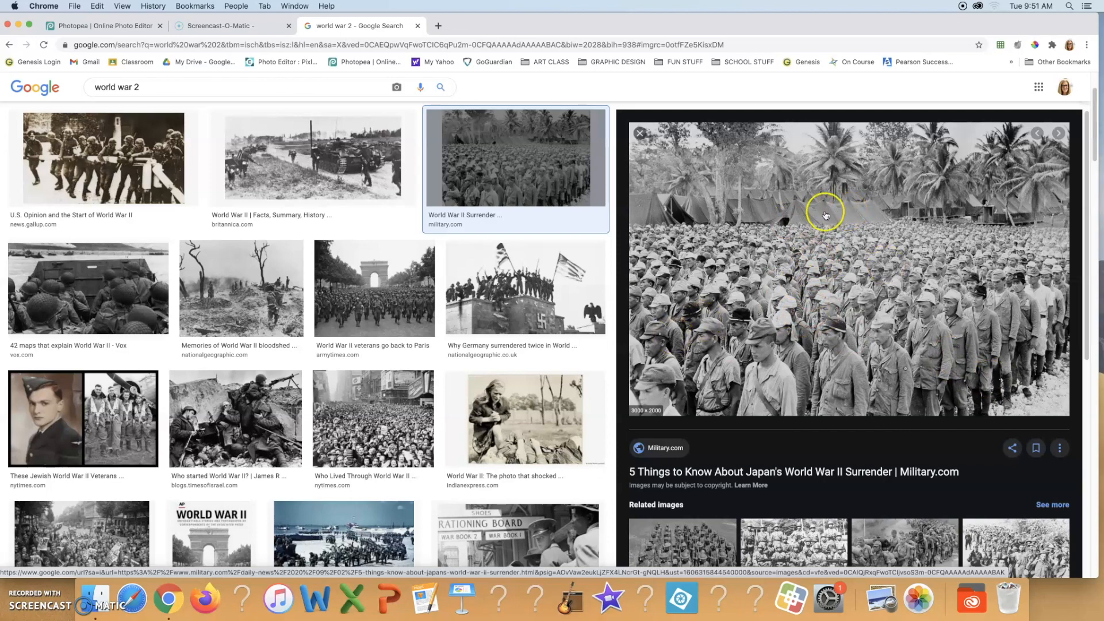
pyautogui.click(640, 133)
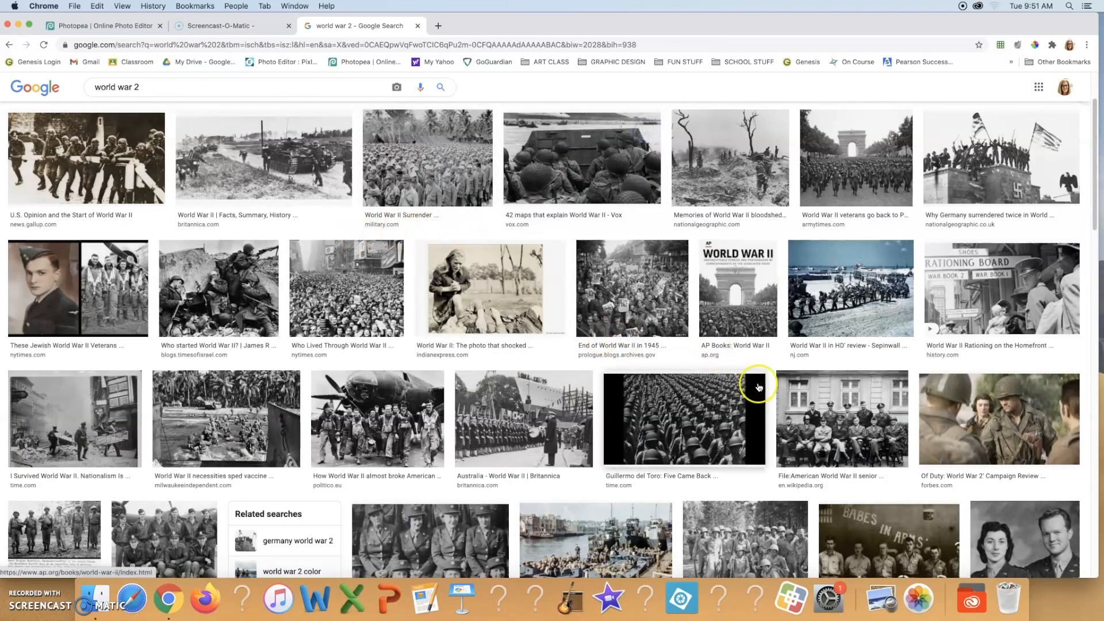
# - Look through more World War II photos, and replace the image search with "old baseball photos"
pyautogui.scroll(-6, 759, 380)
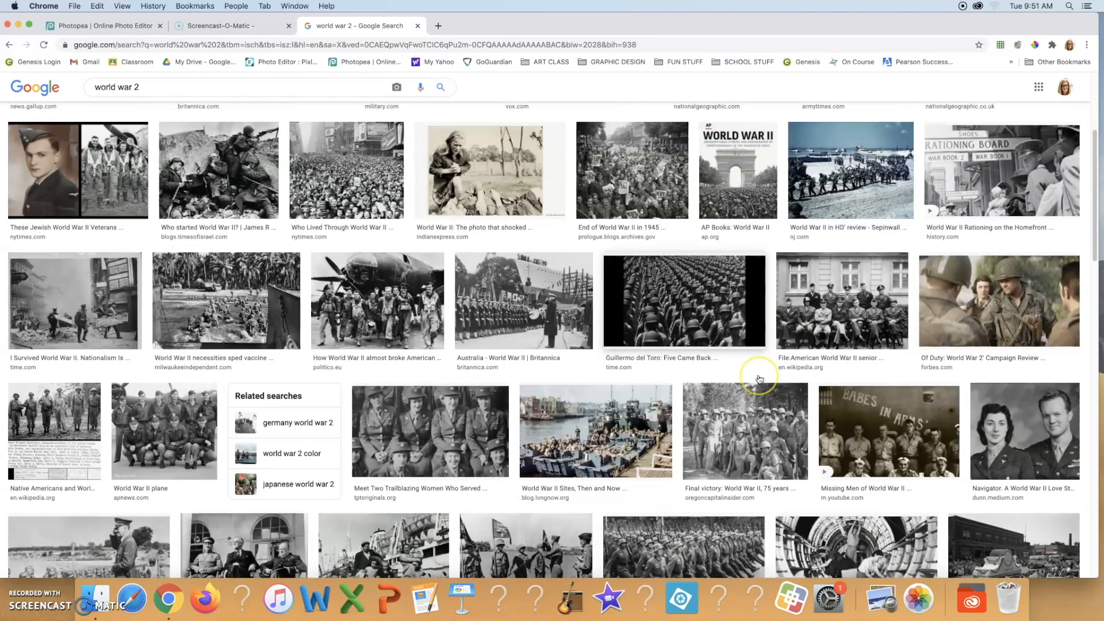
pyautogui.scroll(-2, 759, 379)
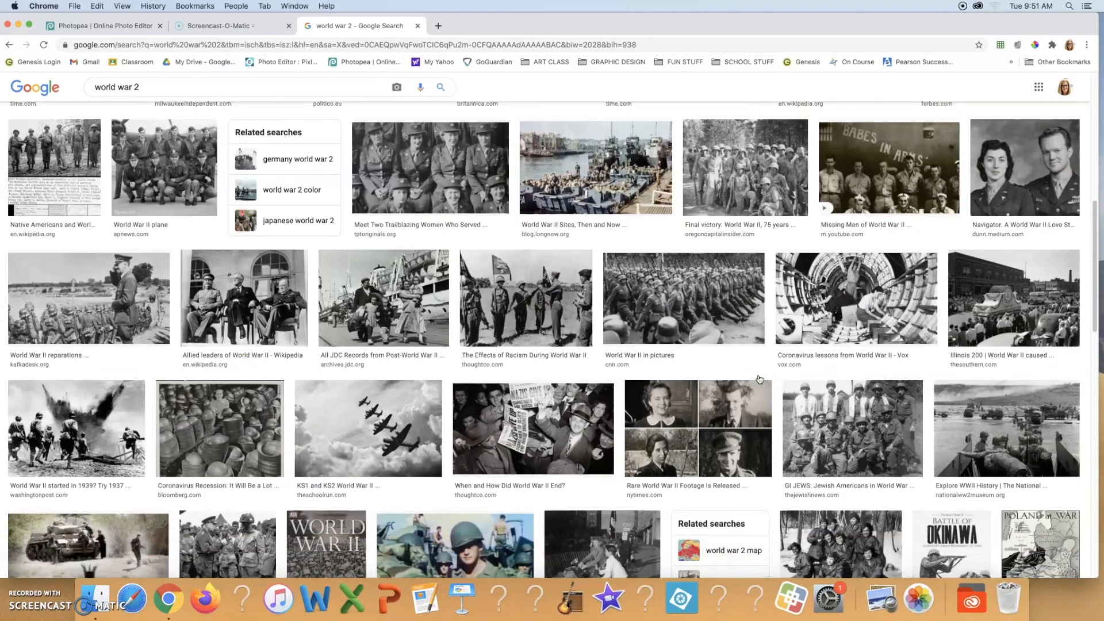
pyautogui.scroll(-3, 759, 379)
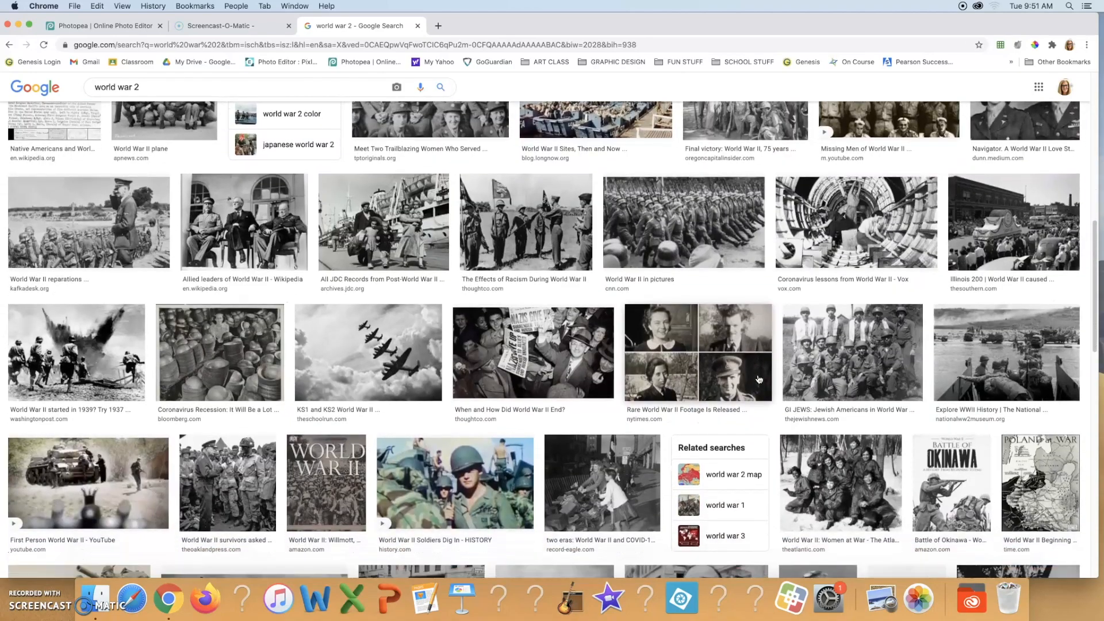
pyautogui.scroll(-2, 759, 380)
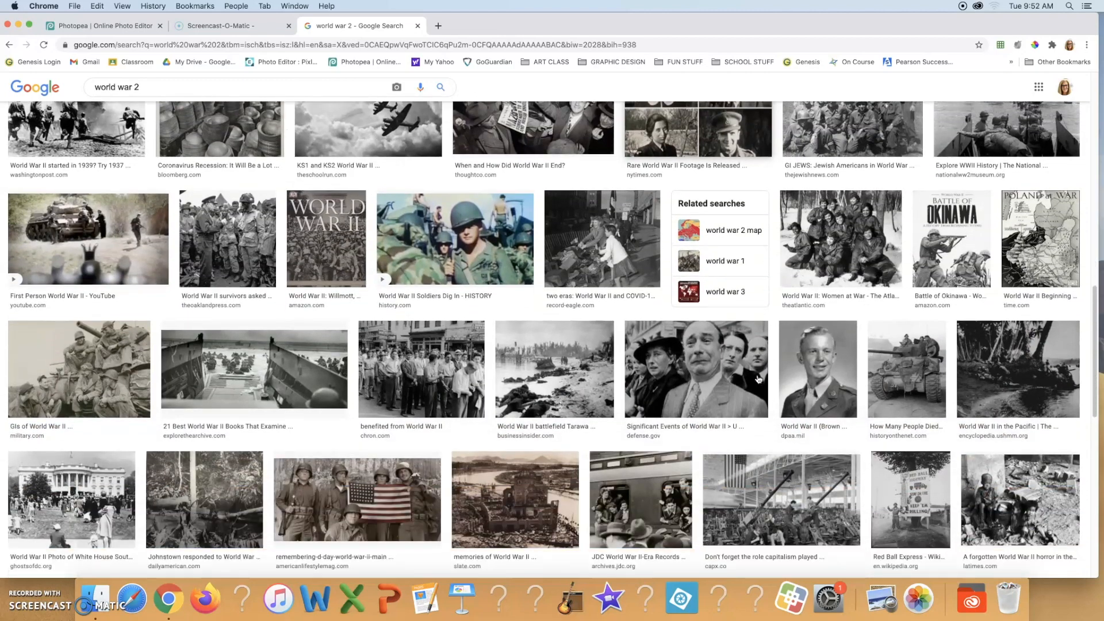
pyautogui.scroll(15, 596, 375)
pyautogui.click(164, 94)
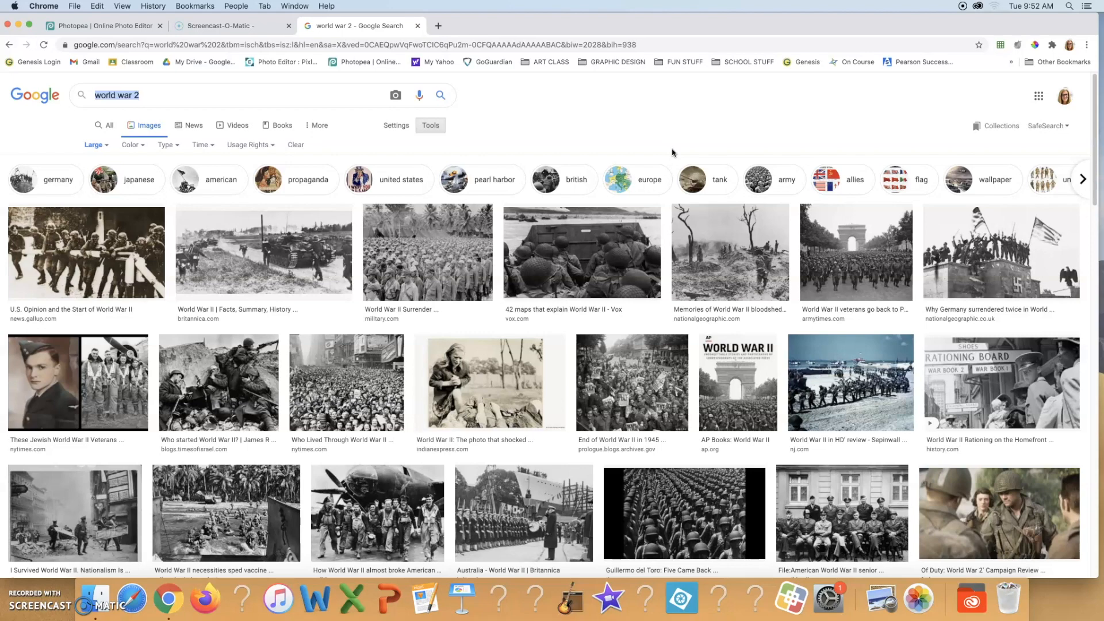
pyautogui.write('old baseball')
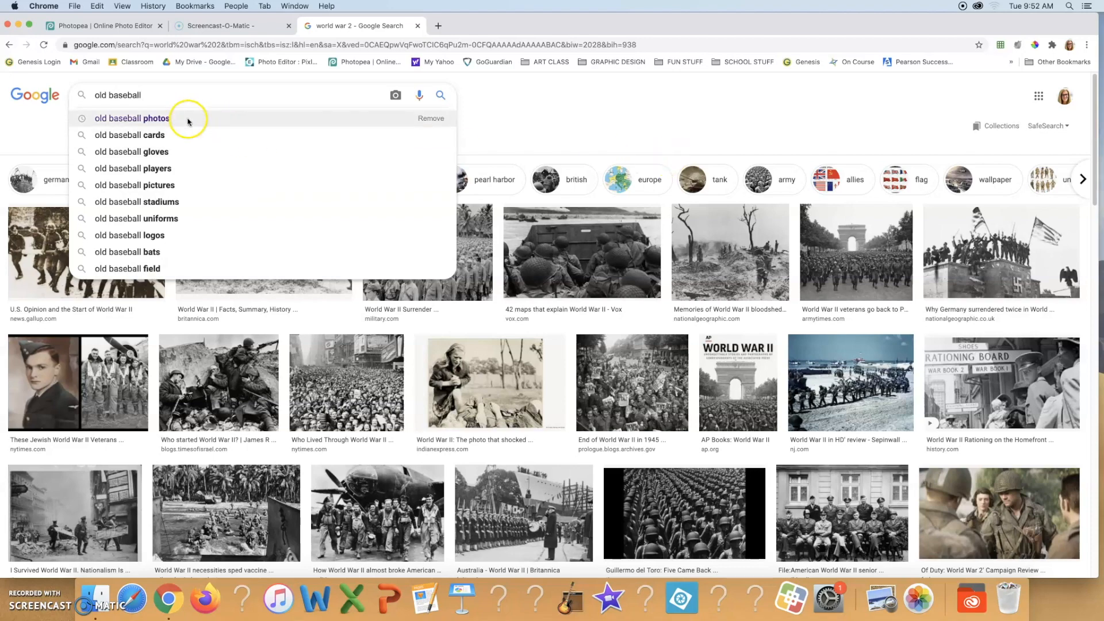
pyautogui.click(132, 117)
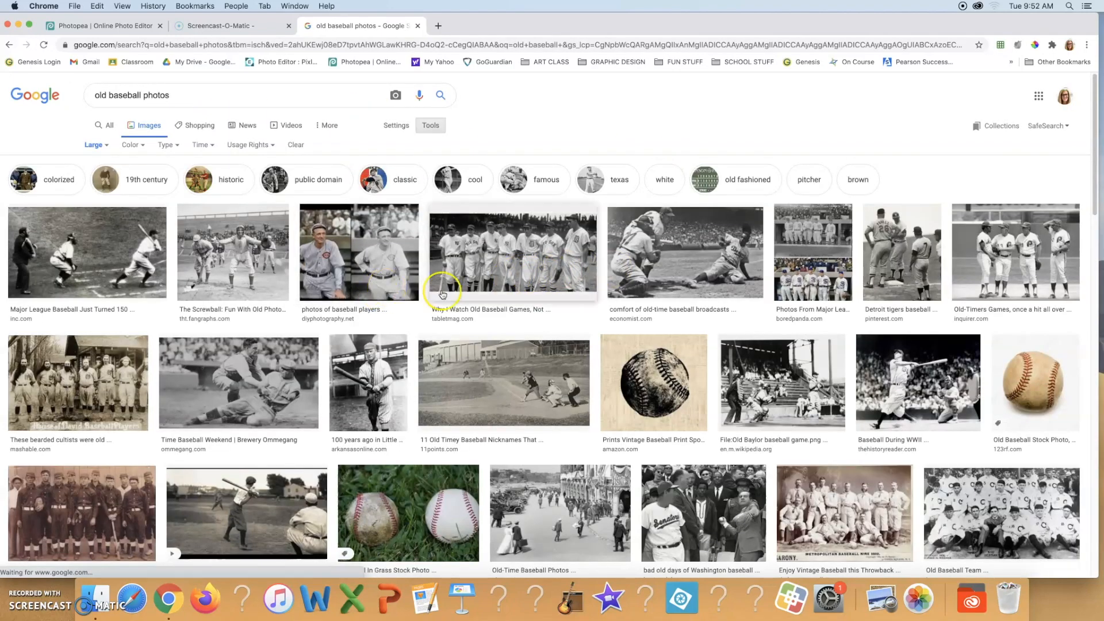
# - Browse the old baseball photo results, preview the vintage postcard of a standing baseball player from Pinterest, and close the preview
pyautogui.scroll(-5, 719, 325)
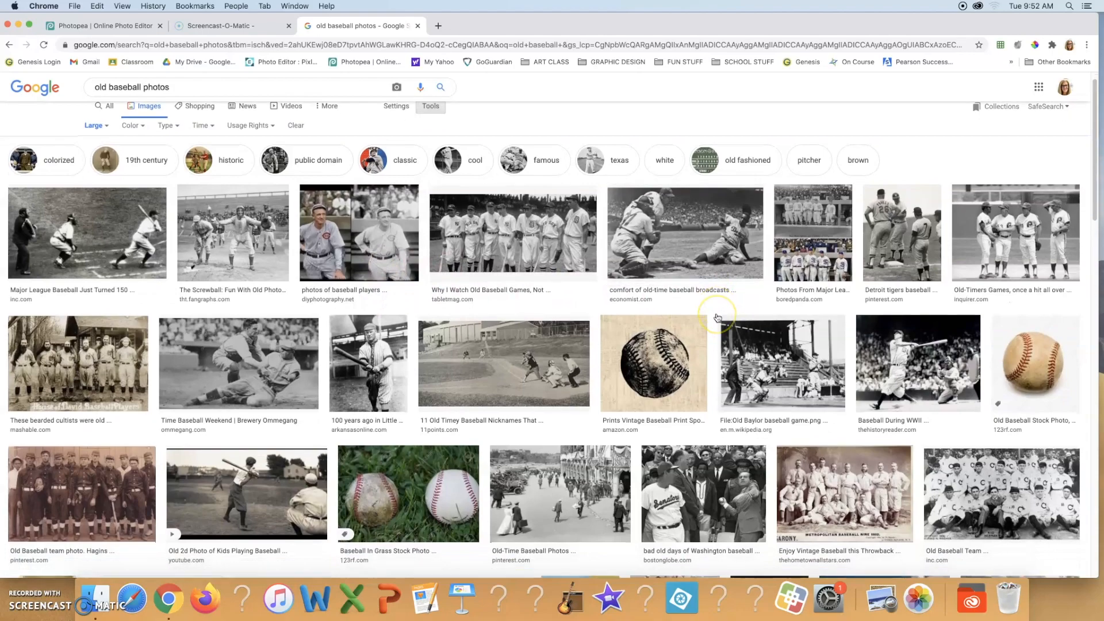
pyautogui.scroll(-2, 718, 318)
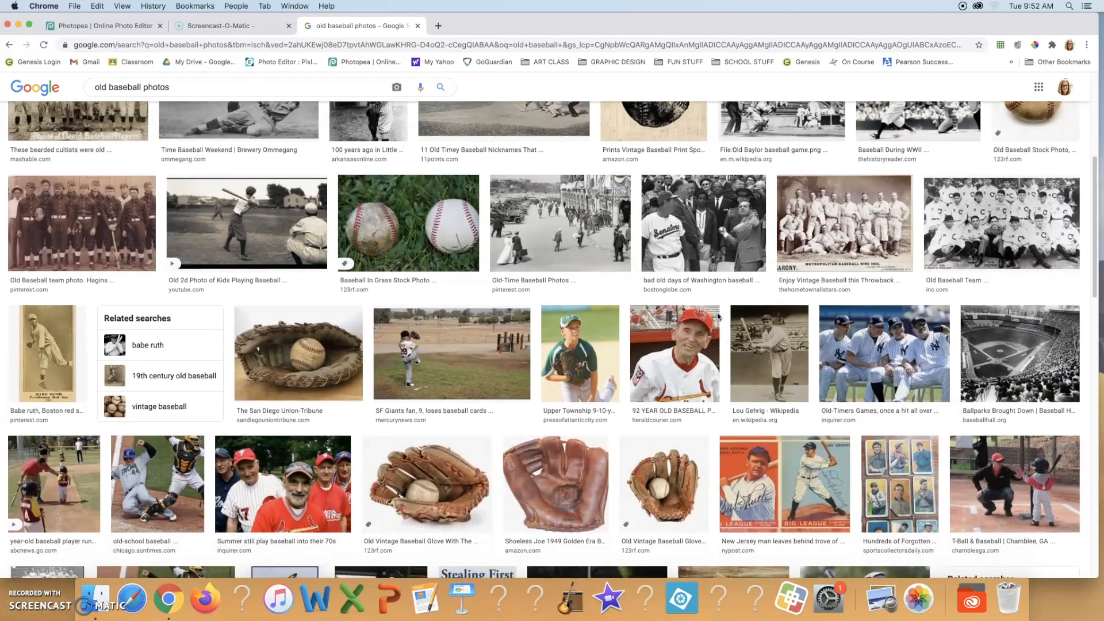
pyautogui.scroll(-10, 716, 357)
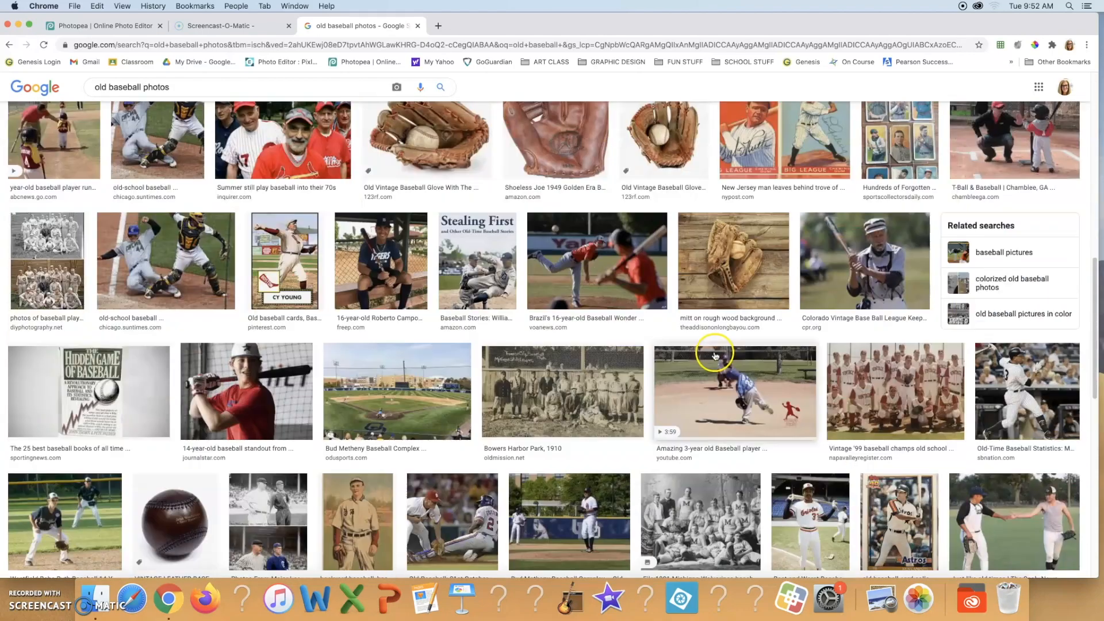
pyautogui.scroll(-8, 714, 354)
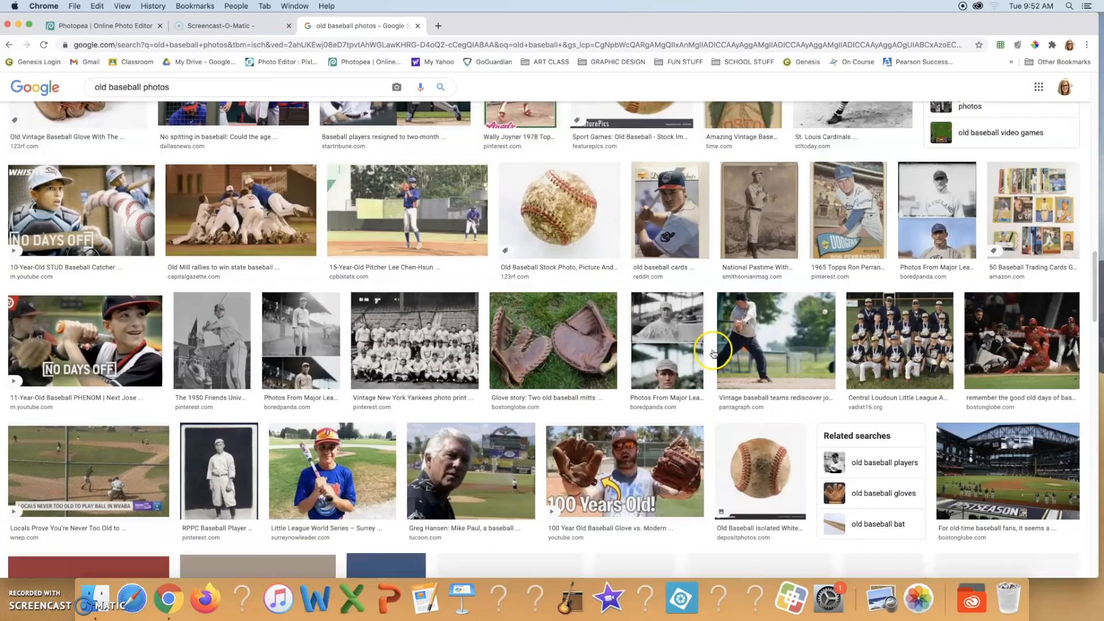
pyautogui.scroll(-1, 673, 361)
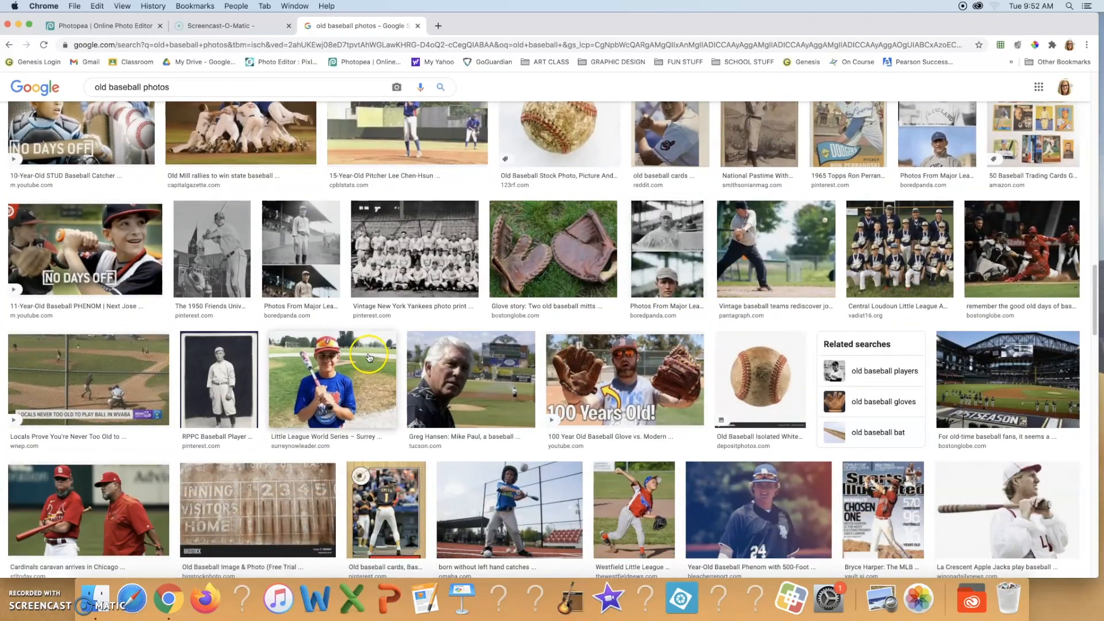
pyautogui.click(233, 379)
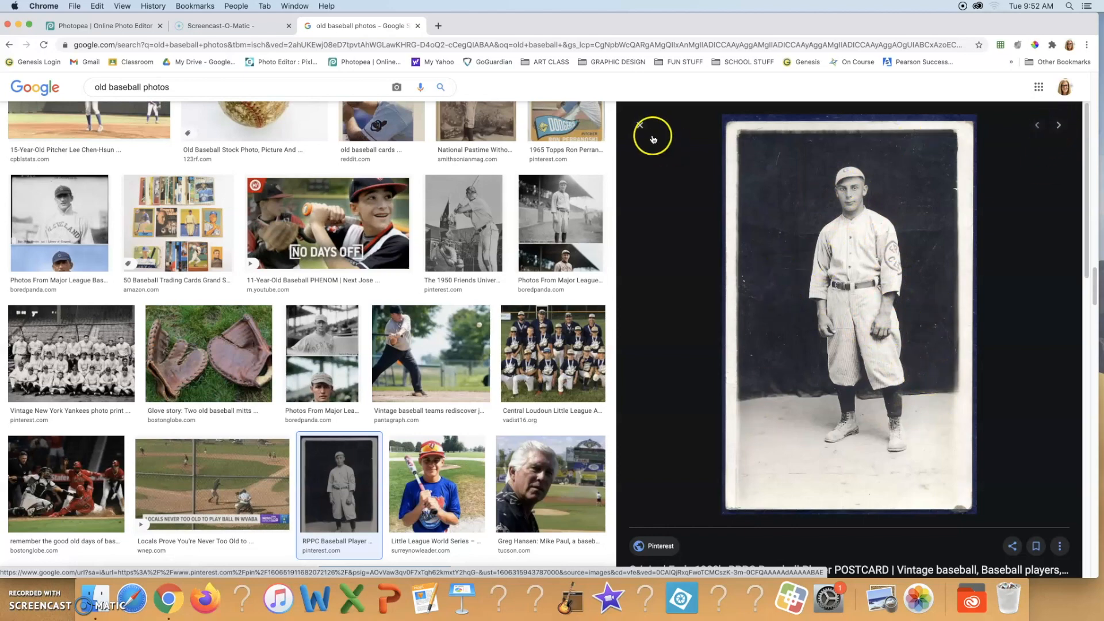
pyautogui.click(640, 124)
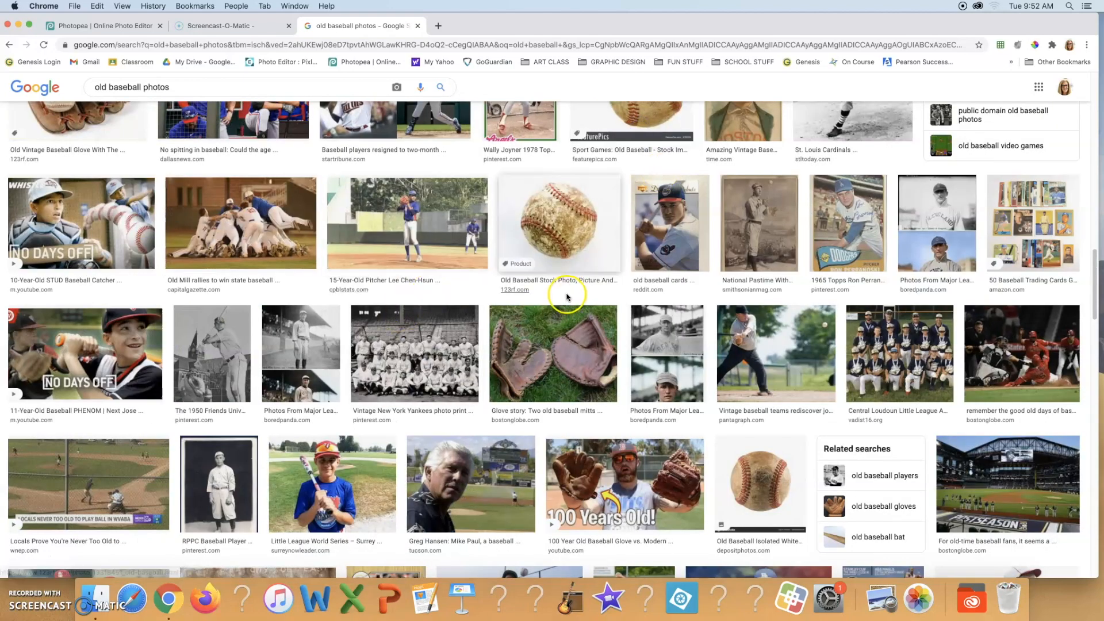
# - Look through more of the old baseball photos and return to the first results
pyautogui.scroll(-10, 566, 297)
pyautogui.scroll(-5, 566, 297)
pyautogui.scroll(1, 566, 296)
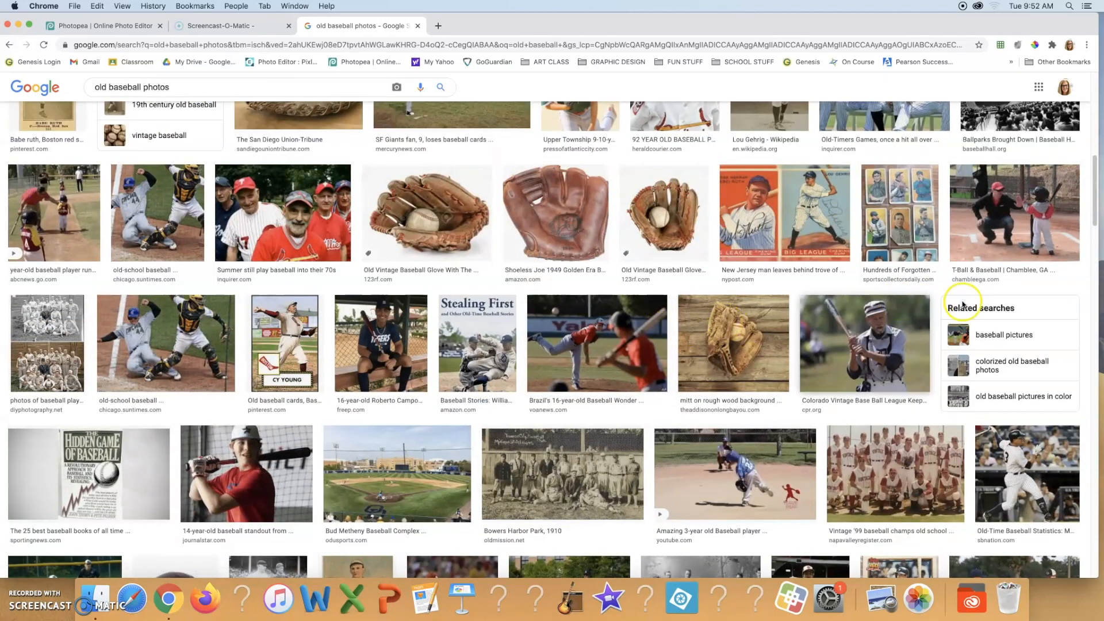
pyautogui.scroll(8, 925, 307)
pyautogui.scroll(9, 926, 333)
pyautogui.scroll(1, 926, 333)
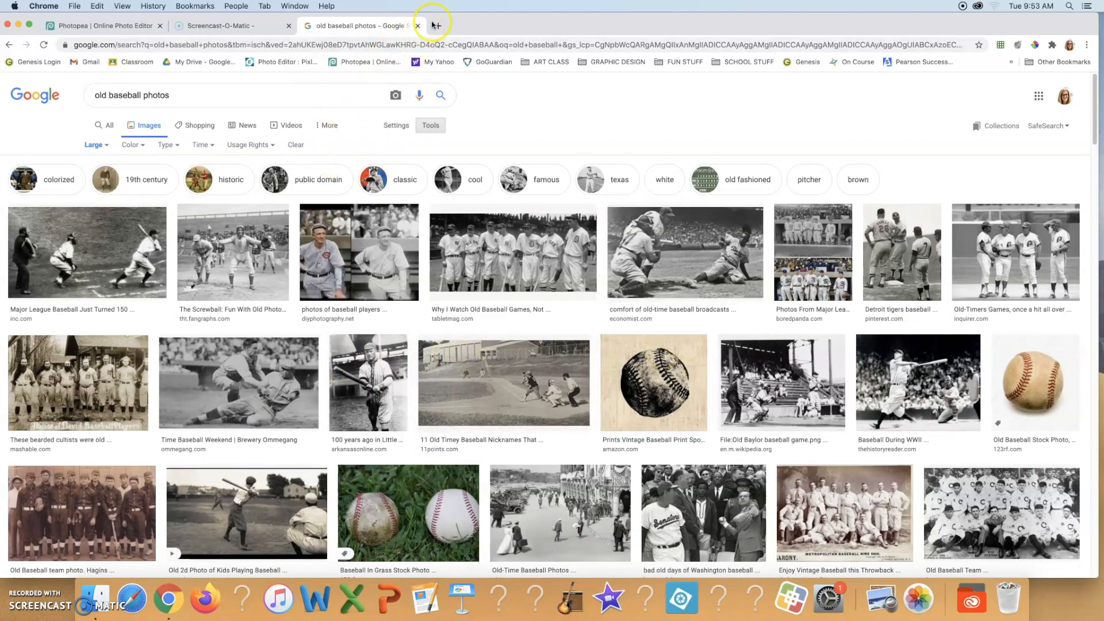
# - Replace the image search with "beach" and look through the beach photo results
pyautogui.moveTo(210, 100); pyautogui.dragTo(74, 106)
pyautogui.moveTo(178, 97); pyautogui.dragTo(74, 91)
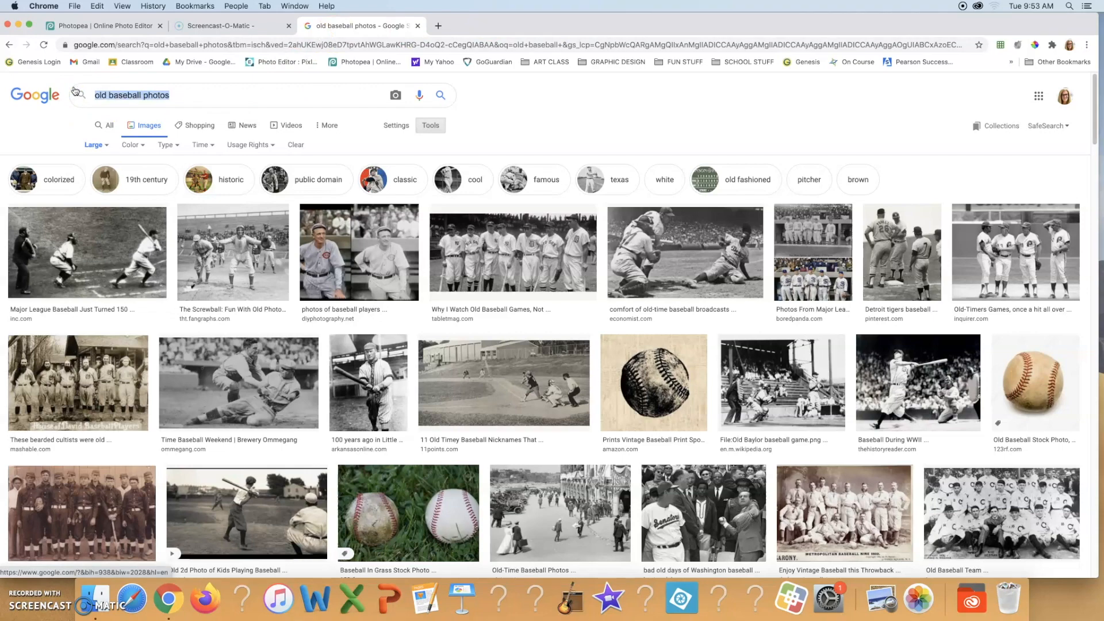
pyautogui.write('beach')
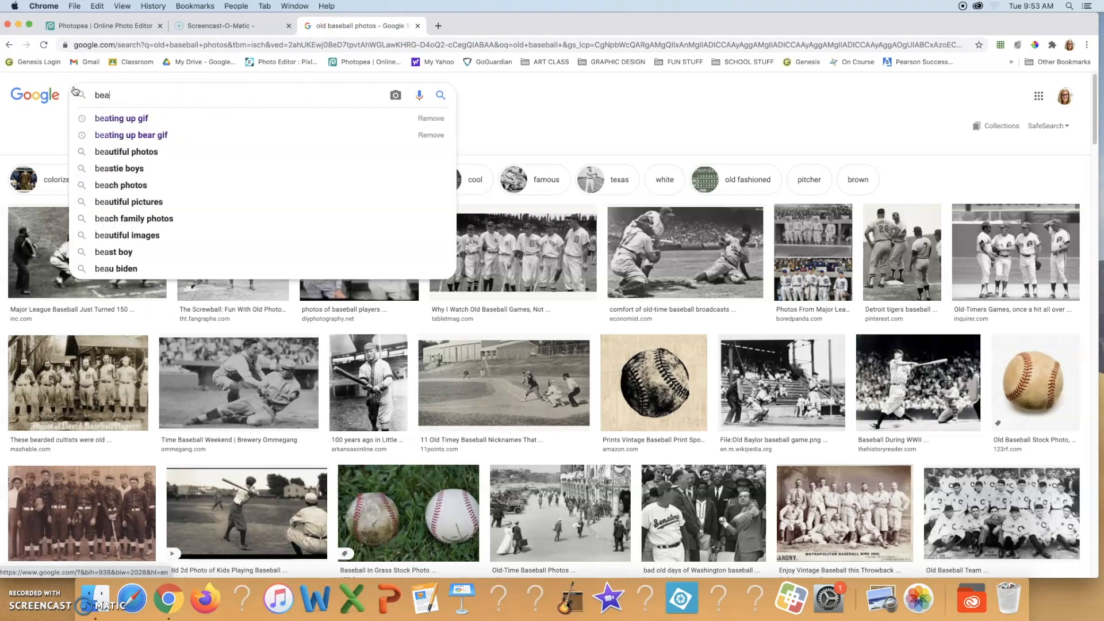
pyautogui.press('Return')
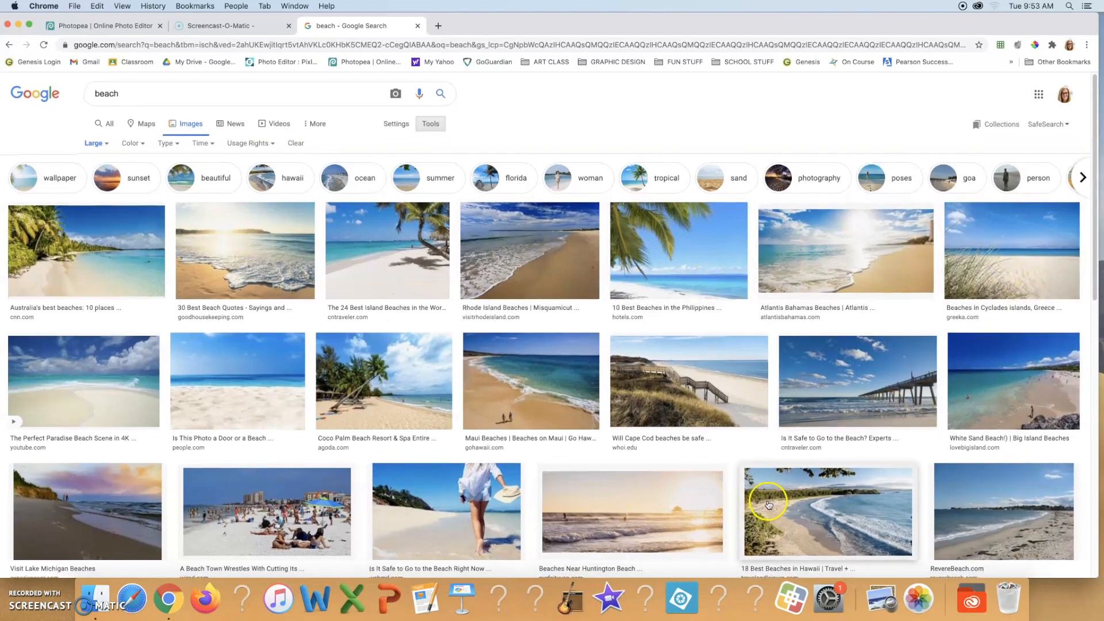
pyautogui.scroll(-4, 770, 511)
pyautogui.scroll(-2, 768, 503)
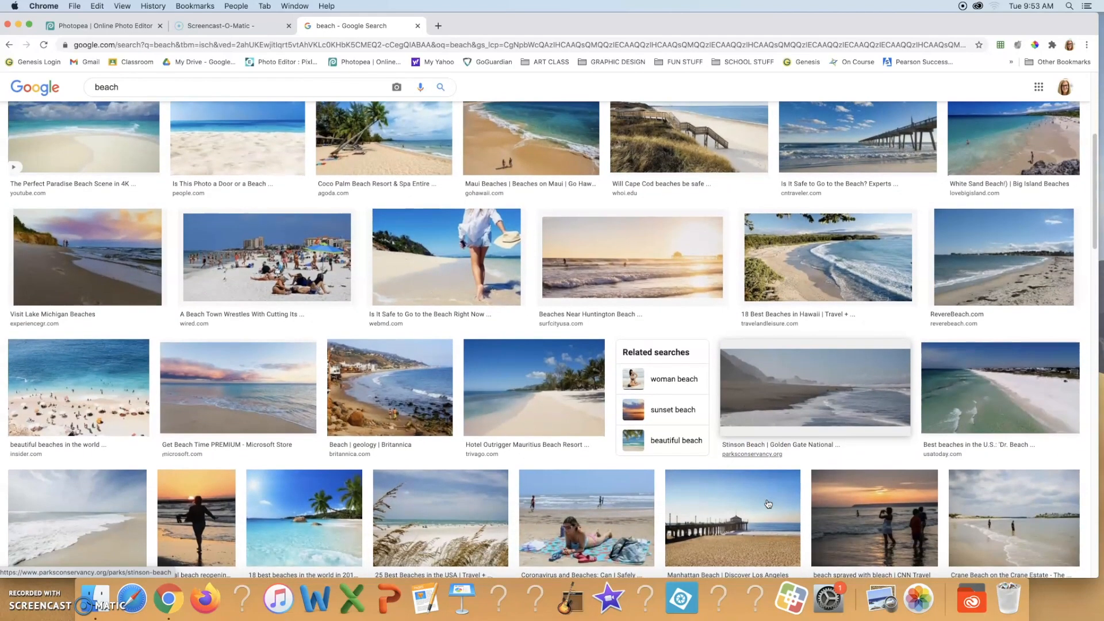
pyautogui.scroll(-2, 768, 504)
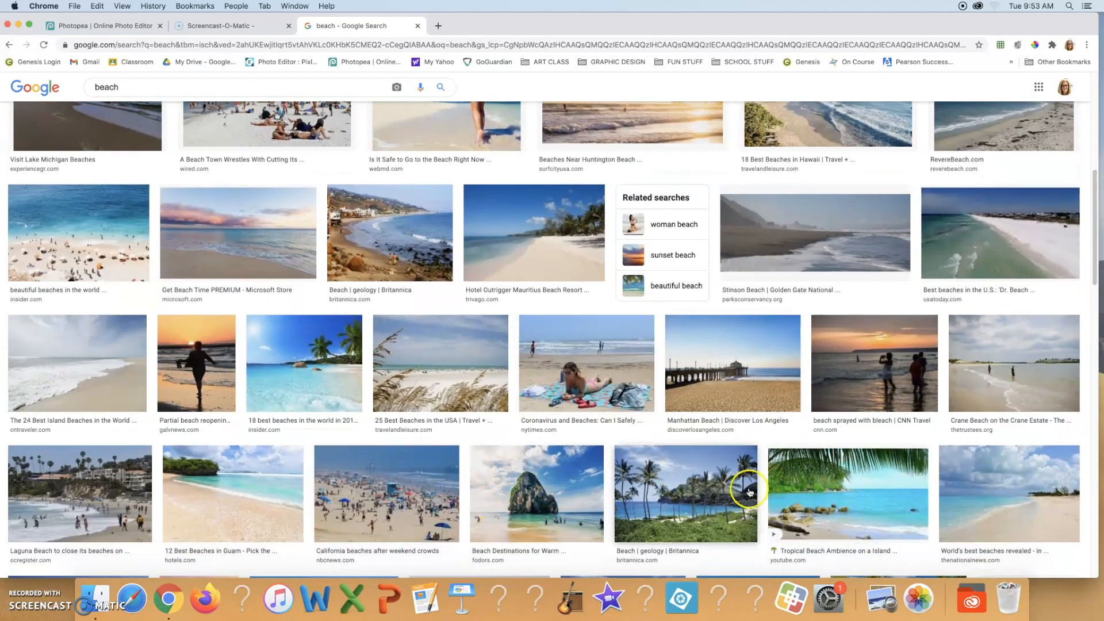
pyautogui.scroll(-4, 852, 498)
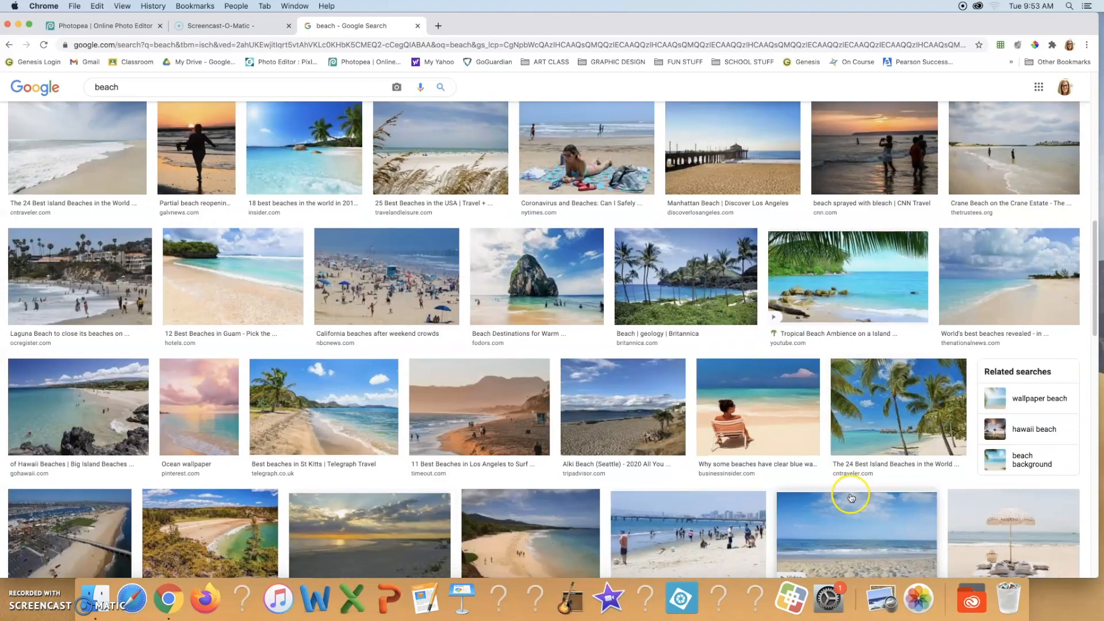
pyautogui.scroll(-3, 806, 504)
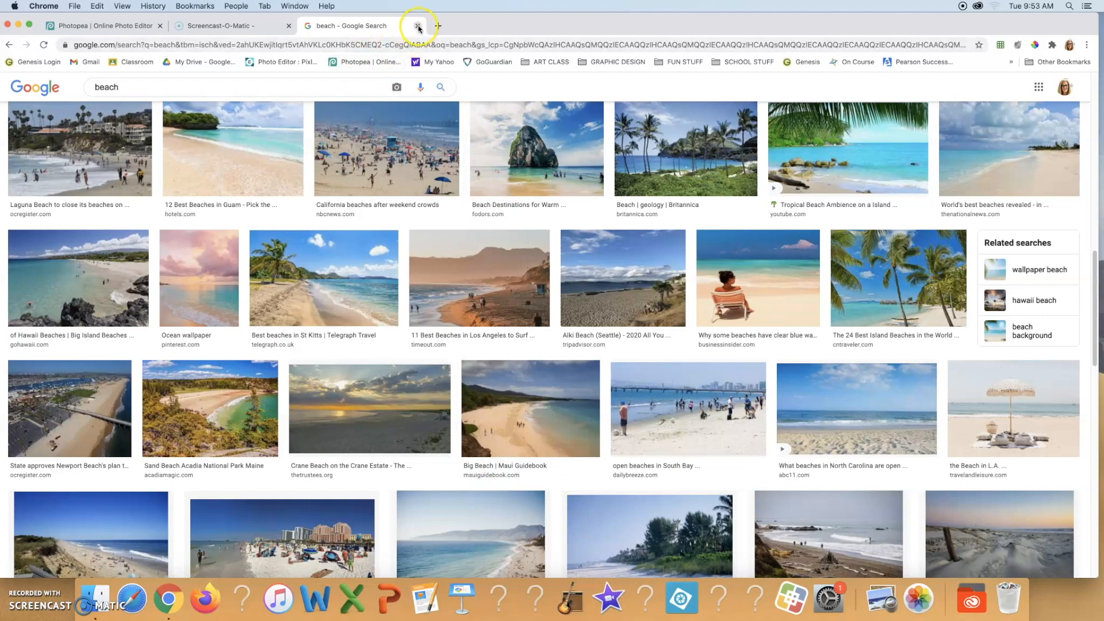
# - Minimize the browser and open the desktop folder "photos for splash" in a larger window, showing its files as icons
pyautogui.click(18, 24)
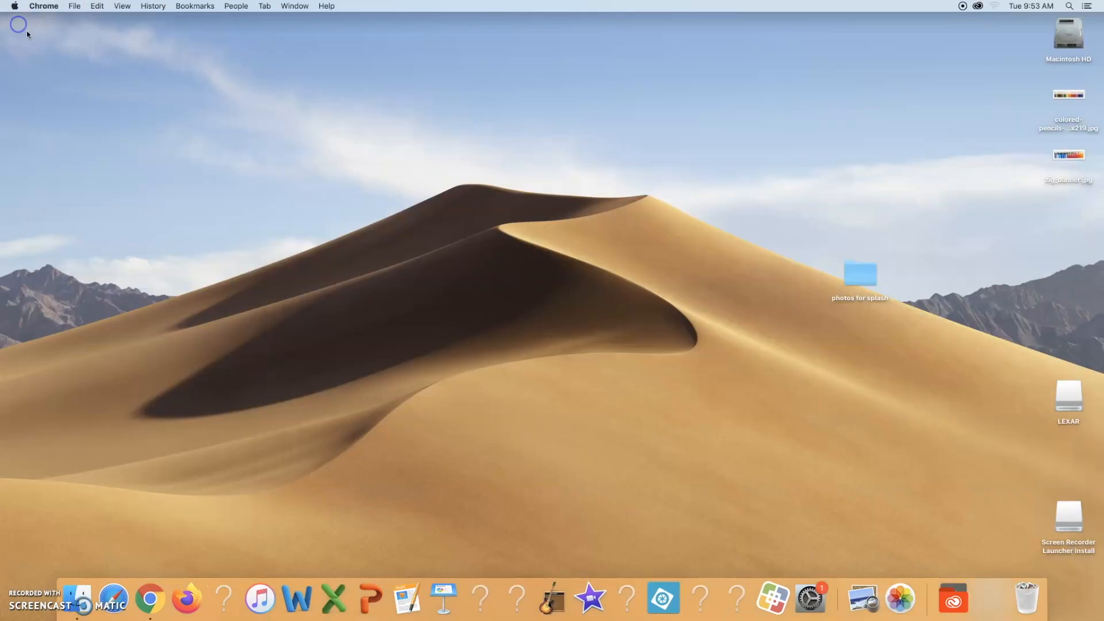
pyautogui.doubleClick(861, 281)
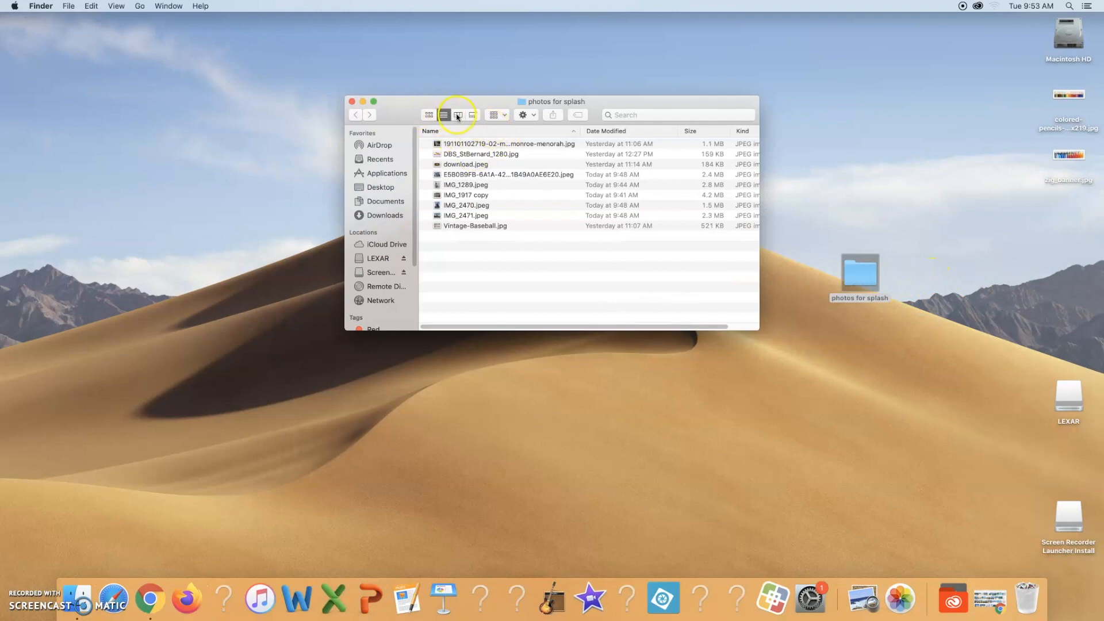
pyautogui.click(429, 116)
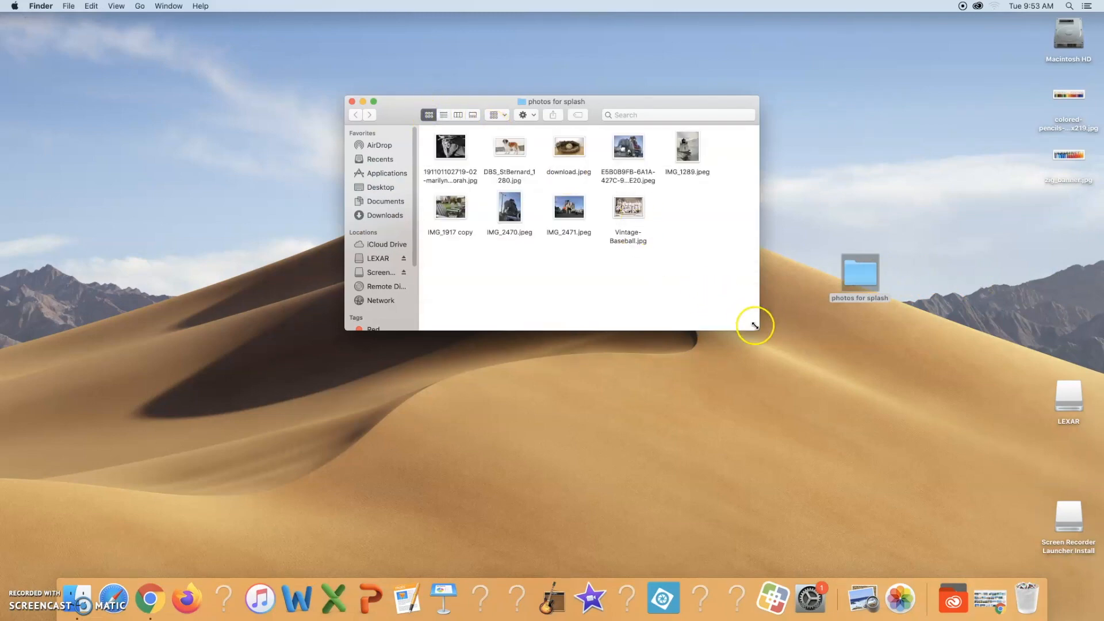
pyautogui.moveTo(770, 345); pyautogui.dragTo(874, 455)
pyautogui.moveTo(602, 103); pyautogui.dragTo(379, 58)
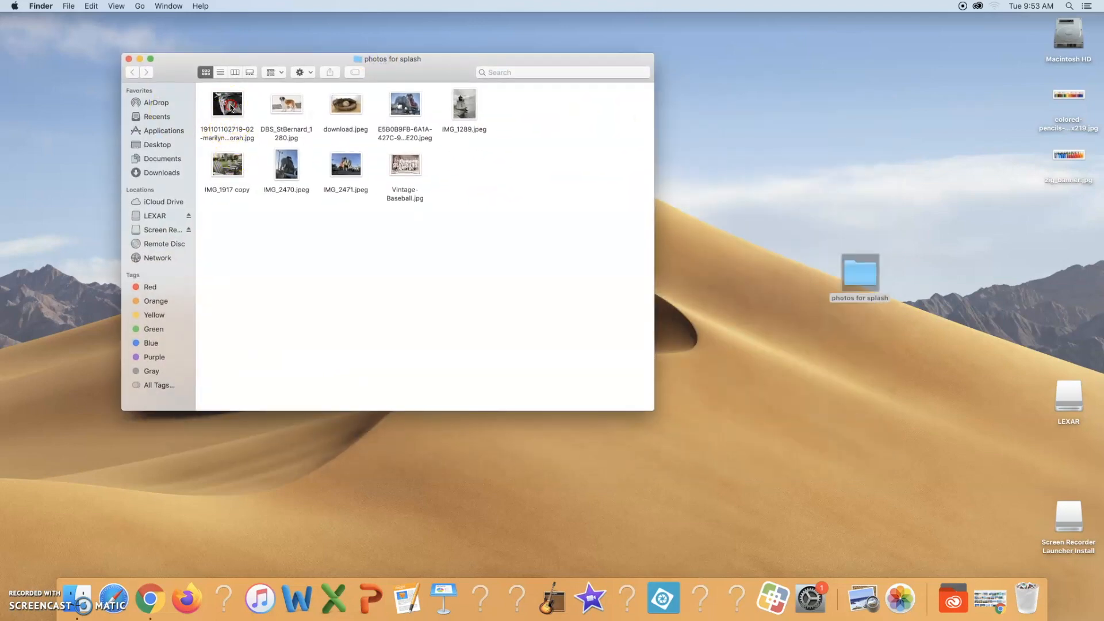
# - Select the first photo in the folder and show the files in gallery view with a large preview
pyautogui.rightClick(231, 107)
pyautogui.click(239, 74)
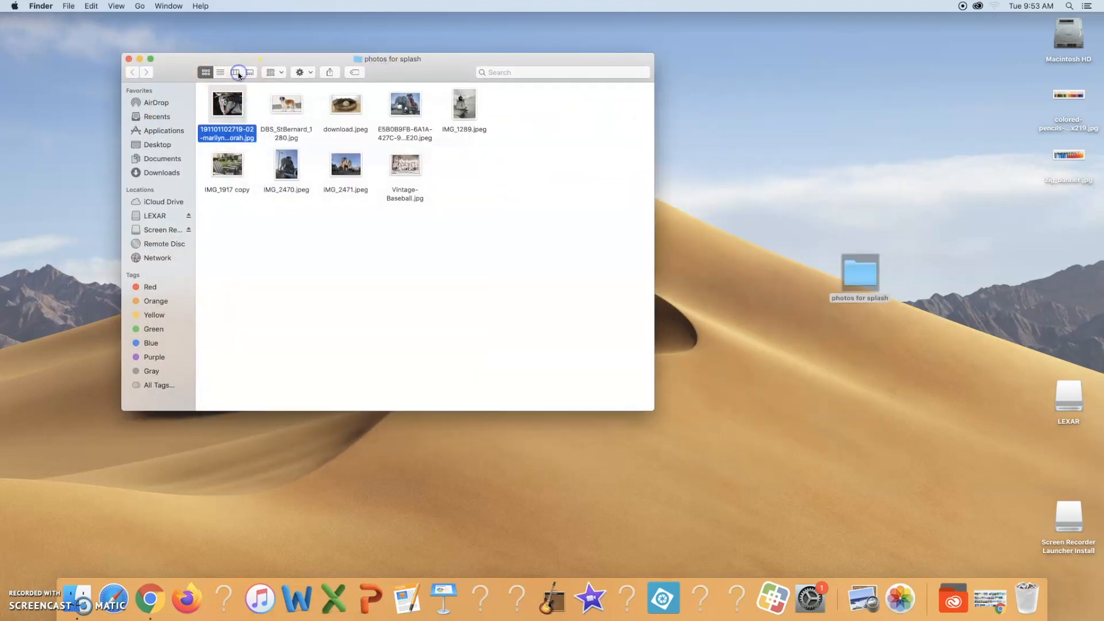
pyautogui.click(248, 72)
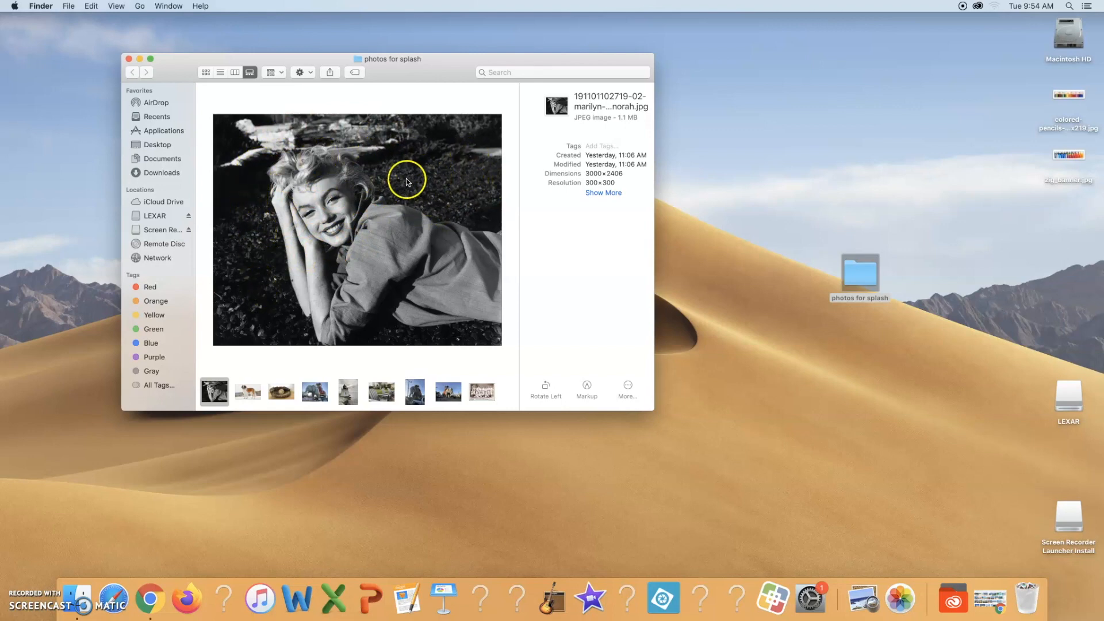
# - Preview the St. Bernard, the baseball glove and the gray elephant building photos one after another
pyautogui.click(248, 391)
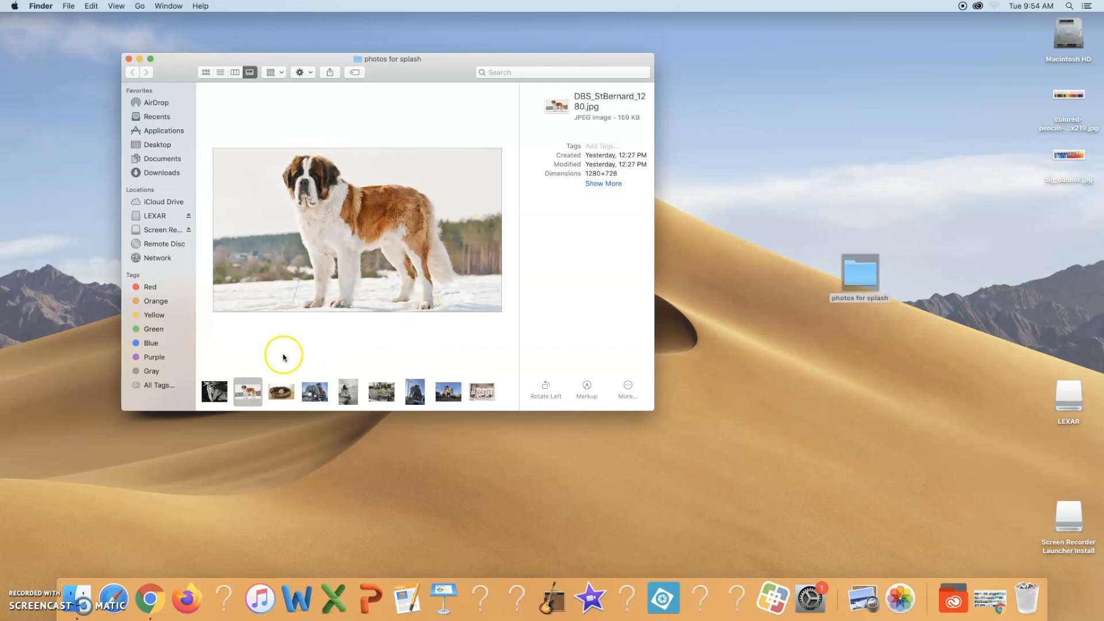
pyautogui.click(283, 396)
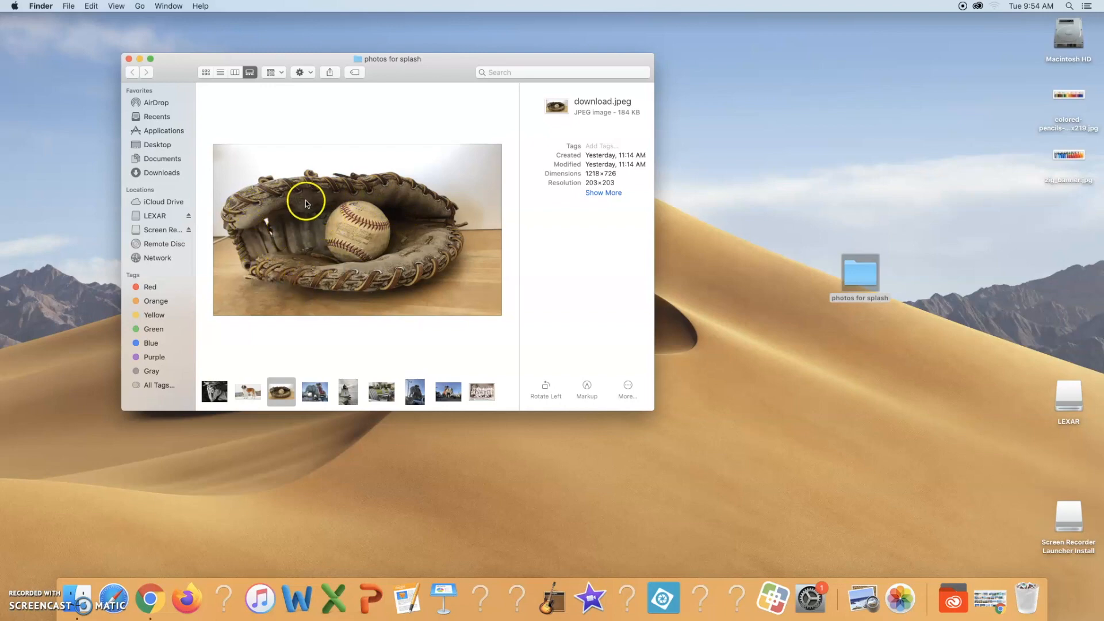
pyautogui.click(320, 390)
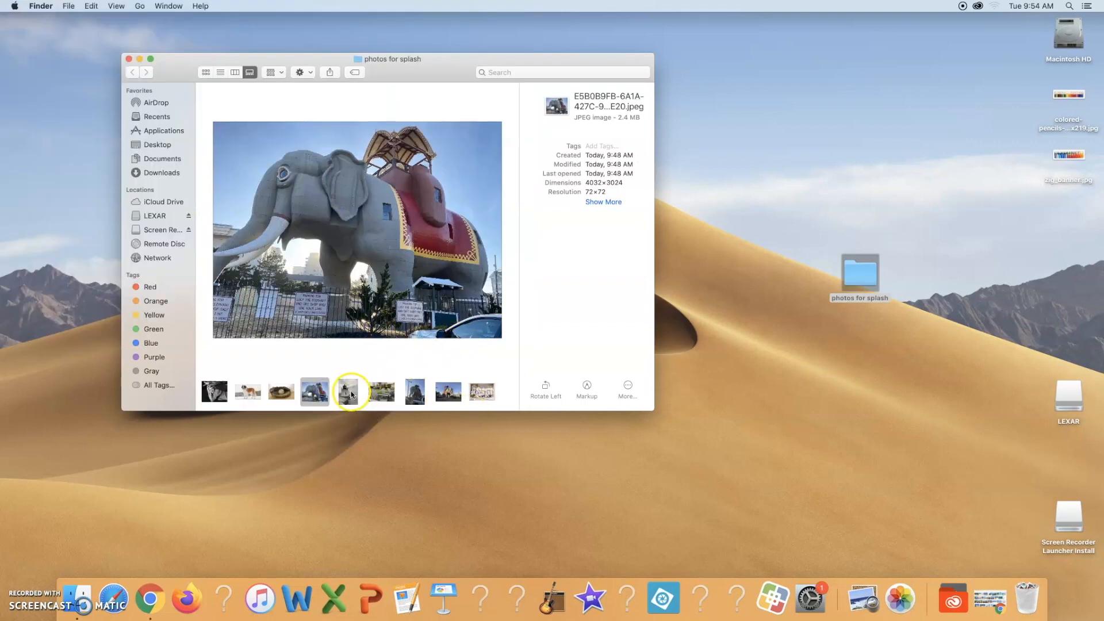
pyautogui.click(415, 396)
pyautogui.click(322, 397)
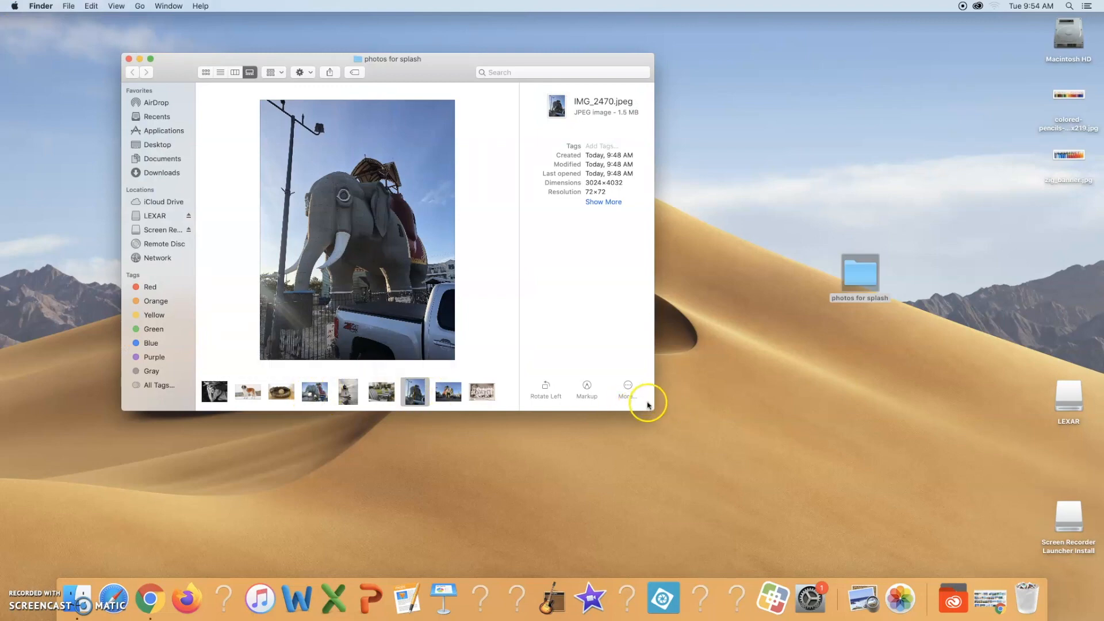
# - Enlarge the folder window and compare the three elephant building photos, ending on IMG_2471.jpeg
pyautogui.moveTo(652, 411); pyautogui.dragTo(822, 530)
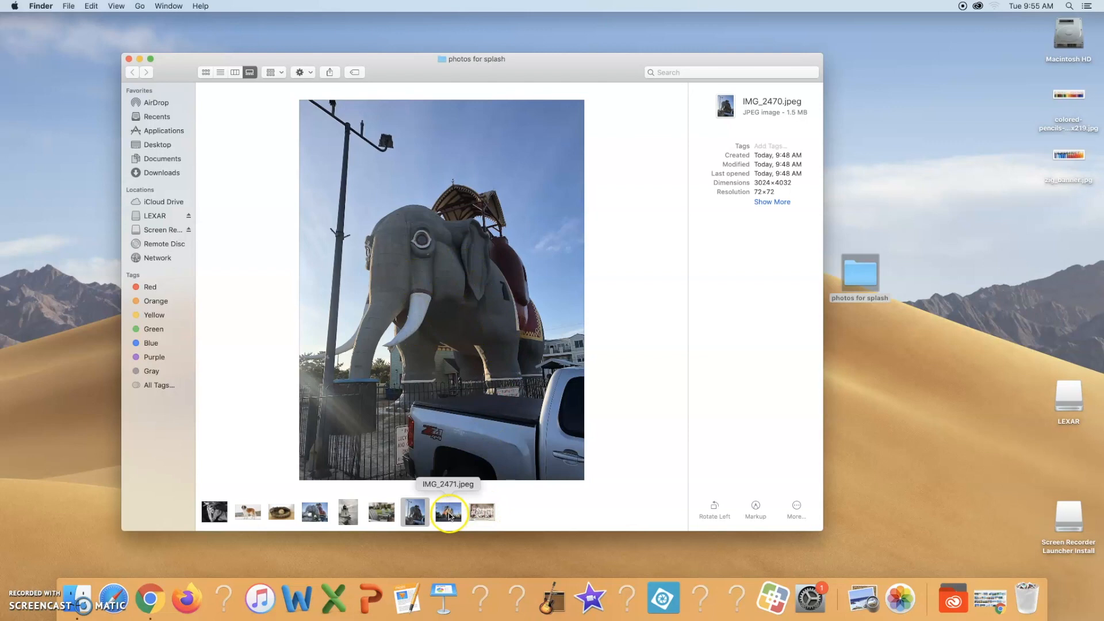
pyautogui.click(448, 512)
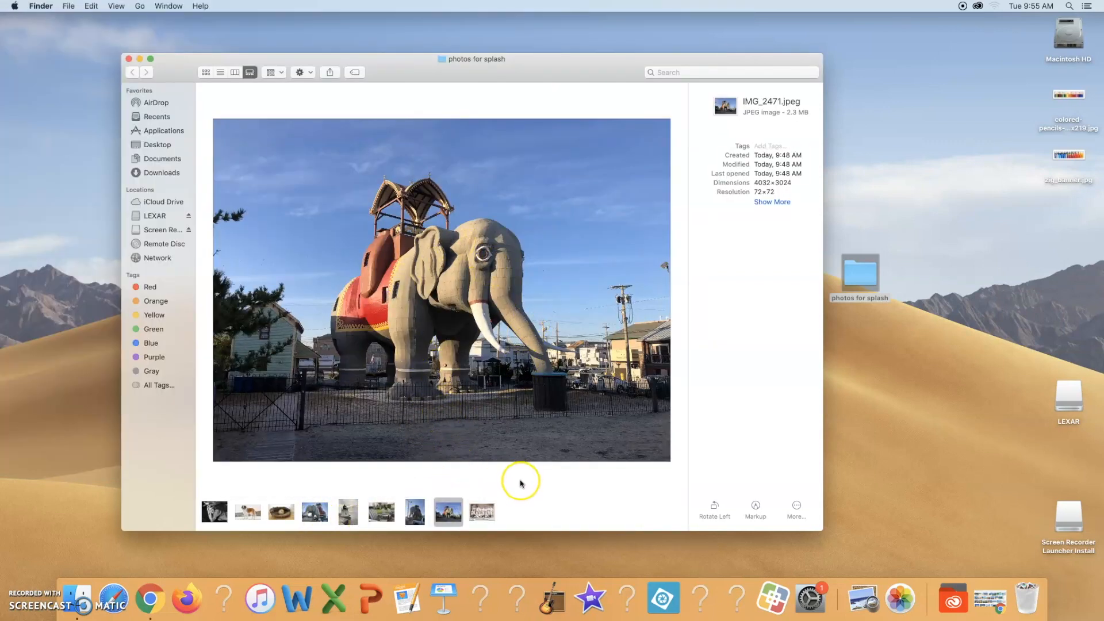
pyautogui.click(314, 511)
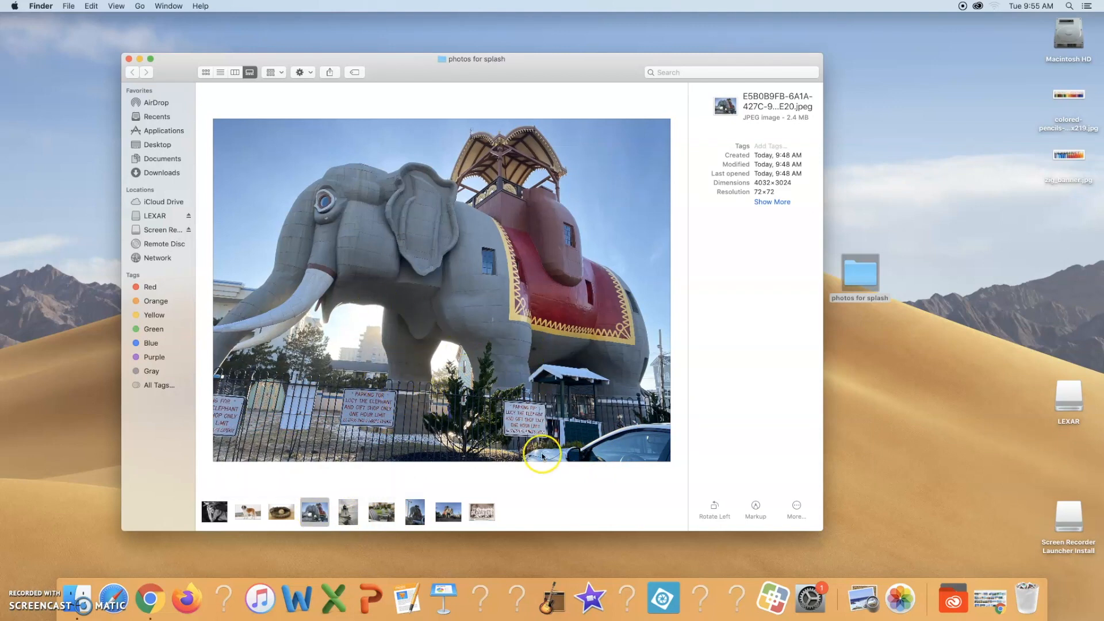
pyautogui.click(418, 518)
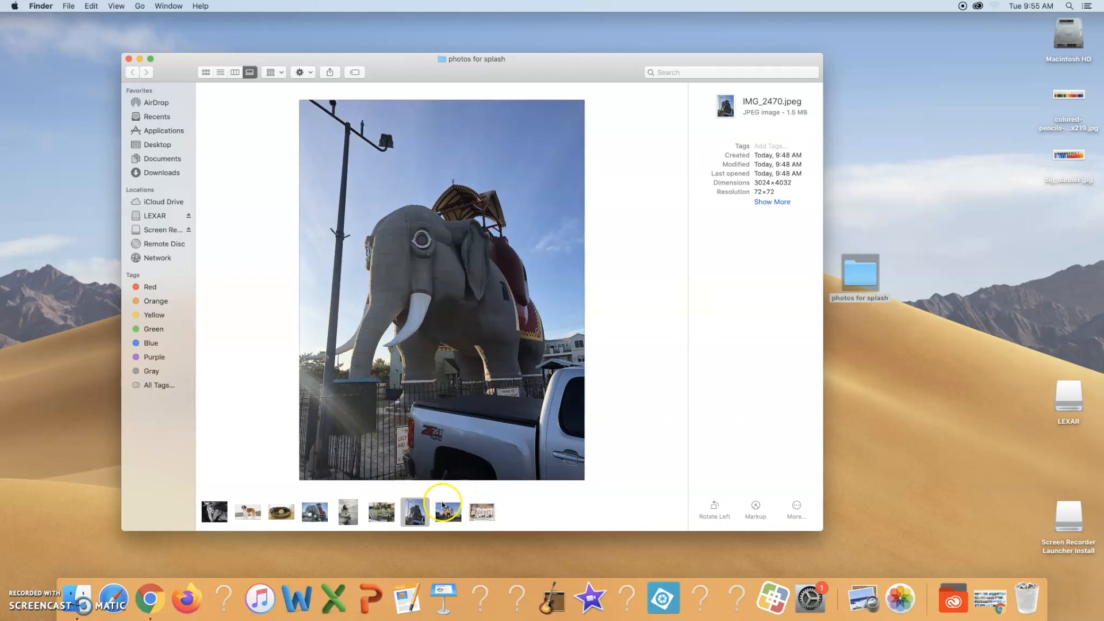
pyautogui.click(446, 511)
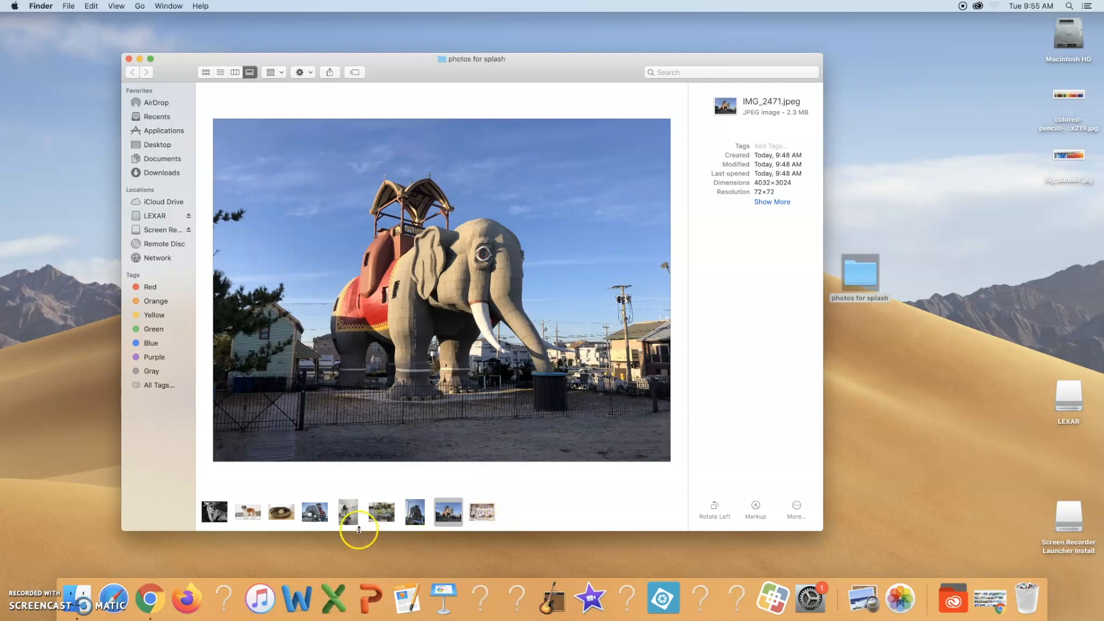
# - Preview the lighthouse photo IMG_1289.jpeg, the team photo Vintage-Baseball.jpg and the photo IMG_1917 copy
pyautogui.click(349, 513)
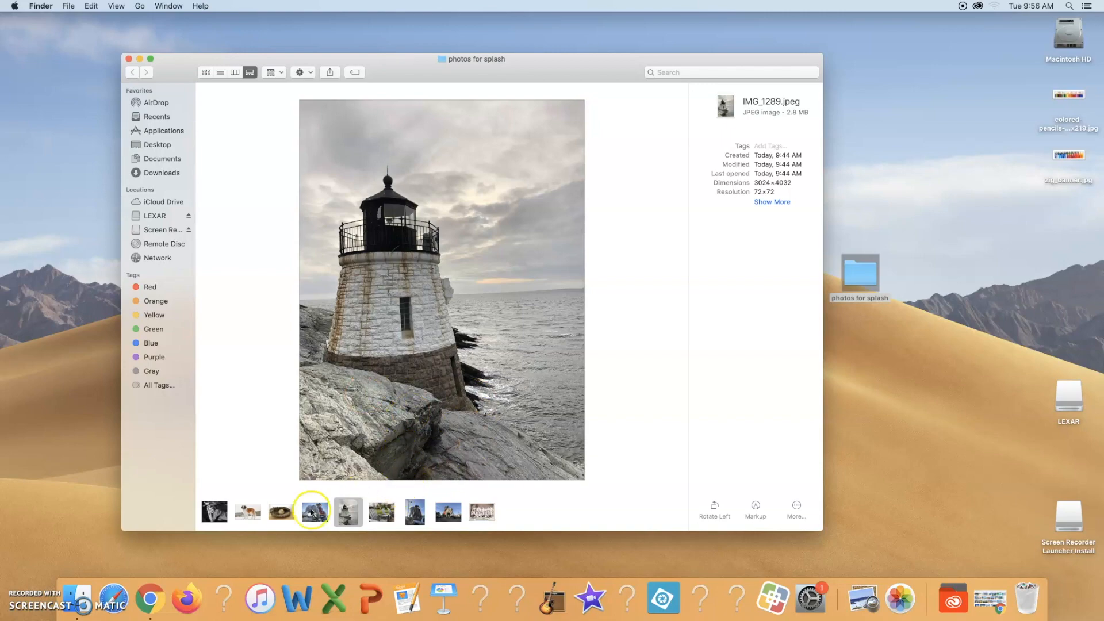
pyautogui.click(481, 511)
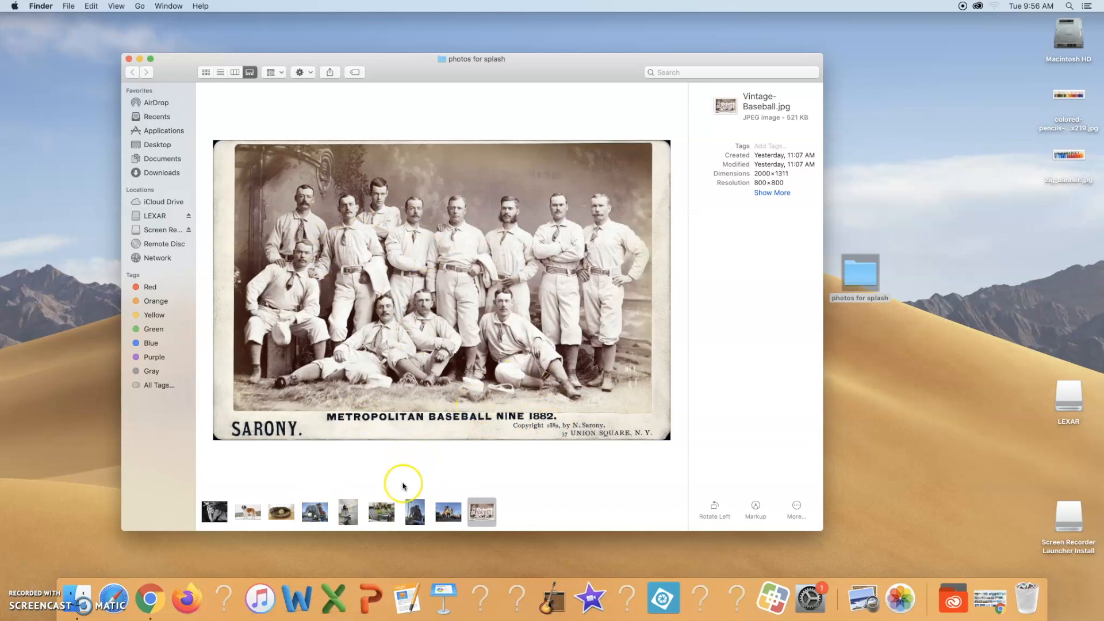
pyautogui.click(382, 512)
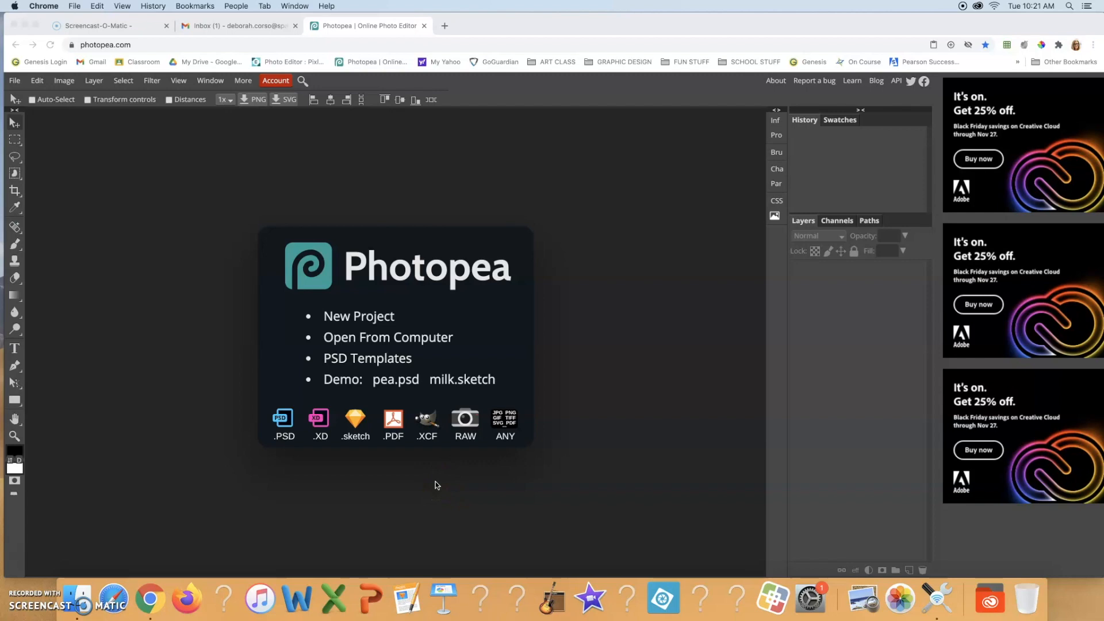
# - In Photopea, open the elephant photo IMG_2471.jpeg from the "photos for splash" folder on the Desktop
pyautogui.click(373, 339)
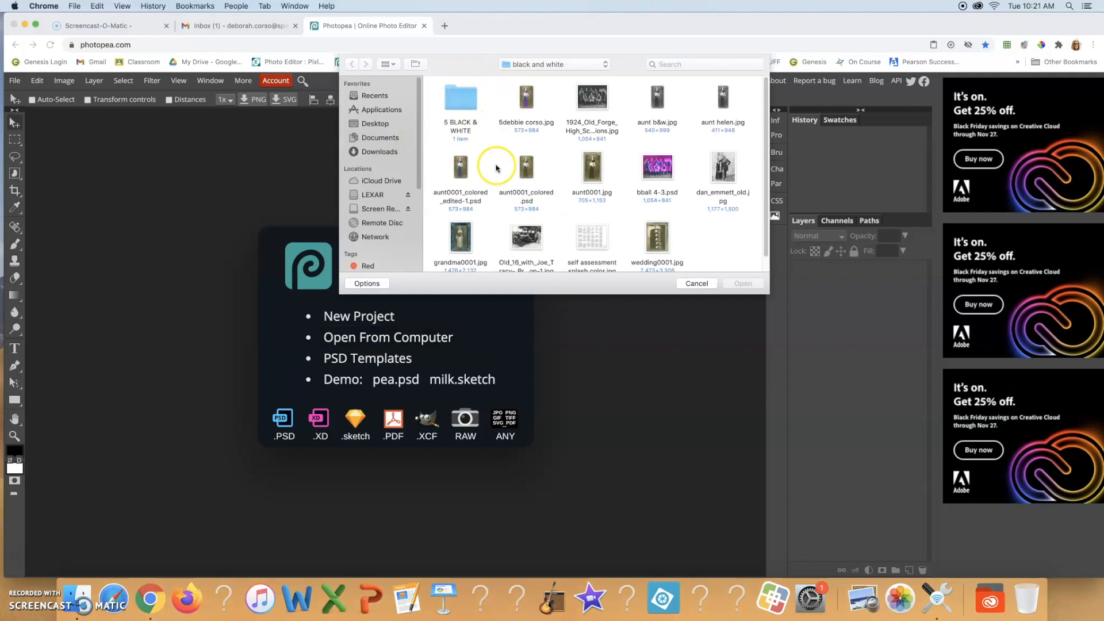
pyautogui.click(374, 124)
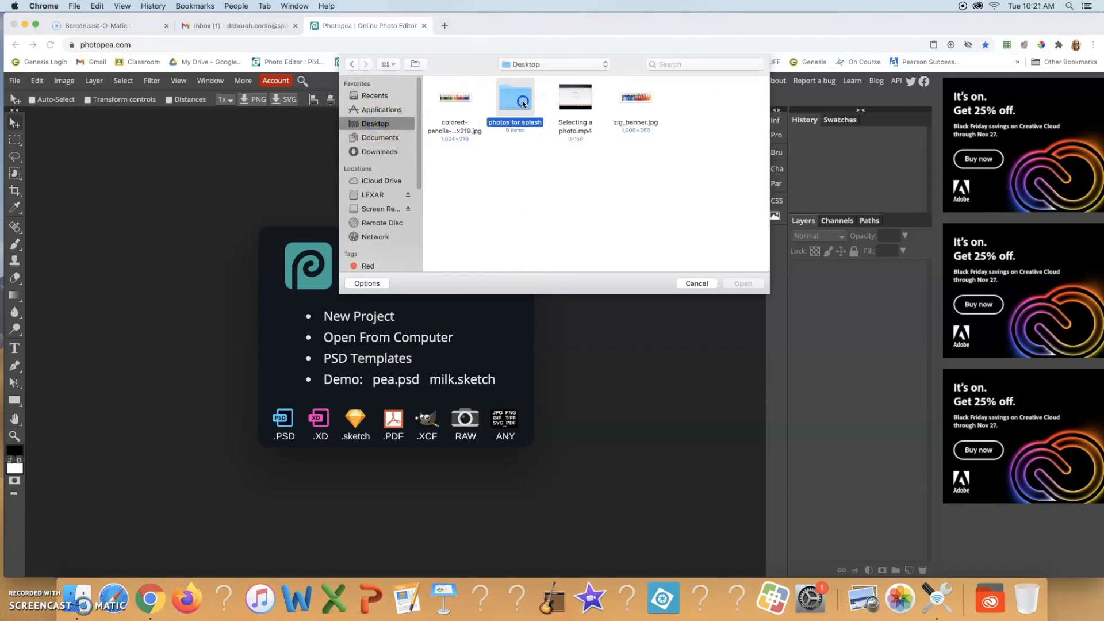
pyautogui.doubleClick(524, 121)
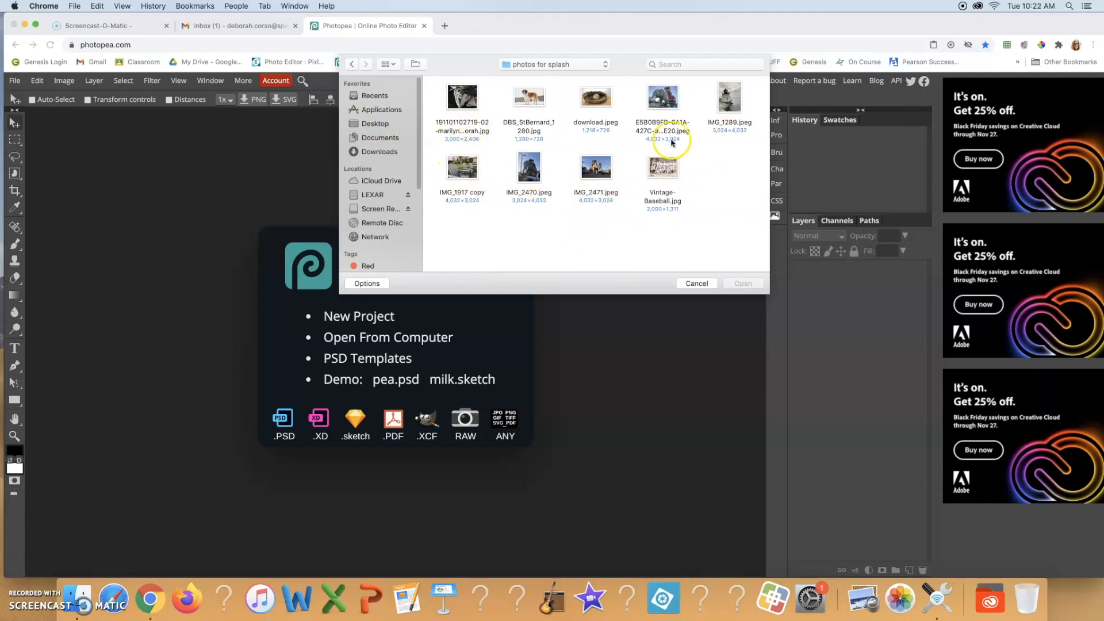
pyautogui.doubleClick(596, 168)
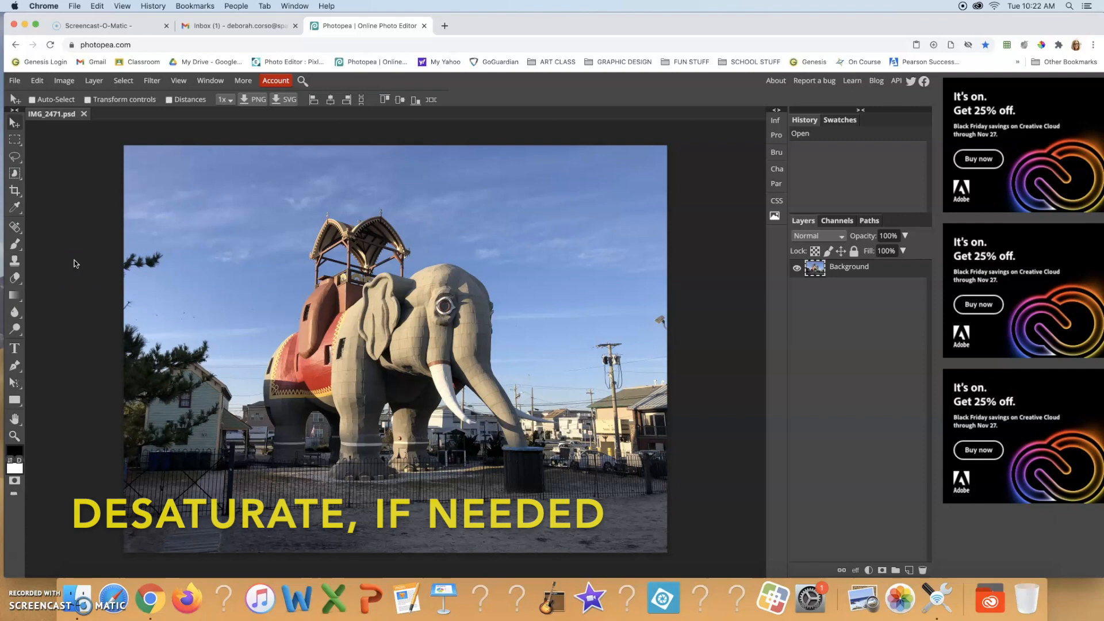
# - Open the team photo Vintage-Baseball.jpg from the same folder as a second document
pyautogui.click(14, 80)
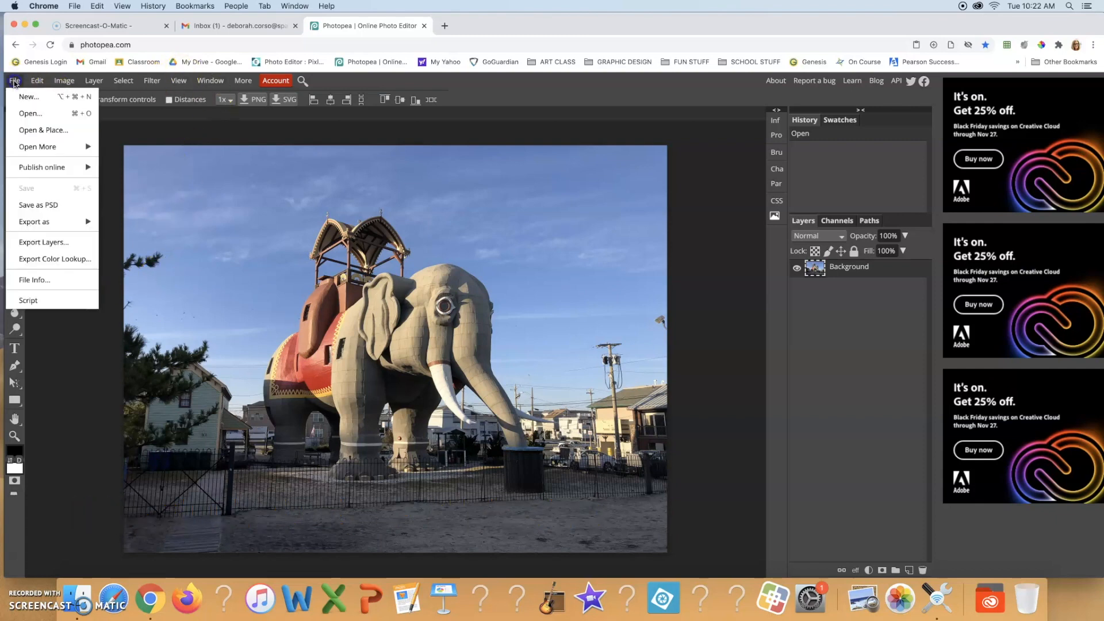
pyautogui.click(35, 114)
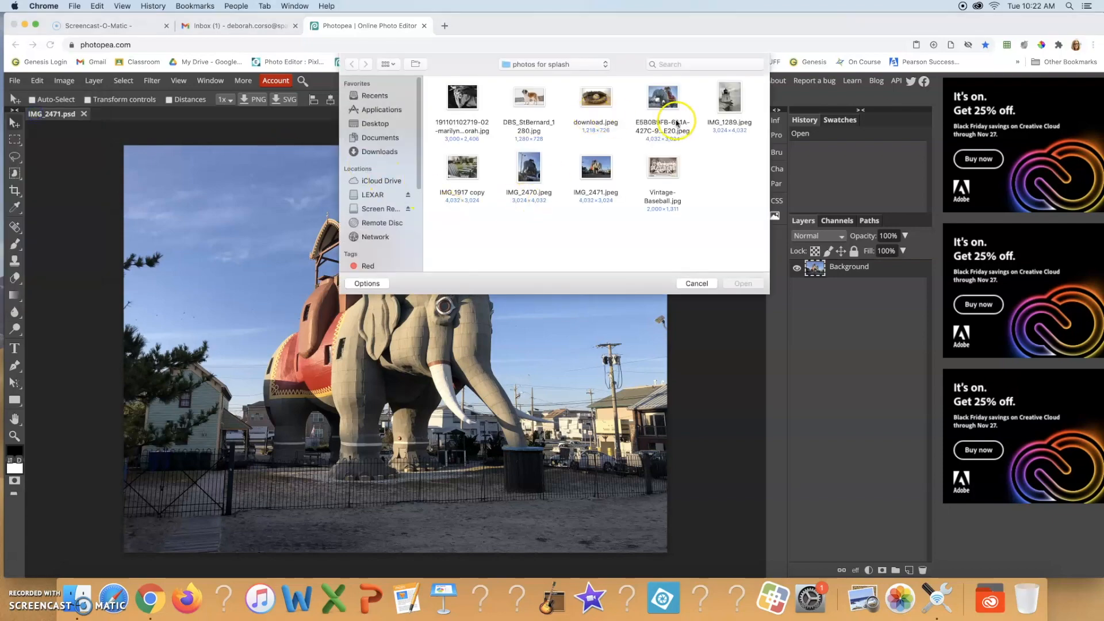
pyautogui.doubleClick(664, 171)
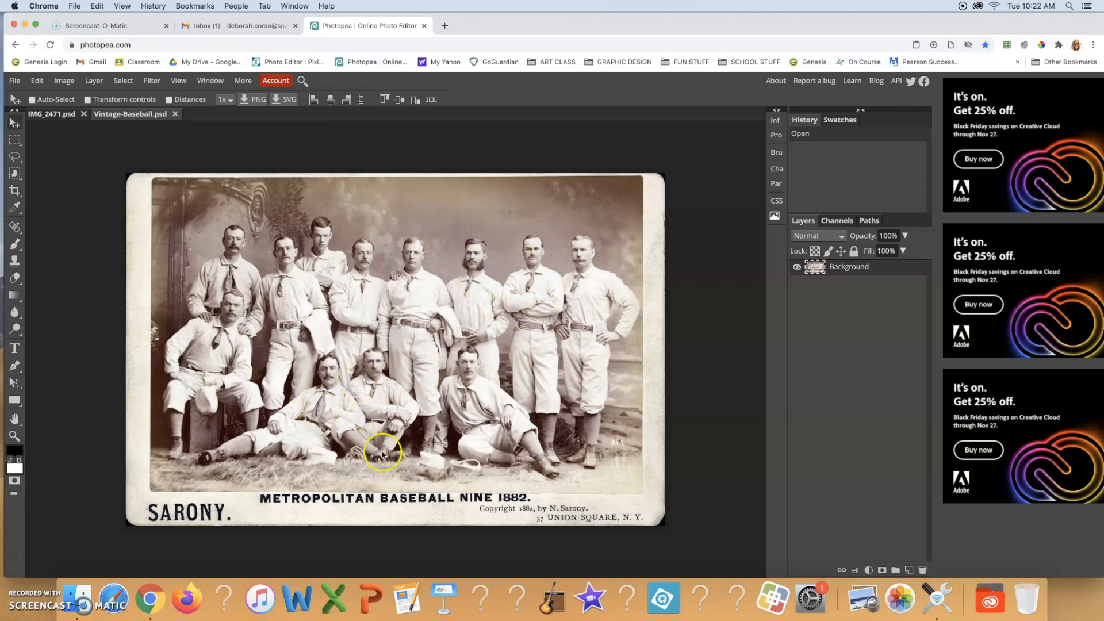
# - Switch to the elephant photo IMG_2471 and apply a Hue/Saturation adjustment with hue, saturation and lightness at 0
pyautogui.click(53, 114)
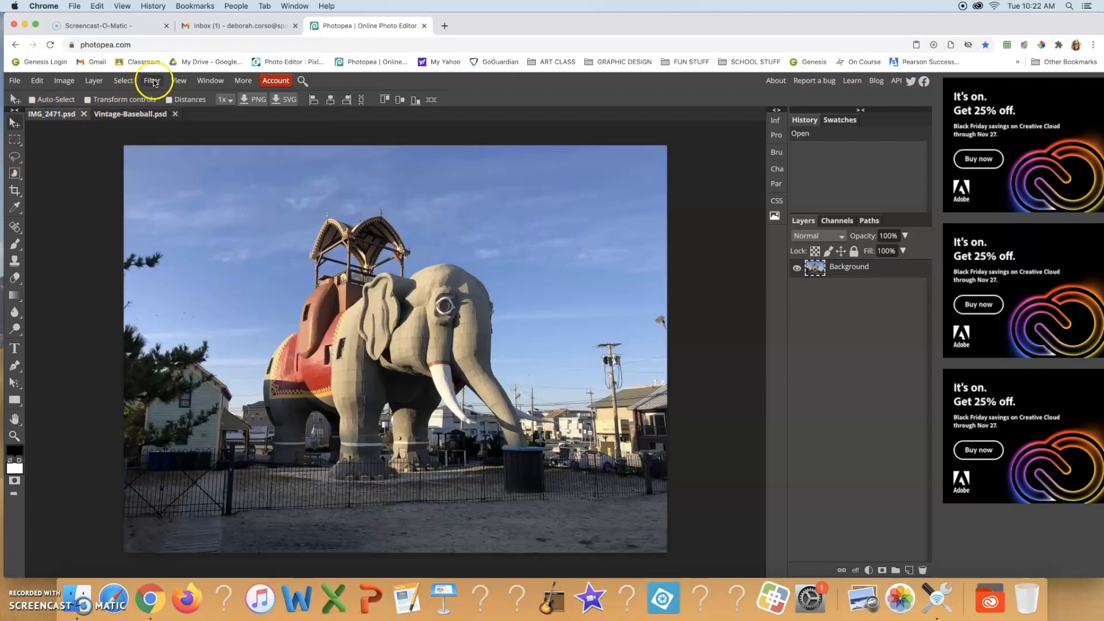
pyautogui.click(64, 81)
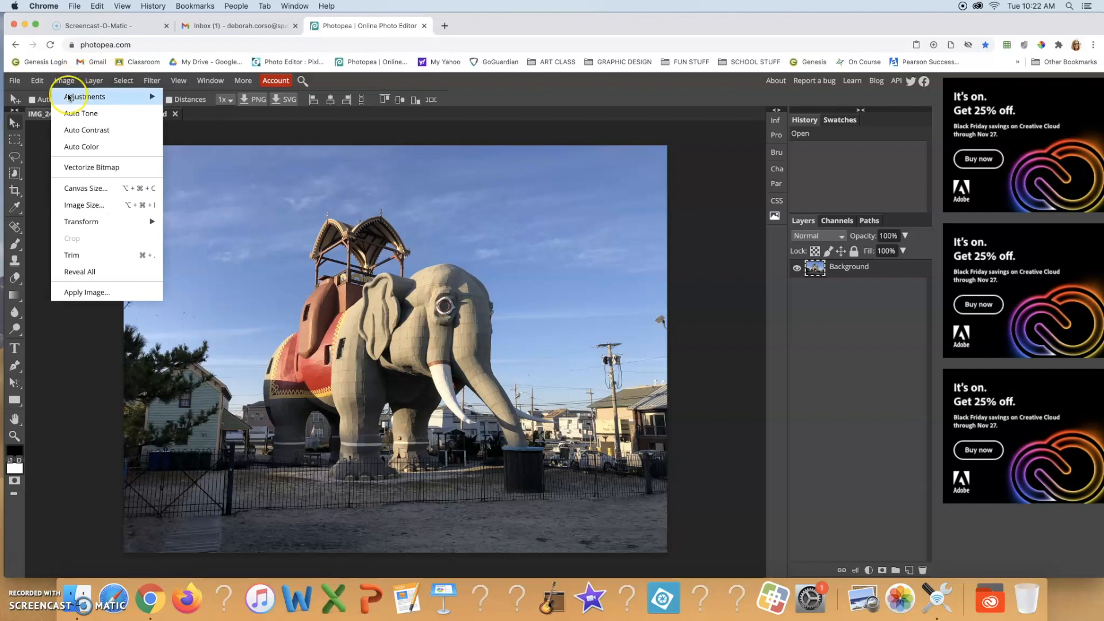
pyautogui.moveTo(68, 97)
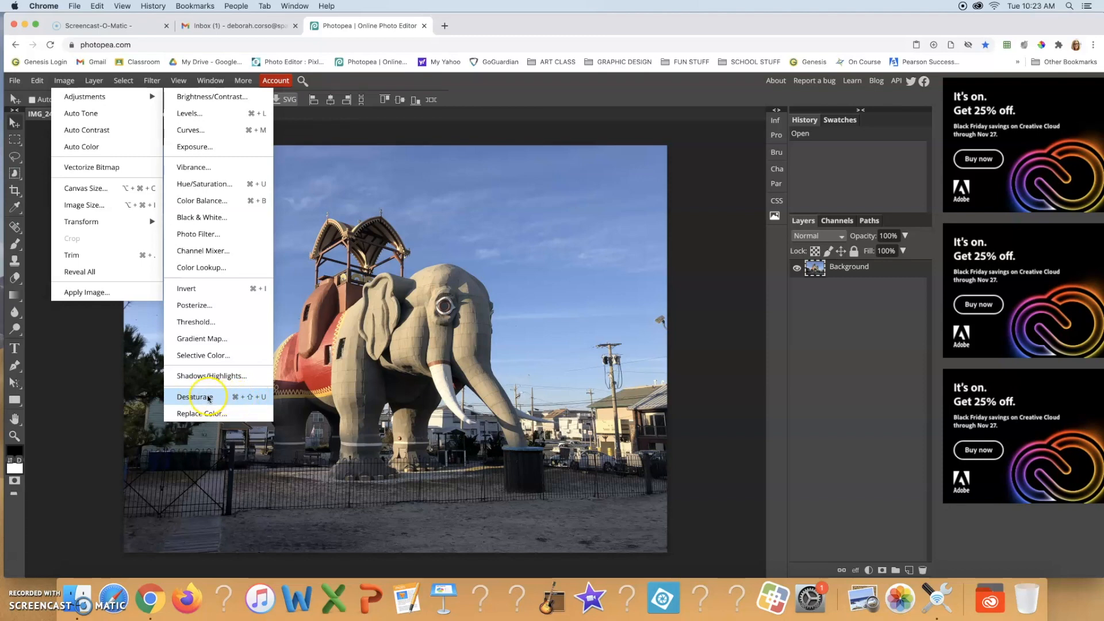
pyautogui.click(223, 188)
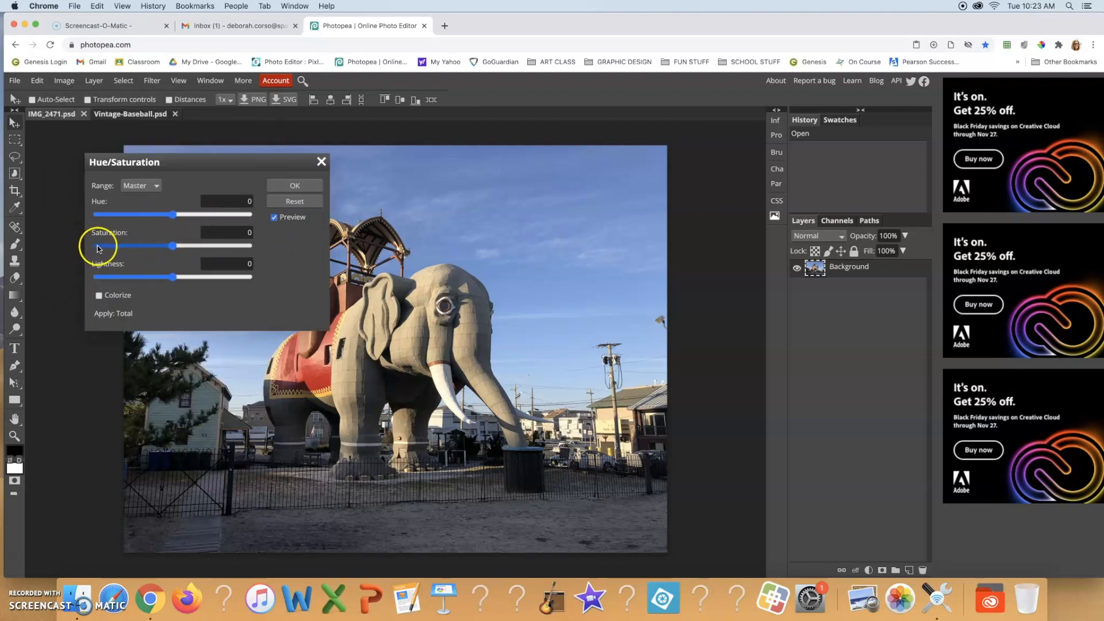
pyautogui.click(295, 185)
# - Desaturate the elephant photo to black and white
pyautogui.click(62, 79)
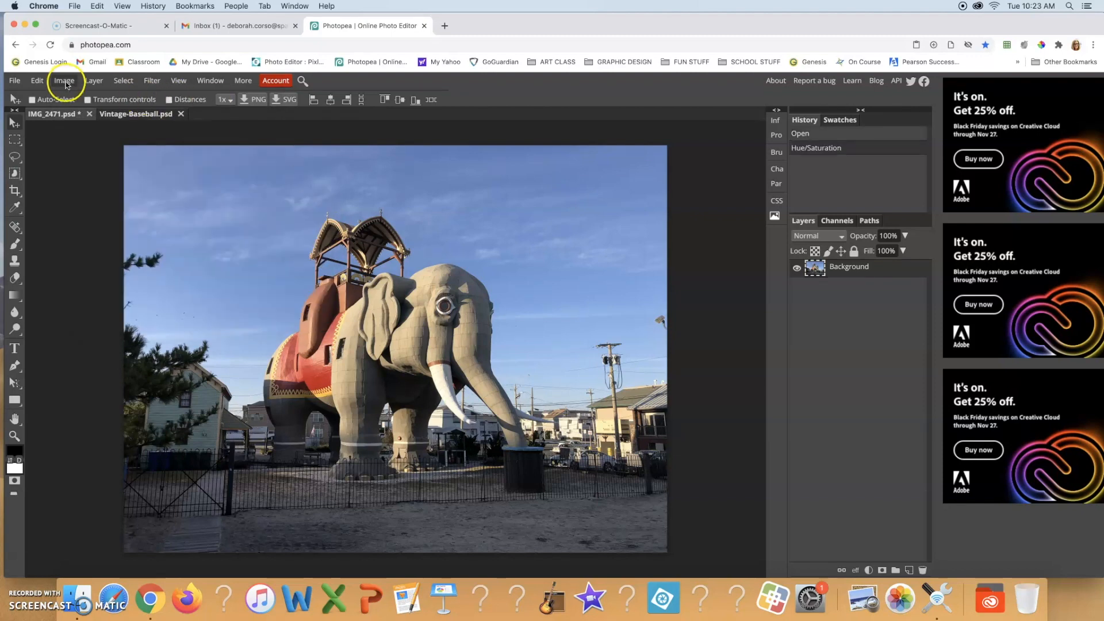
pyautogui.click(55, 78)
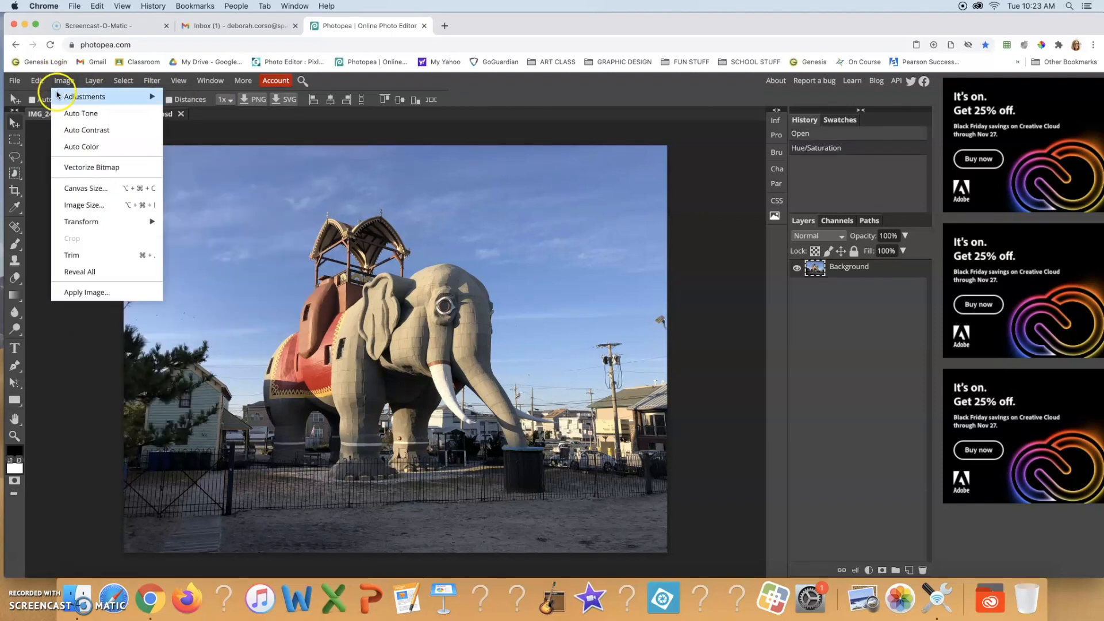
pyautogui.moveTo(69, 96)
pyautogui.click(210, 397)
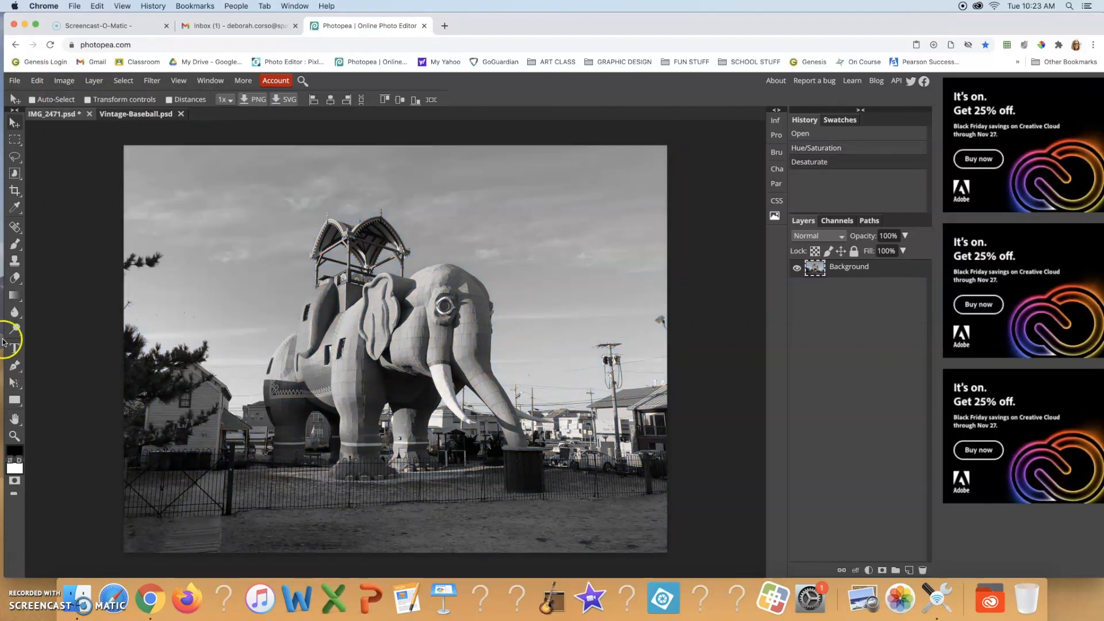
# - Draw a crop frame around the elephant building with the Crop tool and adjust its edges to fit closely
pyautogui.click(15, 190)
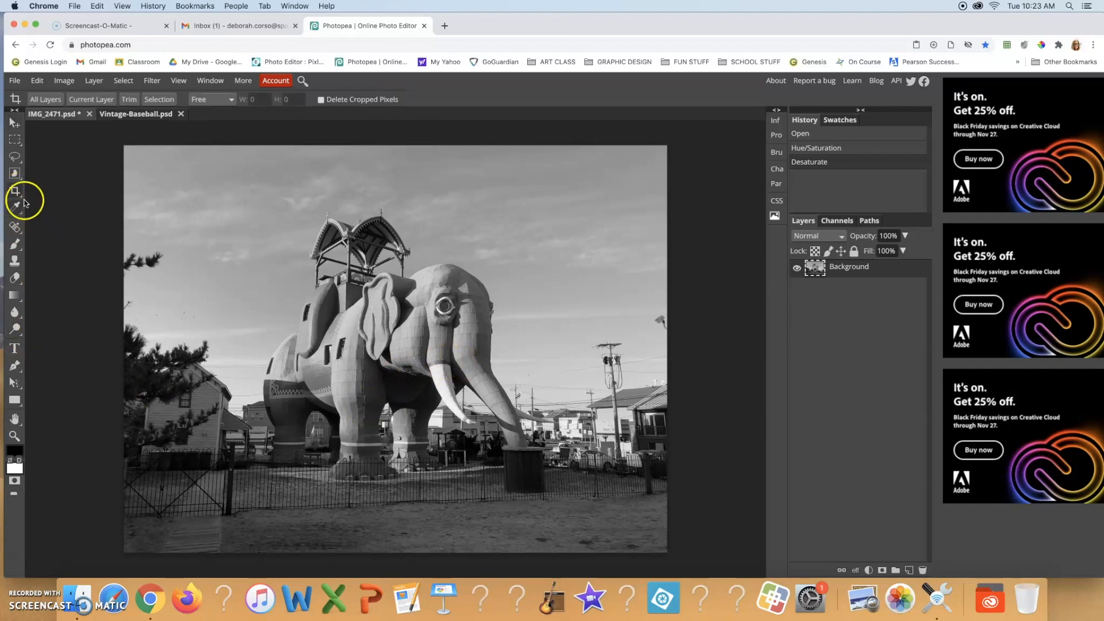
pyautogui.moveTo(211, 193); pyautogui.dragTo(576, 514)
pyautogui.moveTo(469, 377); pyautogui.dragTo(483, 370)
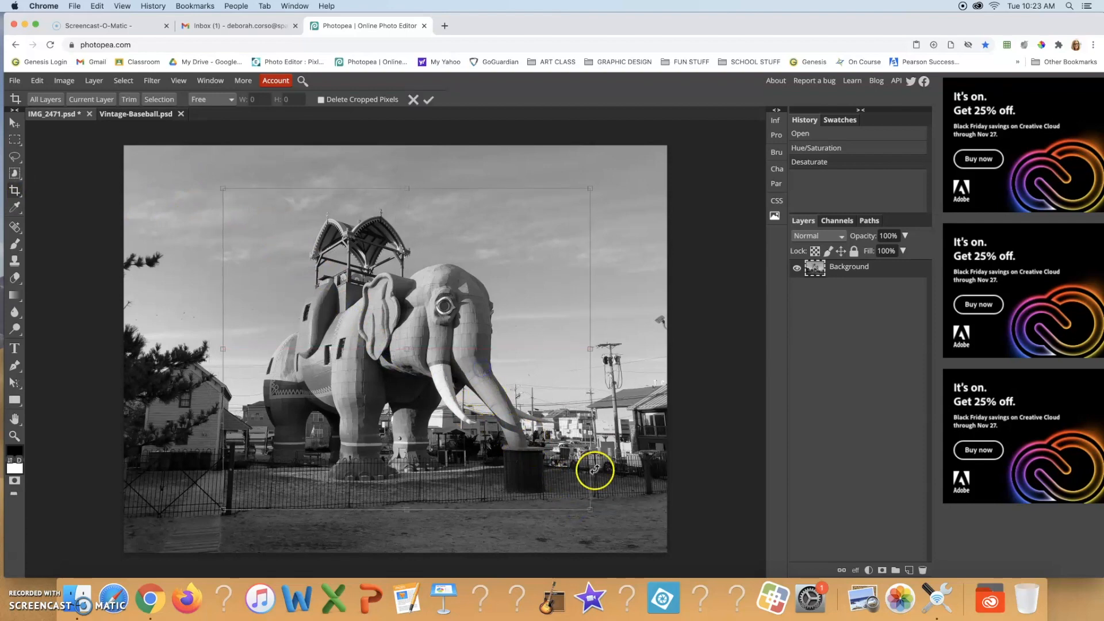
pyautogui.moveTo(589, 509); pyautogui.dragTo(560, 500)
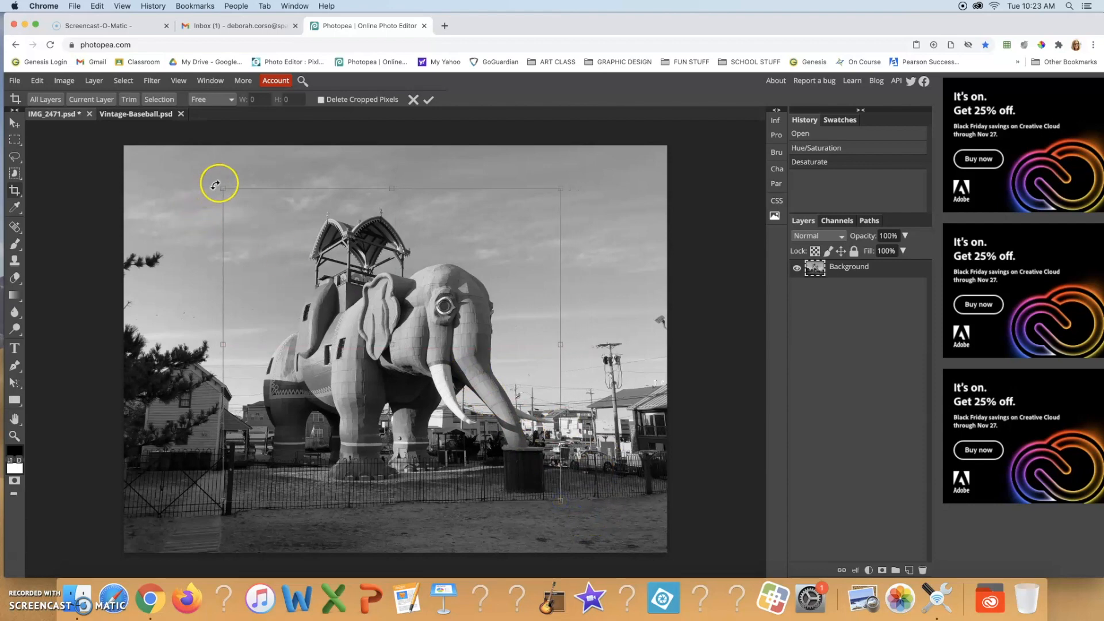
pyautogui.moveTo(223, 188); pyautogui.dragTo(231, 197)
pyautogui.moveTo(426, 326); pyautogui.dragTo(437, 333)
pyautogui.moveTo(402, 501); pyautogui.dragTo(402, 494)
pyautogui.moveTo(513, 470); pyautogui.dragTo(512, 472)
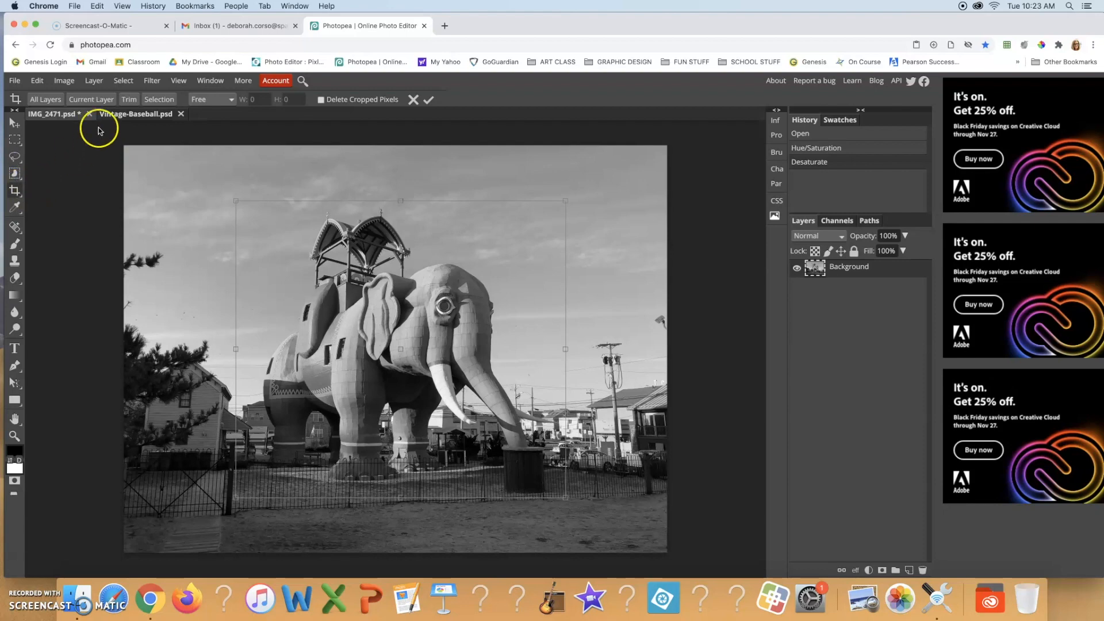
# - Keep the crop proportions on Free and apply the crop to the elephant photo
pyautogui.click(210, 101)
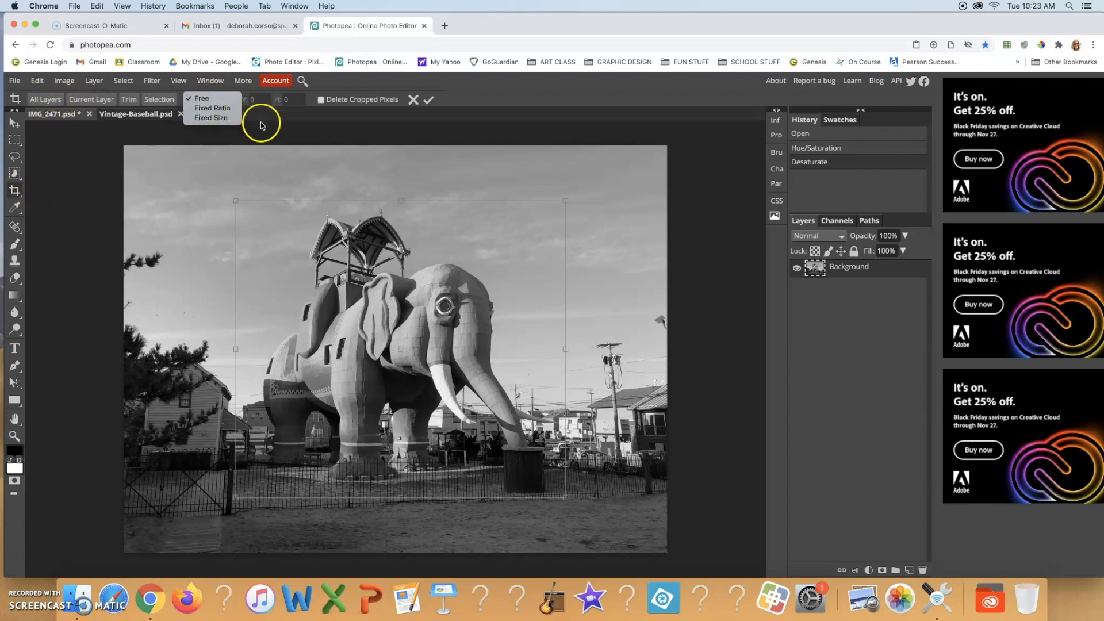
pyautogui.click(207, 98)
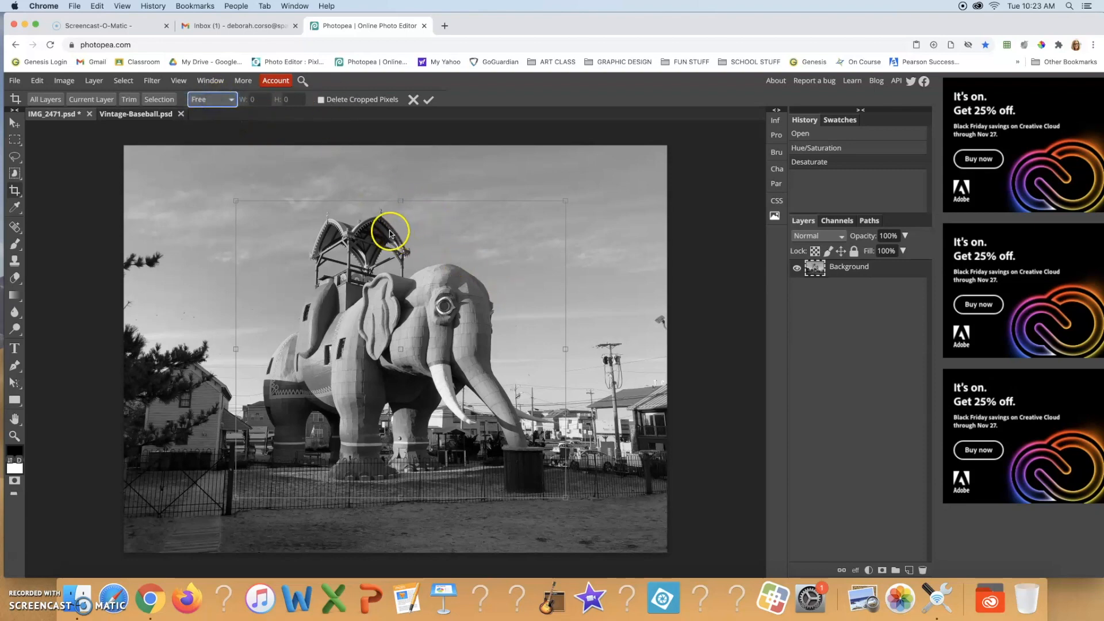
pyautogui.click(429, 102)
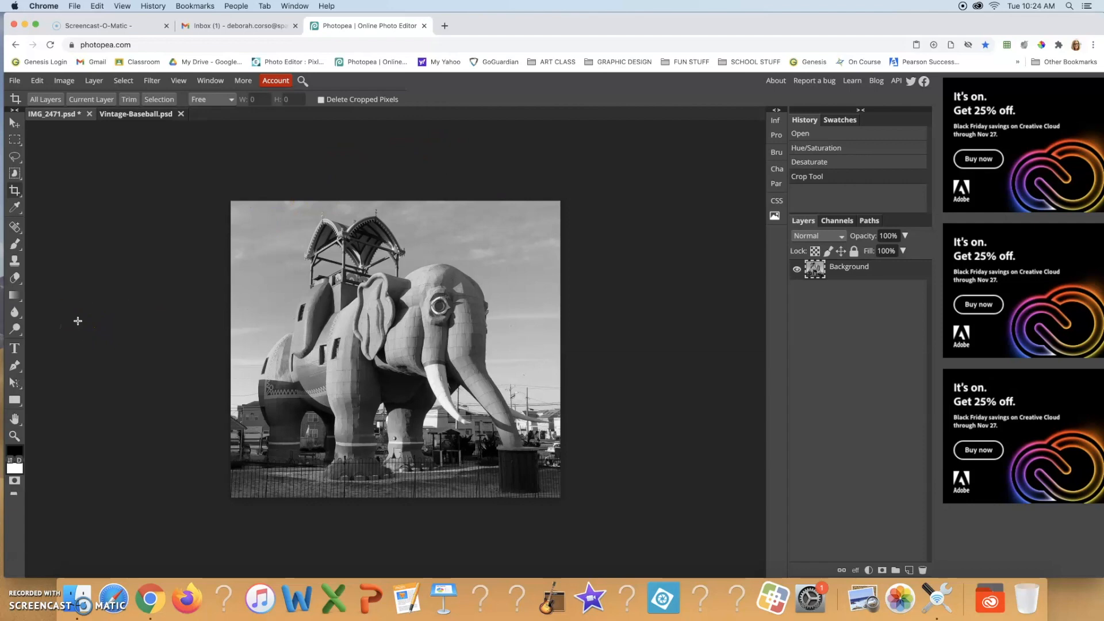
# - Zoom in on the canopy atop the elephant and examine its roof, trim and supporting posts up close
pyautogui.click(15, 436)
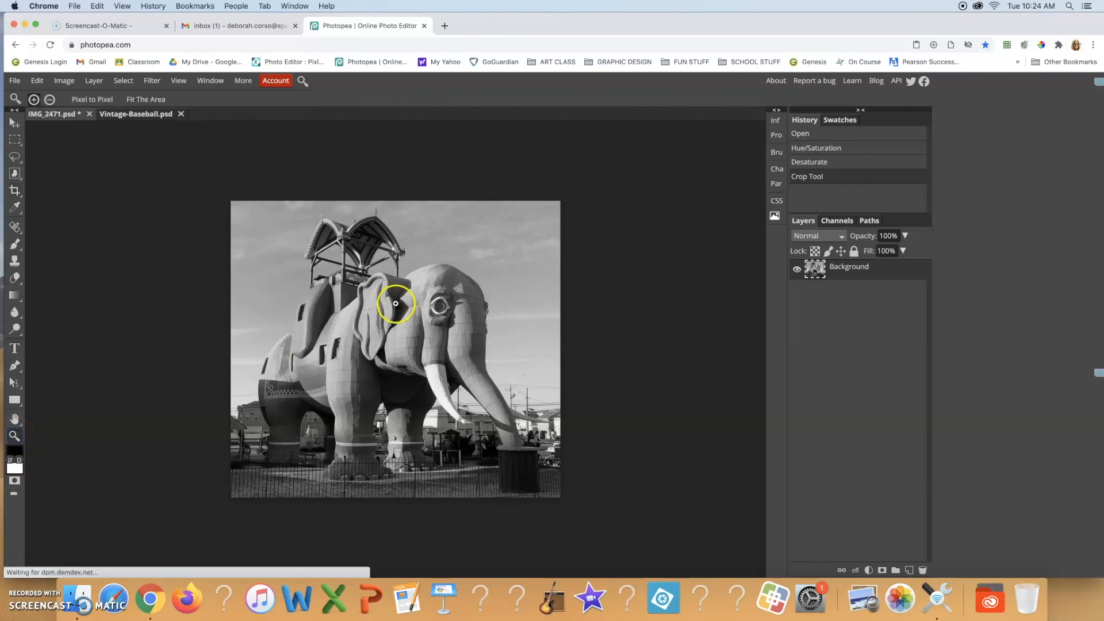
pyautogui.click(348, 242)
pyautogui.click(320, 168)
pyautogui.click(320, 183)
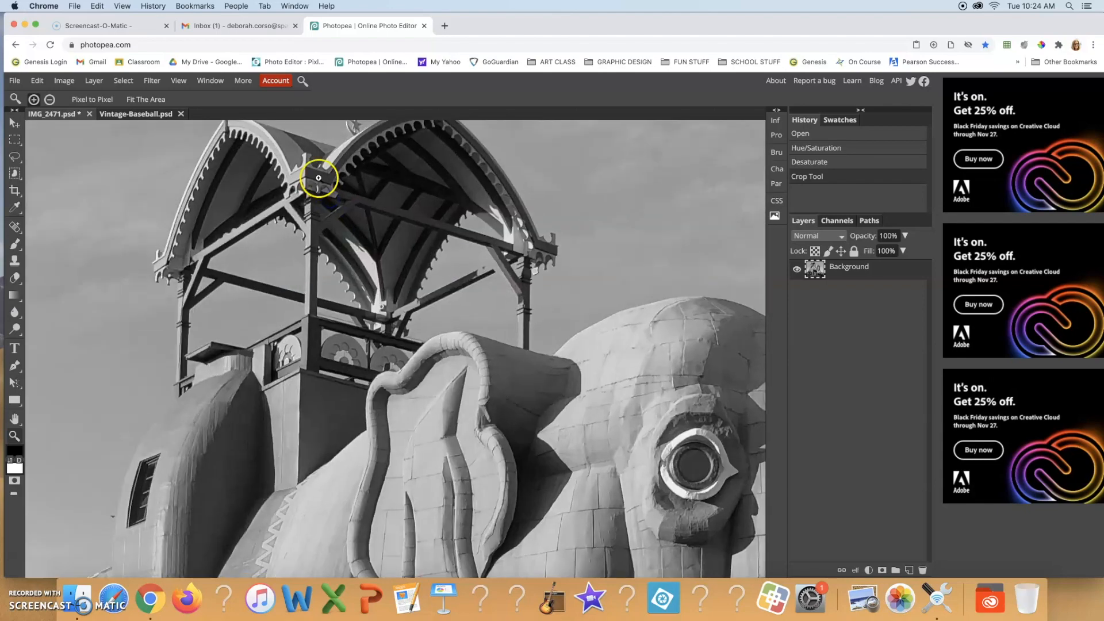
pyautogui.click(315, 173)
pyautogui.click(306, 162)
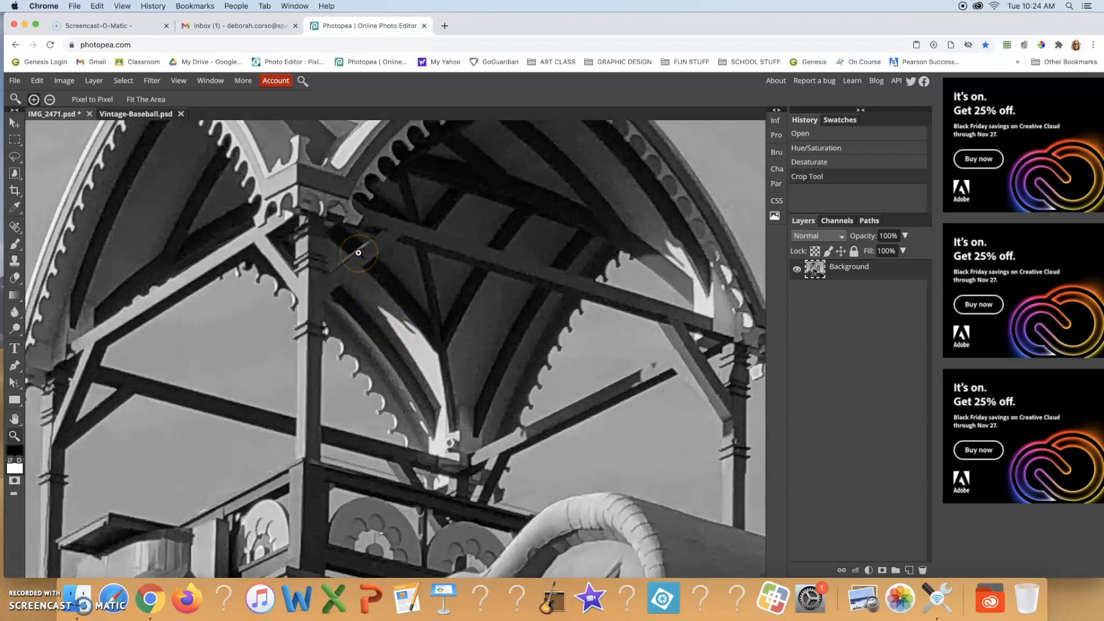
pyautogui.moveTo(330, 222); pyautogui.dragTo(381, 372)
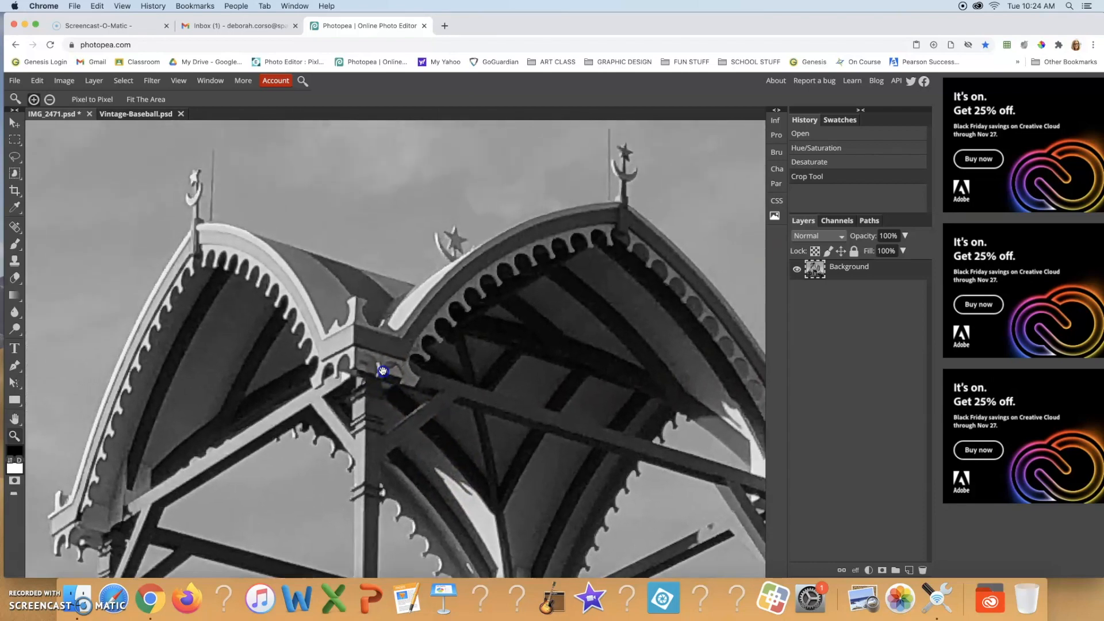
pyautogui.moveTo(462, 311); pyautogui.dragTo(314, 313)
pyautogui.moveTo(569, 365); pyautogui.dragTo(439, 226)
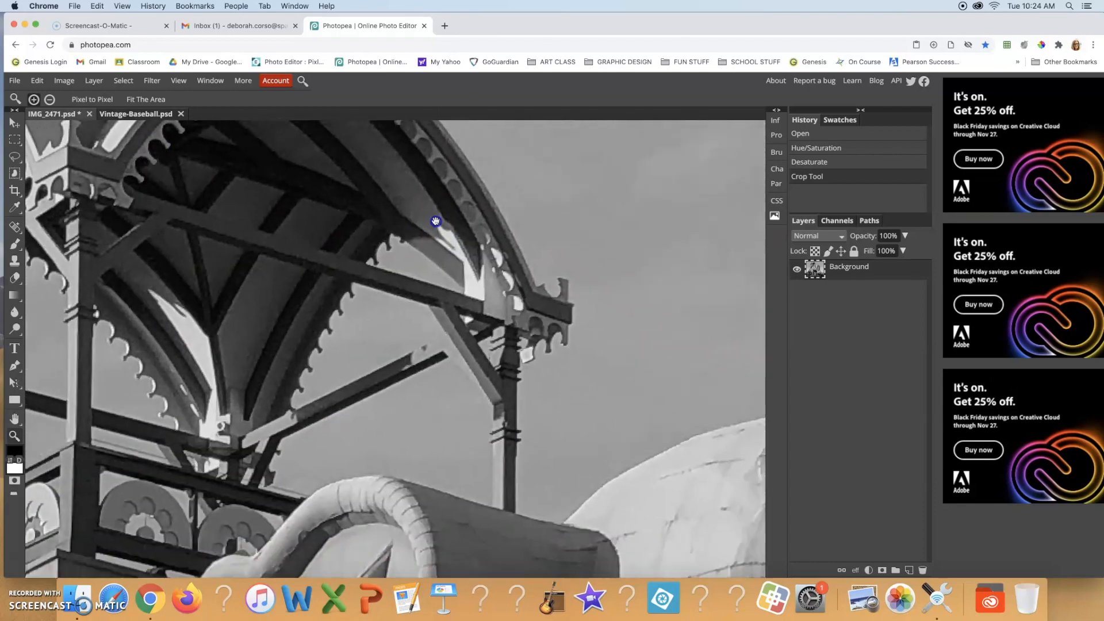
pyautogui.moveTo(537, 385); pyautogui.dragTo(510, 285)
pyautogui.moveTo(396, 395); pyautogui.dragTo(559, 348)
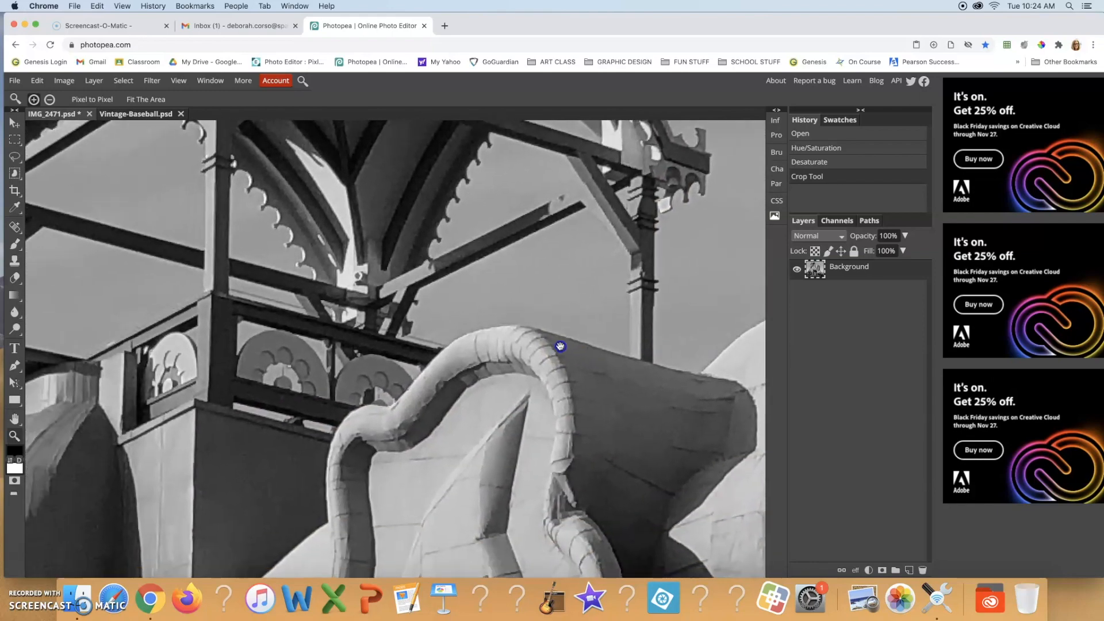
# - Pan around the enlarged photo to examine the elephant's ear, head and eye, returning to the canopy base
pyautogui.moveTo(319, 335); pyautogui.dragTo(557, 475)
pyautogui.moveTo(338, 259); pyautogui.dragTo(238, 359)
pyautogui.moveTo(471, 429); pyautogui.dragTo(293, 290)
pyautogui.moveTo(443, 404); pyautogui.dragTo(338, 310)
pyautogui.moveTo(415, 382); pyautogui.dragTo(355, 257)
pyautogui.moveTo(501, 332); pyautogui.dragTo(298, 391)
pyautogui.moveTo(471, 367); pyautogui.dragTo(363, 329)
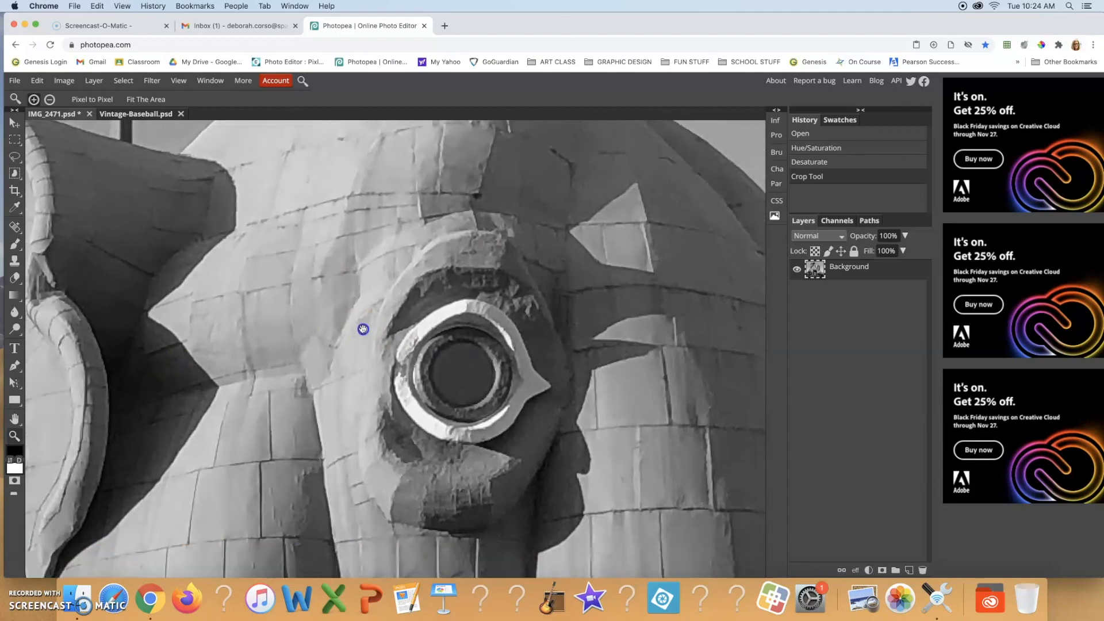
pyautogui.moveTo(431, 373); pyautogui.dragTo(597, 461)
pyautogui.moveTo(423, 311); pyautogui.dragTo(562, 387)
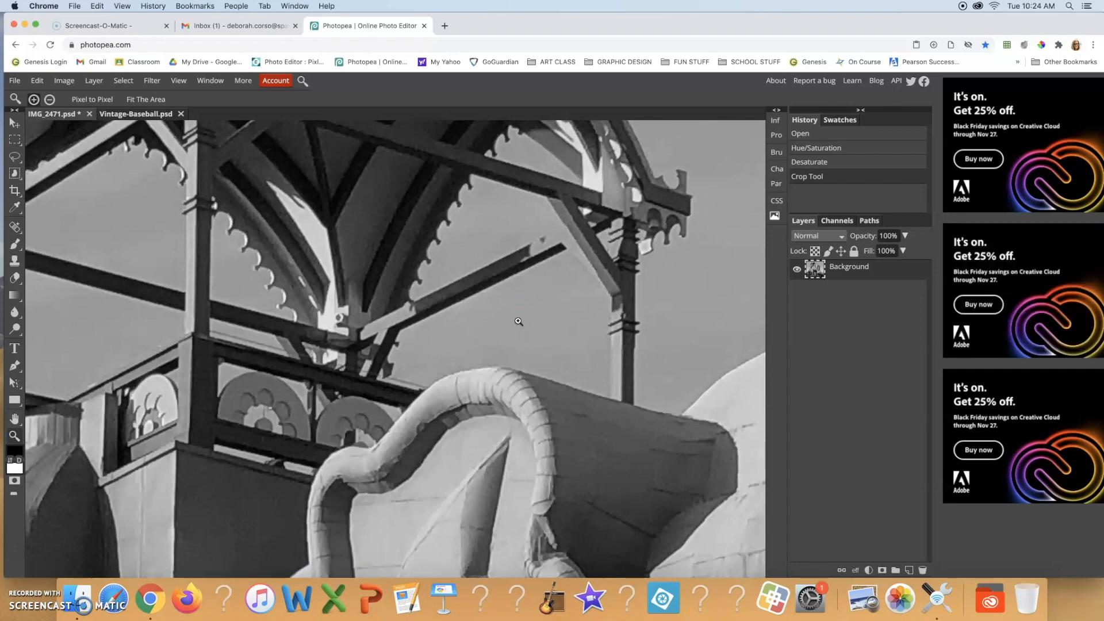
# - Zoom the elephant photo out and in, fit it to the work area, and review the available zoom commands
pyautogui.press('super+minus')
pyautogui.press('super+minus')
pyautogui.press('super+minus')
pyautogui.press('super+minus')
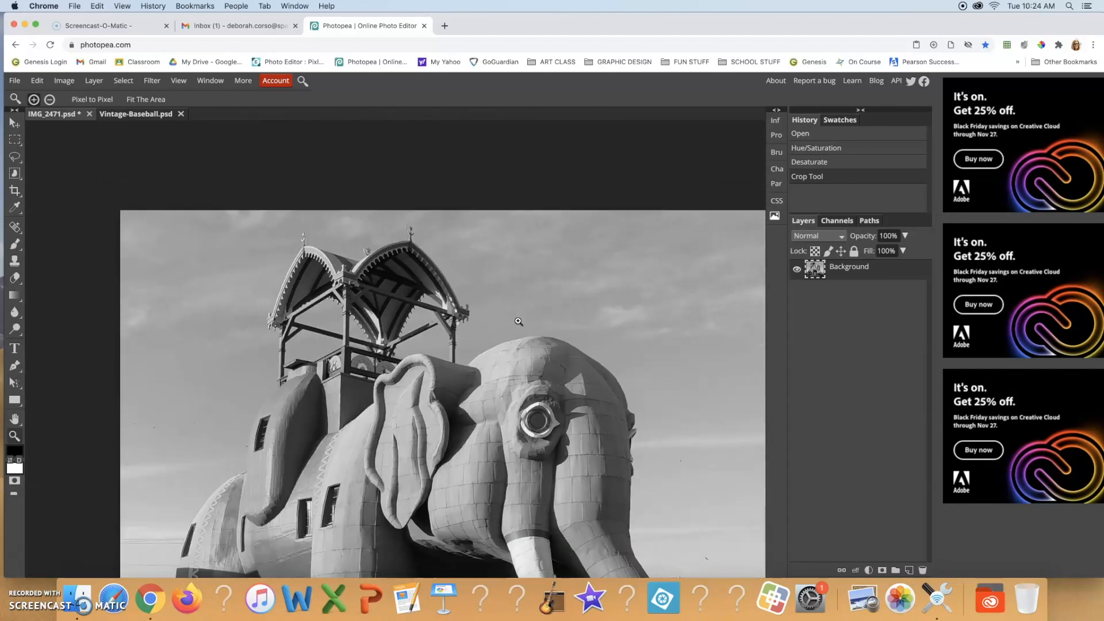
pyautogui.click(518, 321)
pyautogui.click(518, 321)
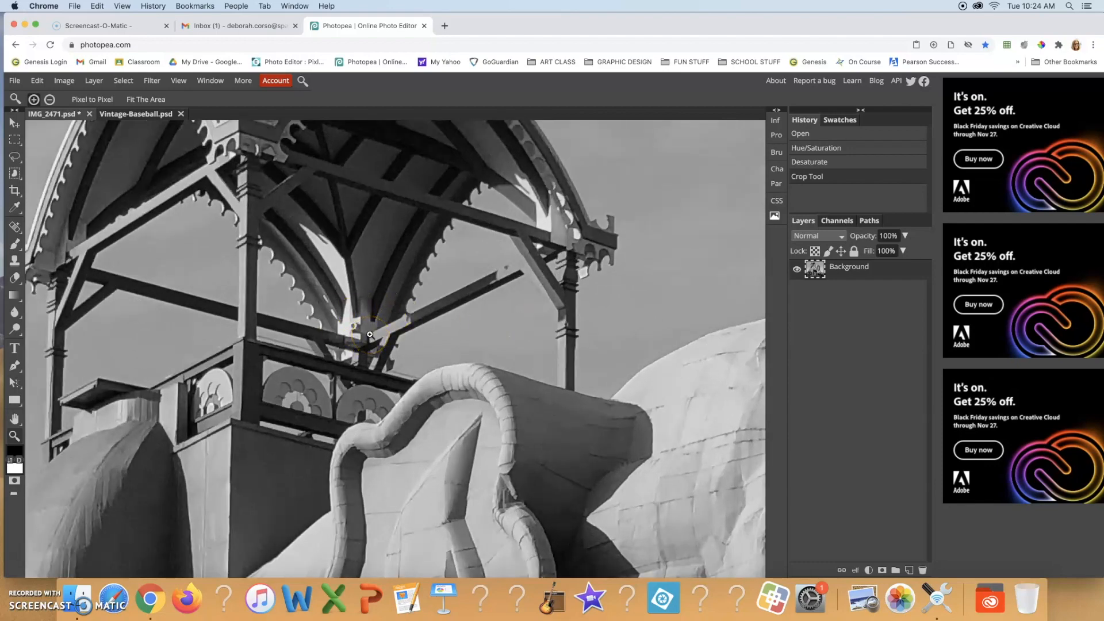
pyautogui.press('super+0')
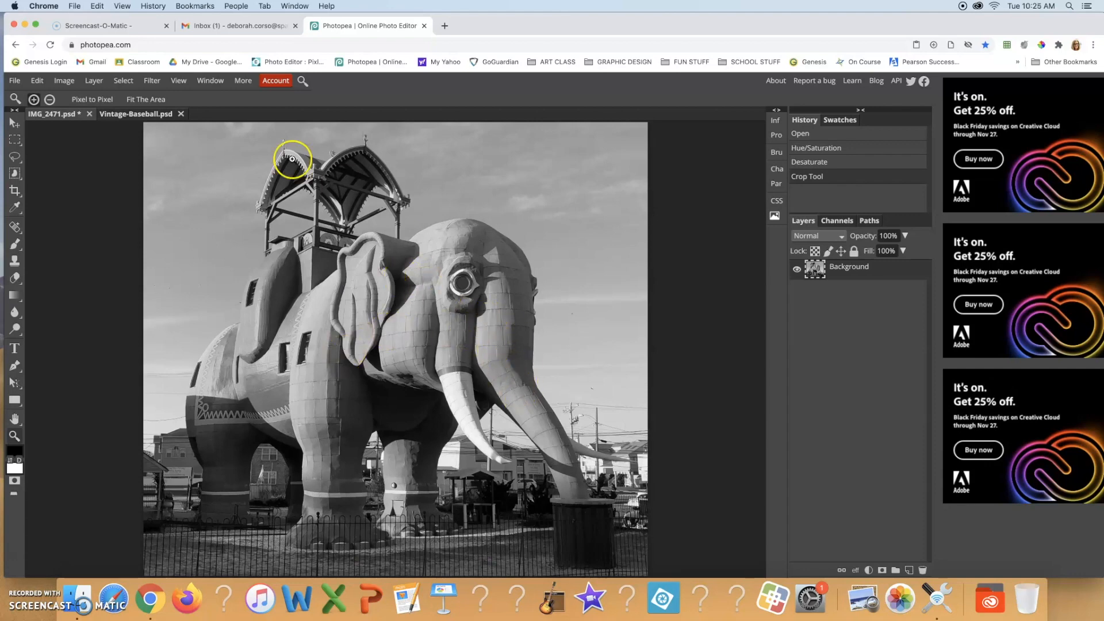
pyautogui.click(181, 83)
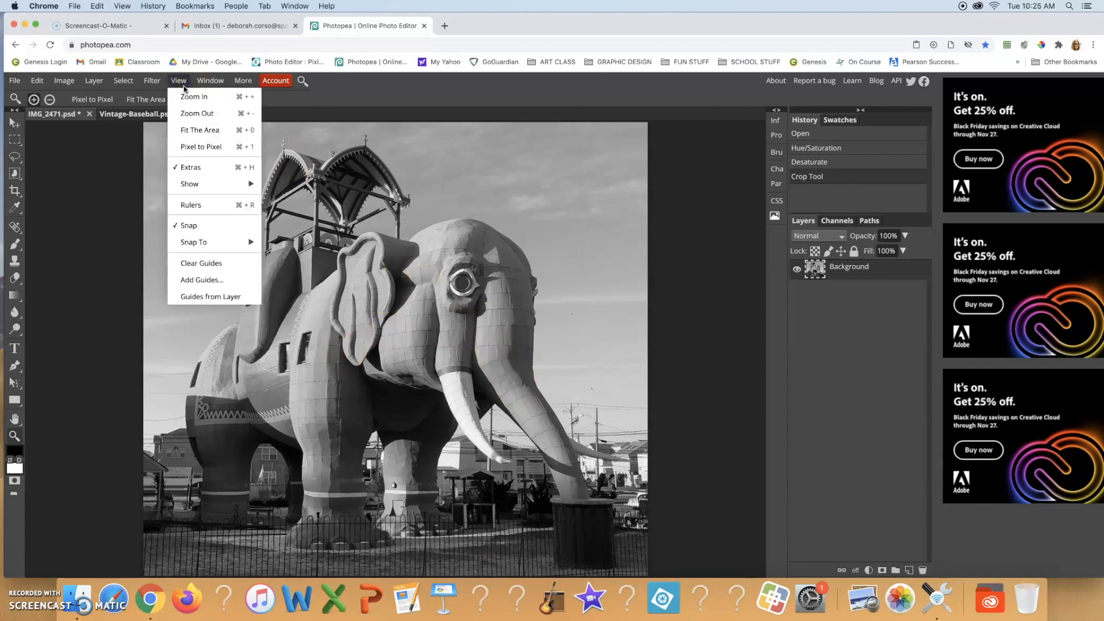
pyautogui.click(193, 102)
pyautogui.click(196, 117)
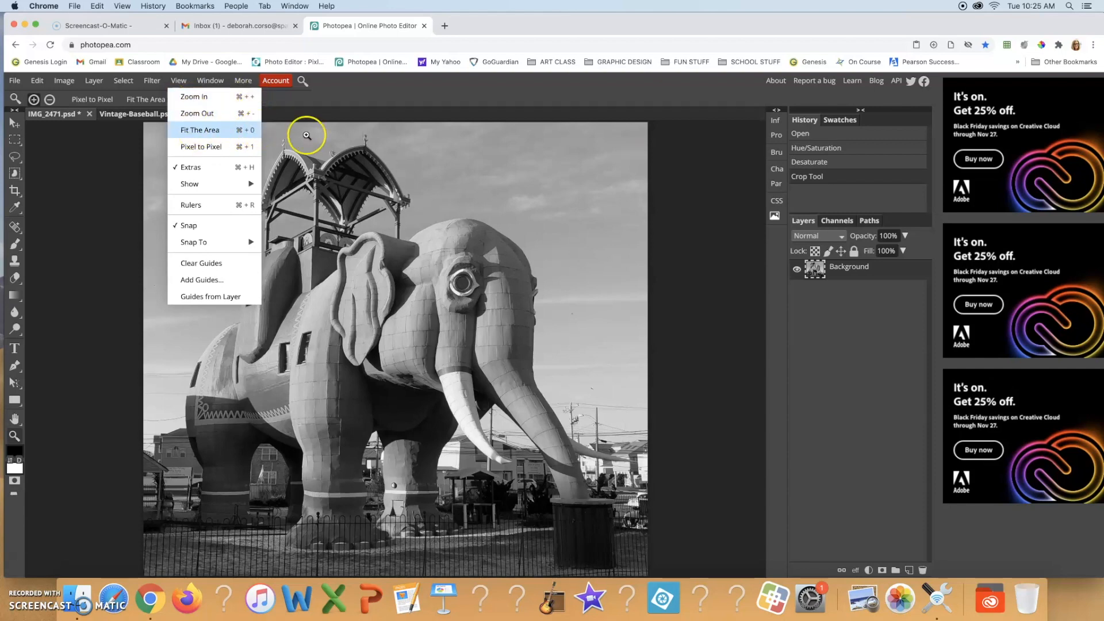
pyautogui.click(680, 224)
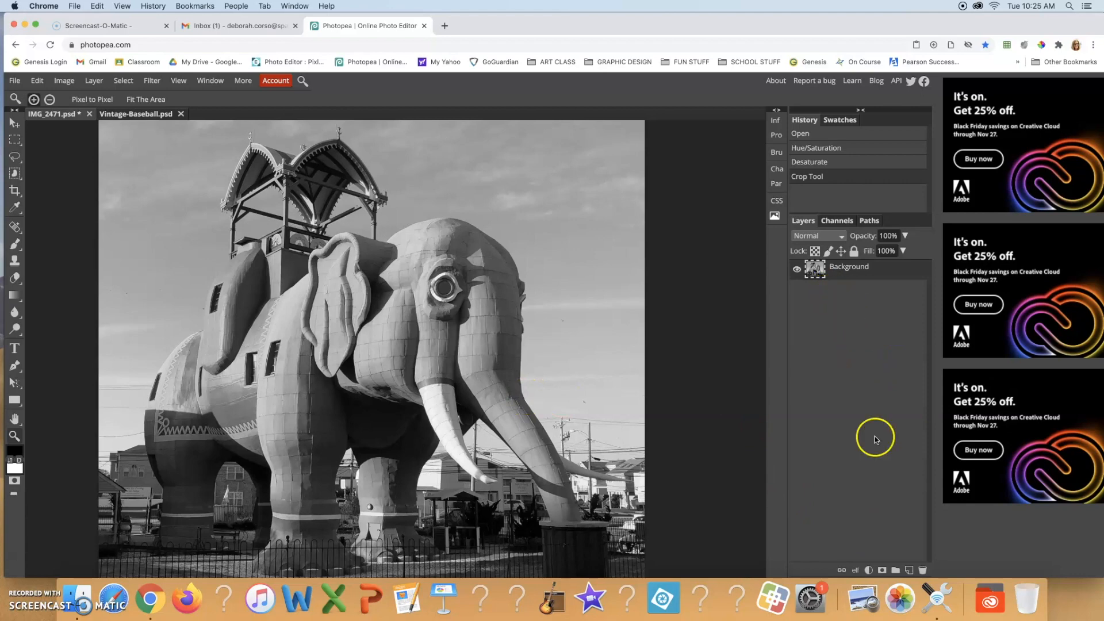
# - Create a new layer above the Background and name it "gold trim"
pyautogui.click(909, 570)
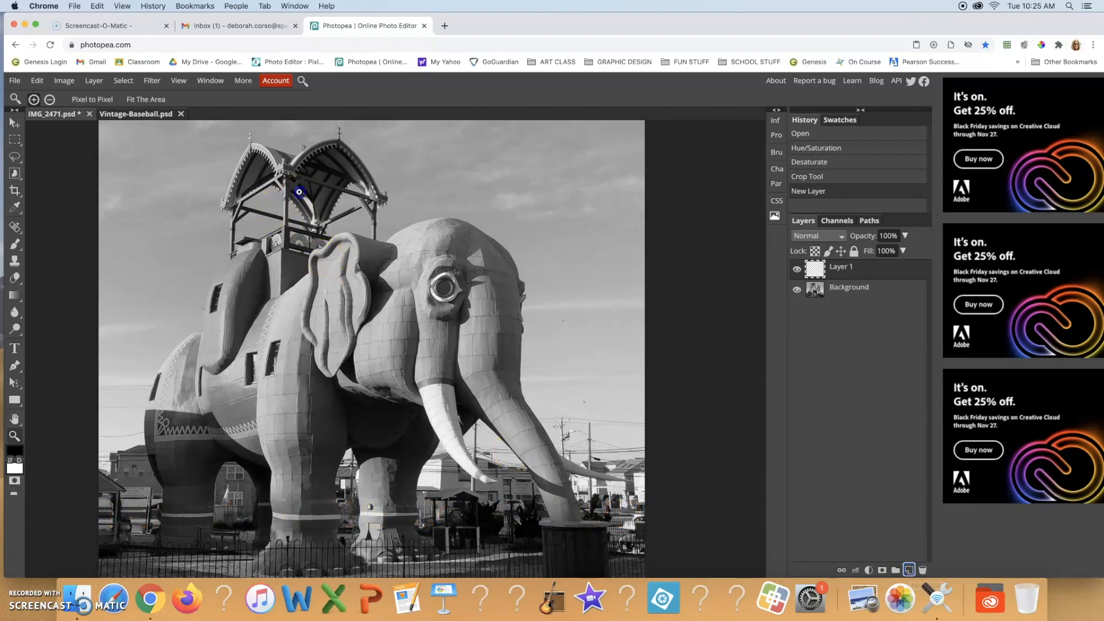
pyautogui.scroll(5, 299, 191)
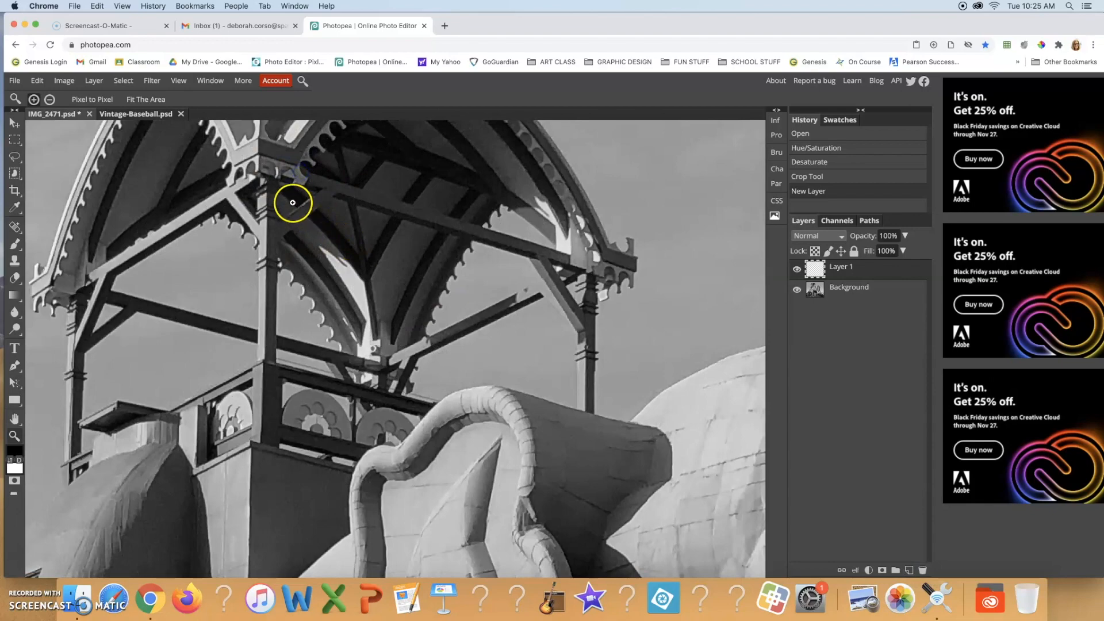
pyautogui.scroll(-3, 293, 202)
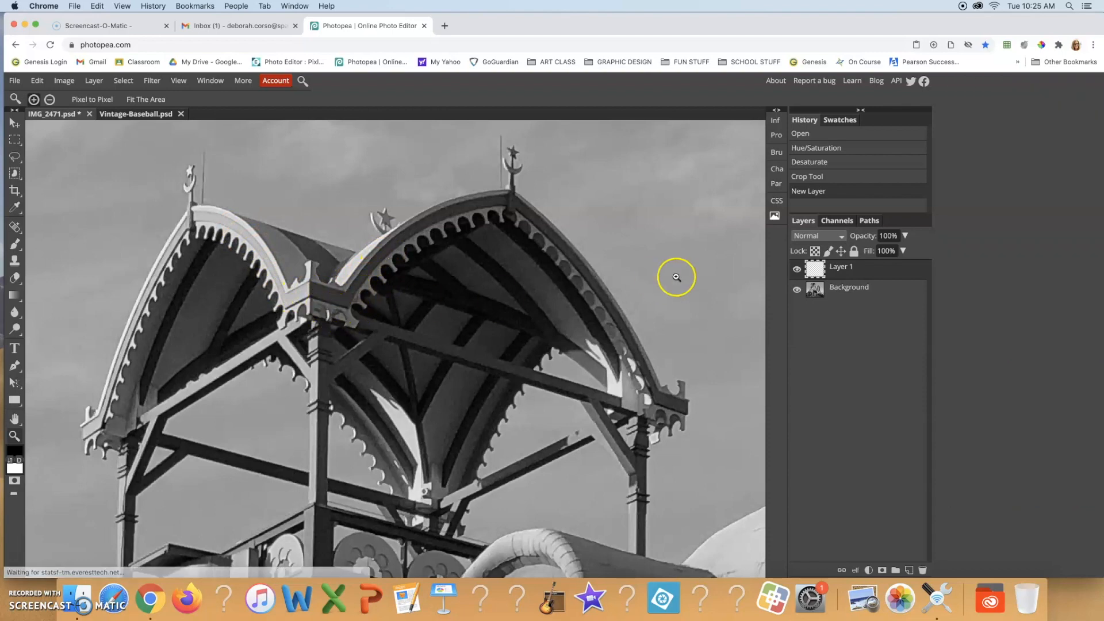
pyautogui.doubleClick(840, 268)
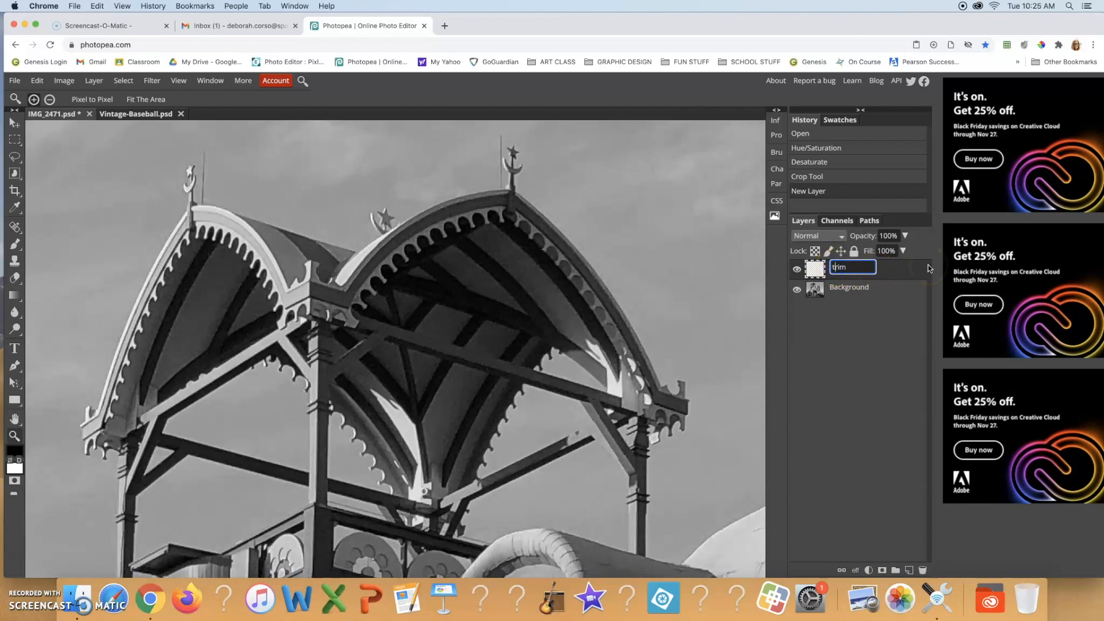
pyautogui.write('gold')
pyautogui.press('Return')
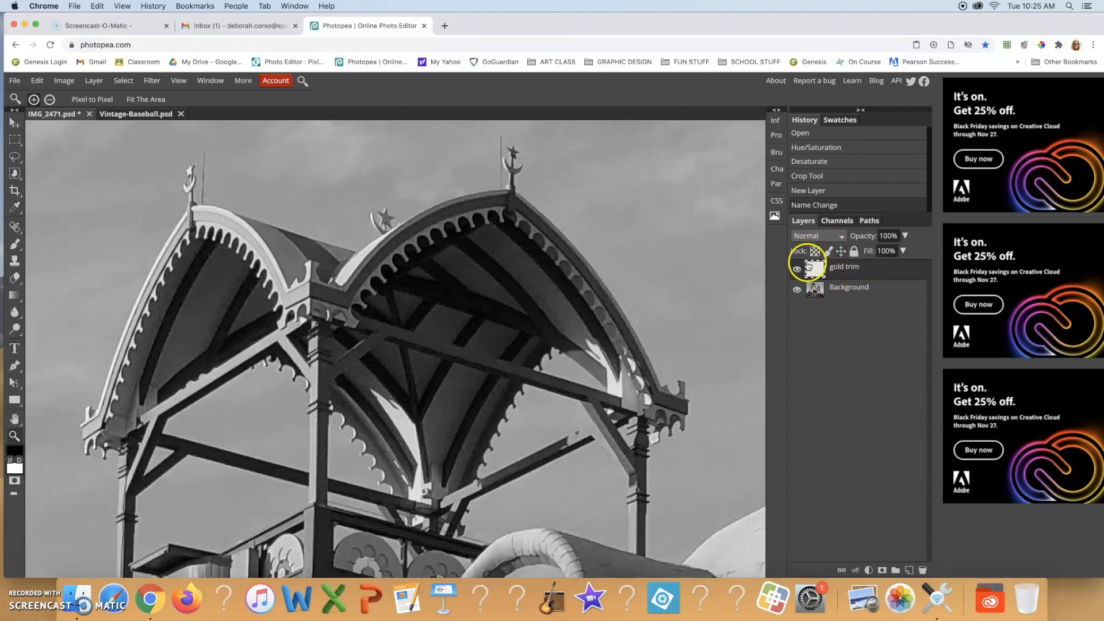
# - Set the foreground colour to gold, hex ffc300
pyautogui.scroll(-1, 185, 354)
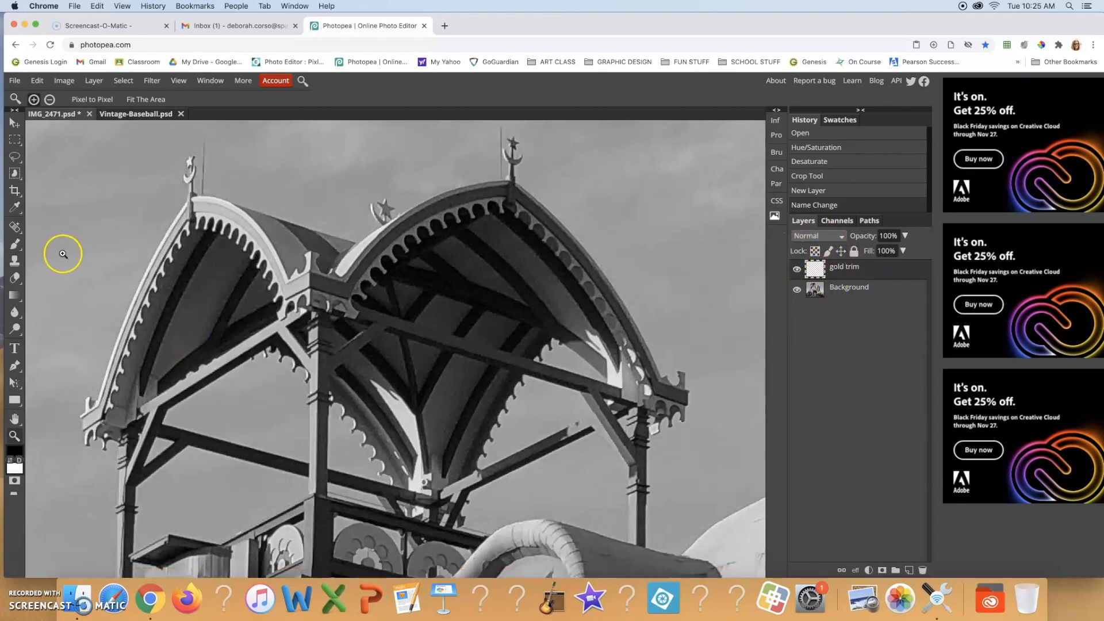
pyautogui.click(15, 453)
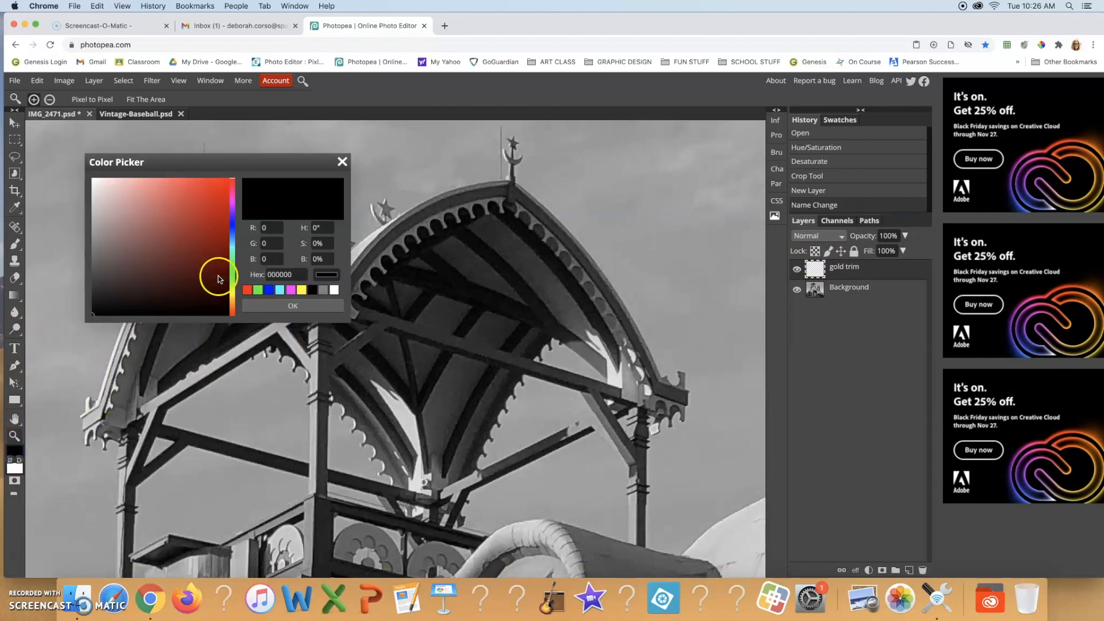
pyautogui.moveTo(232, 286); pyautogui.dragTo(232, 301)
pyautogui.moveTo(227, 183); pyautogui.dragTo(233, 172)
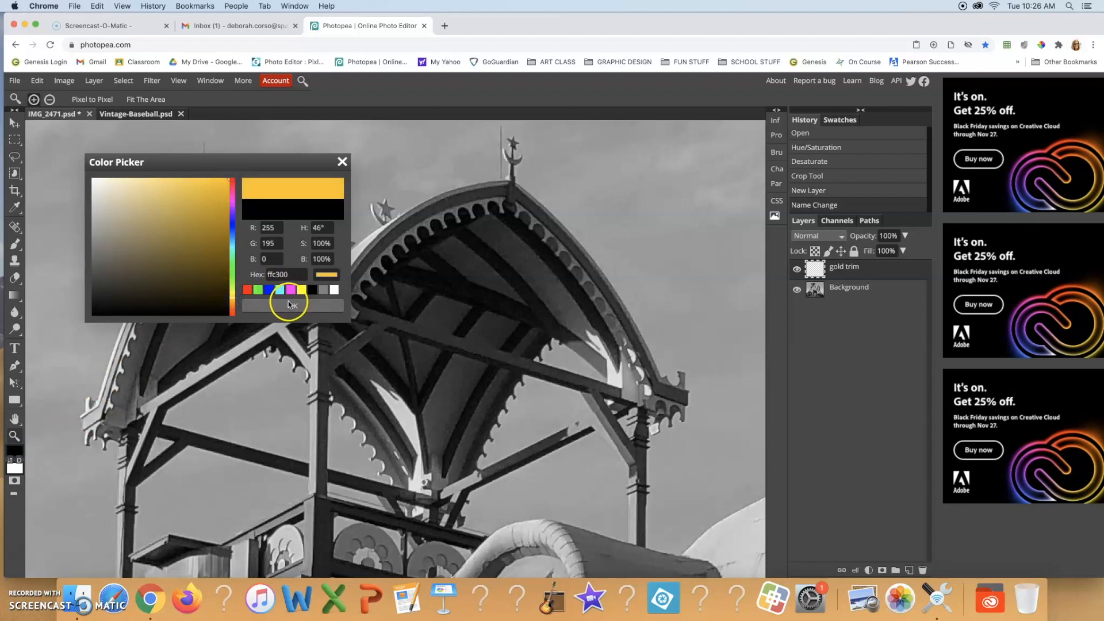
pyautogui.click(291, 300)
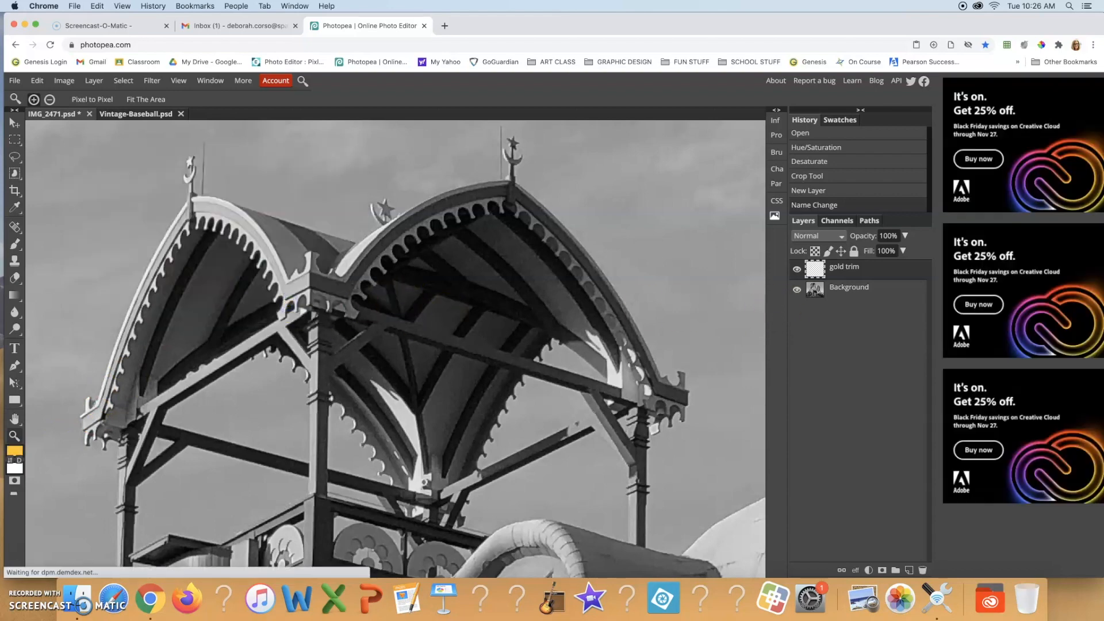
# - Set up the Brush tool with a round tip at 35 px size and 100% hardness
pyautogui.click(15, 245)
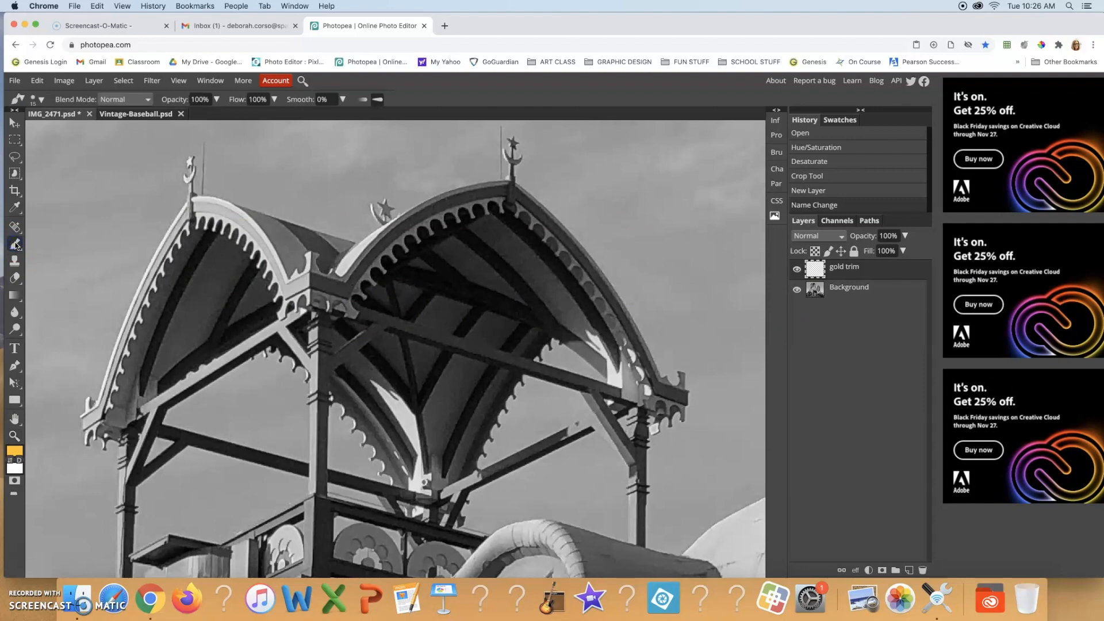
pyautogui.click(41, 103)
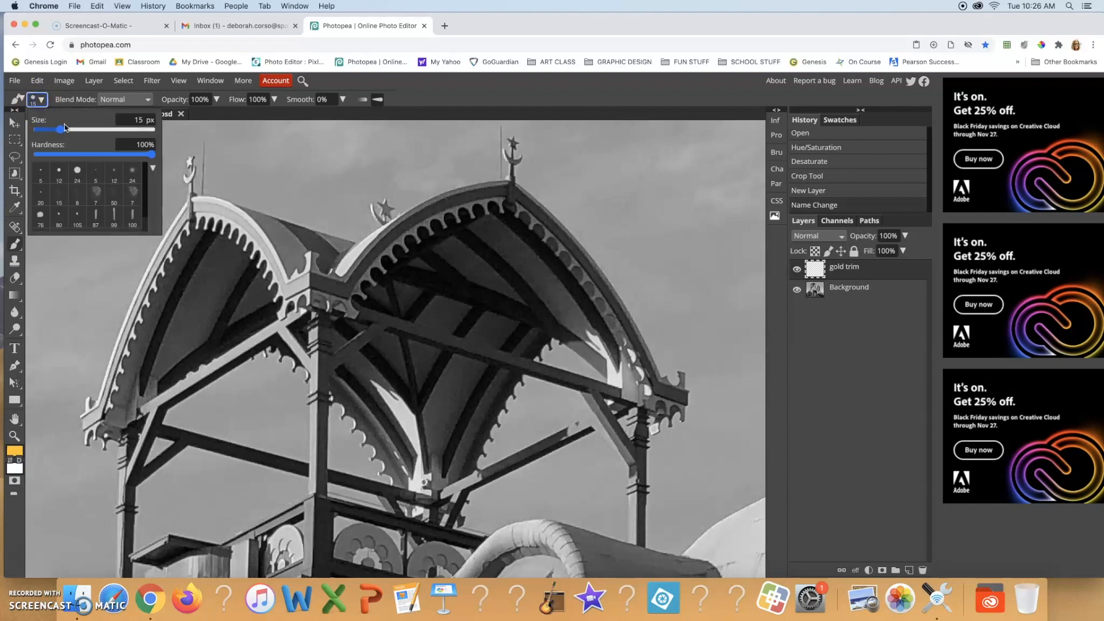
pyautogui.click(146, 220)
pyautogui.click(146, 175)
pyautogui.click(77, 169)
pyautogui.moveTo(64, 130)
pyautogui.mouseDown()
pyautogui.moveTo(84, 131)
pyautogui.moveTo(68, 131)
pyautogui.mouseUp()
pyautogui.click(147, 157)
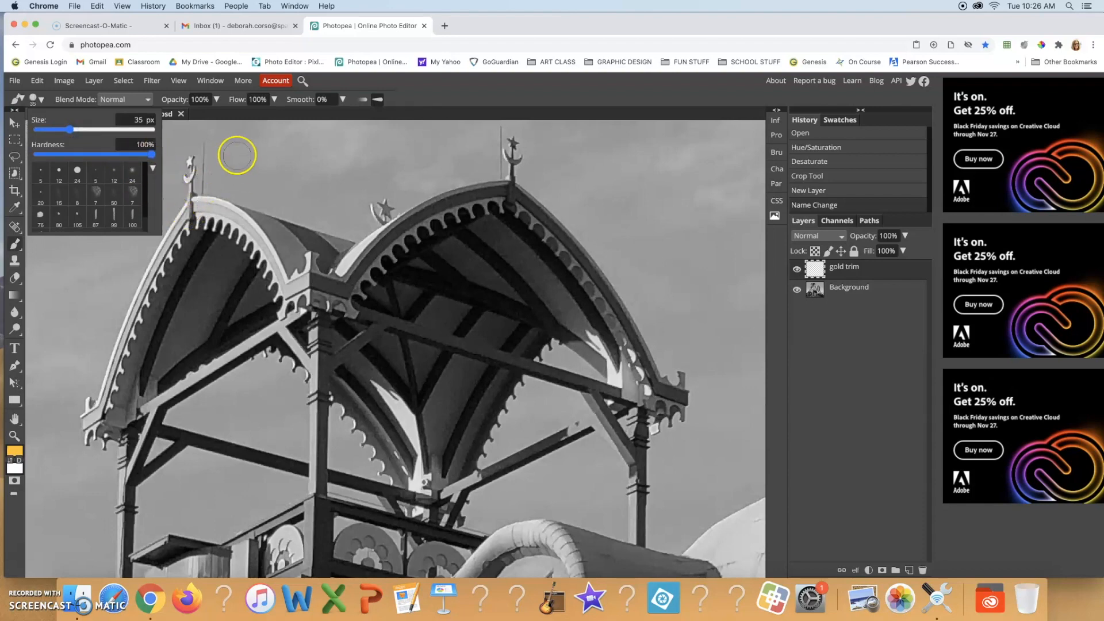
# - Paint a rough patch of gold over the left arch's peak and roof, and reduce the brush size
pyautogui.moveTo(289, 168)
pyautogui.mouseDown()
pyautogui.moveTo(326, 182)
pyautogui.moveTo(284, 177)
pyautogui.moveTo(295, 218)
pyautogui.moveTo(324, 240)
pyautogui.moveTo(285, 249)
pyautogui.moveTo(232, 215)
pyautogui.moveTo(179, 225)
pyautogui.moveTo(272, 202)
pyautogui.moveTo(263, 187)
pyautogui.moveTo(214, 172)
pyautogui.moveTo(141, 187)
pyautogui.mouseUp()
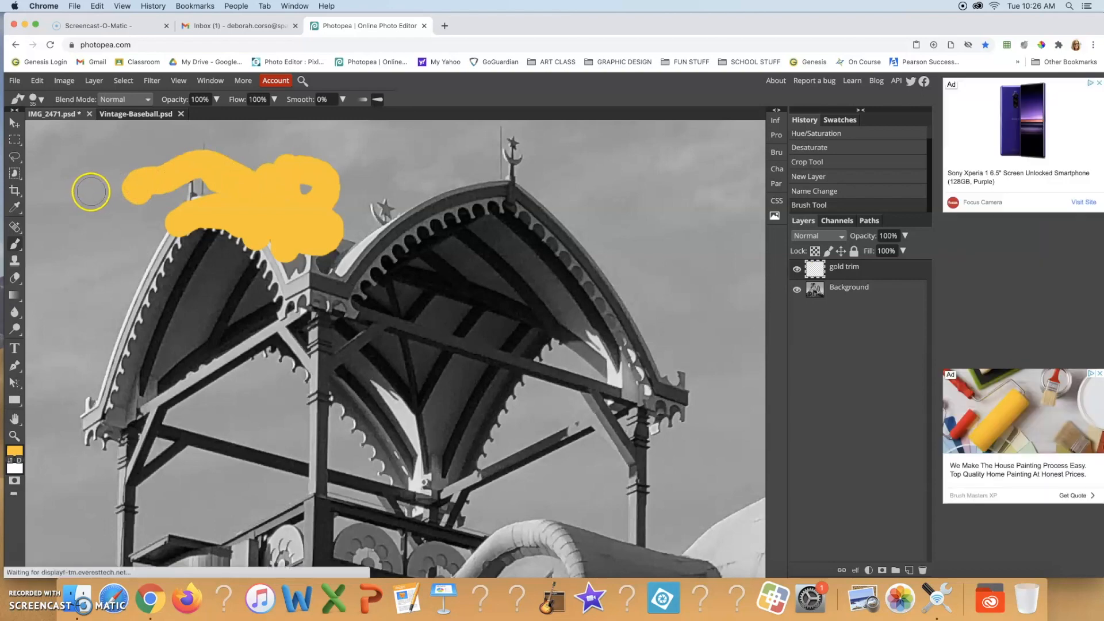
pyautogui.press('[')
pyautogui.press('[')
pyautogui.press('[')
pyautogui.press('[')
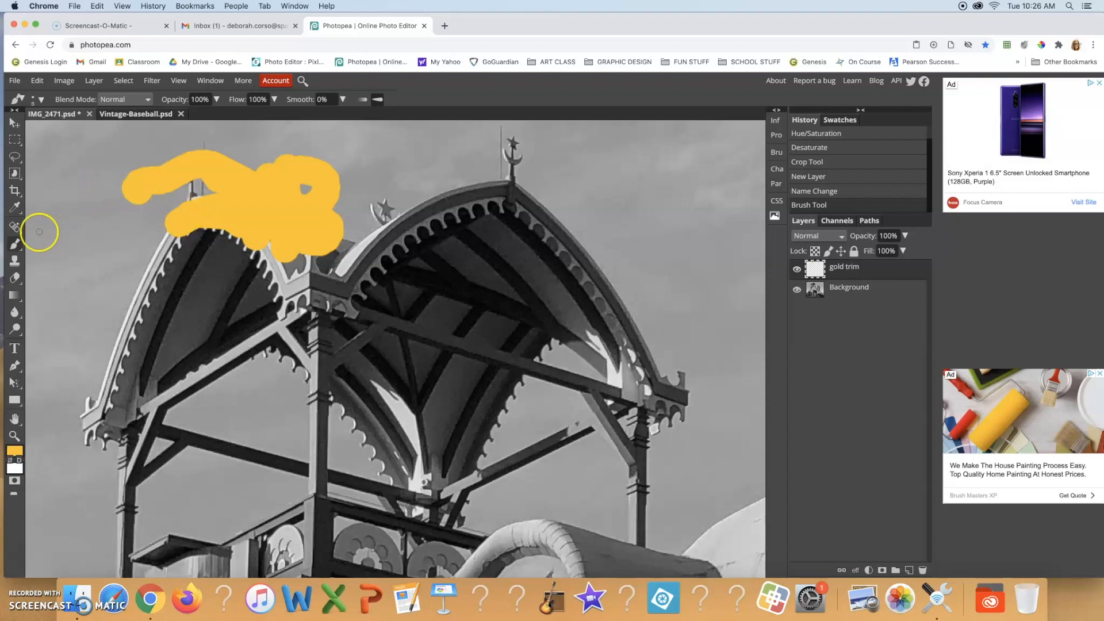
# - Erase the strand of gold paint that spills into the sky around the left arch's finial
pyautogui.click(16, 279)
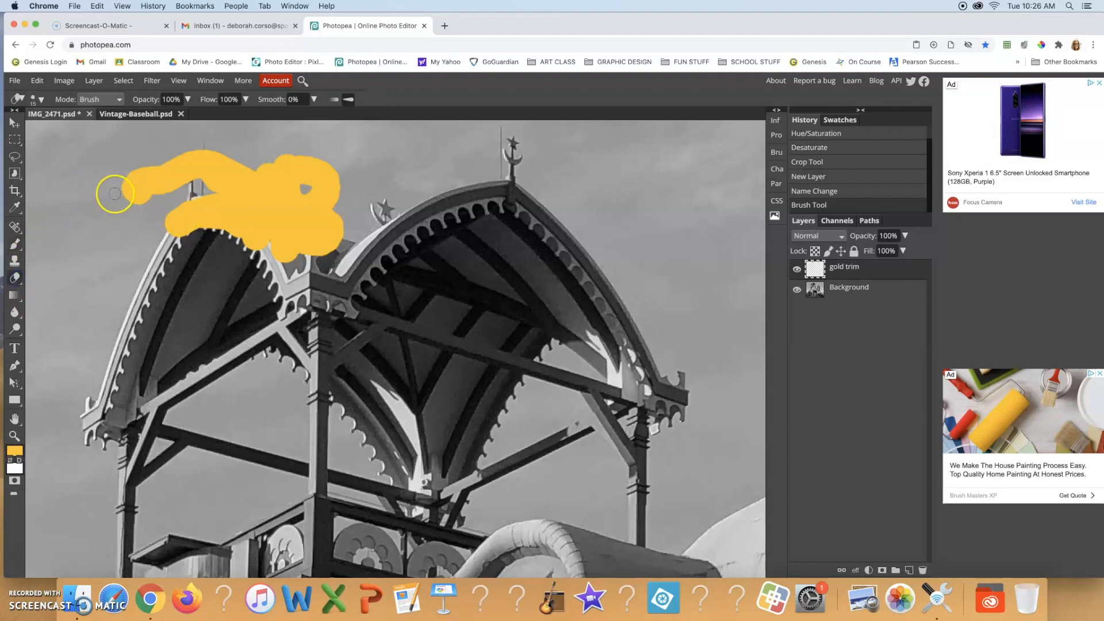
pyautogui.moveTo(114, 194)
pyautogui.mouseDown()
pyautogui.moveTo(148, 163)
pyautogui.moveTo(133, 198)
pyautogui.moveTo(149, 160)
pyautogui.moveTo(125, 195)
pyautogui.moveTo(136, 163)
pyautogui.moveTo(119, 185)
pyautogui.moveTo(163, 159)
pyautogui.moveTo(149, 189)
pyautogui.moveTo(192, 142)
pyautogui.moveTo(154, 191)
pyautogui.moveTo(225, 159)
pyautogui.moveTo(200, 154)
pyautogui.moveTo(205, 178)
pyautogui.moveTo(229, 178)
pyautogui.mouseUp()
pyautogui.press('[')
pyautogui.press('[')
pyautogui.press('[')
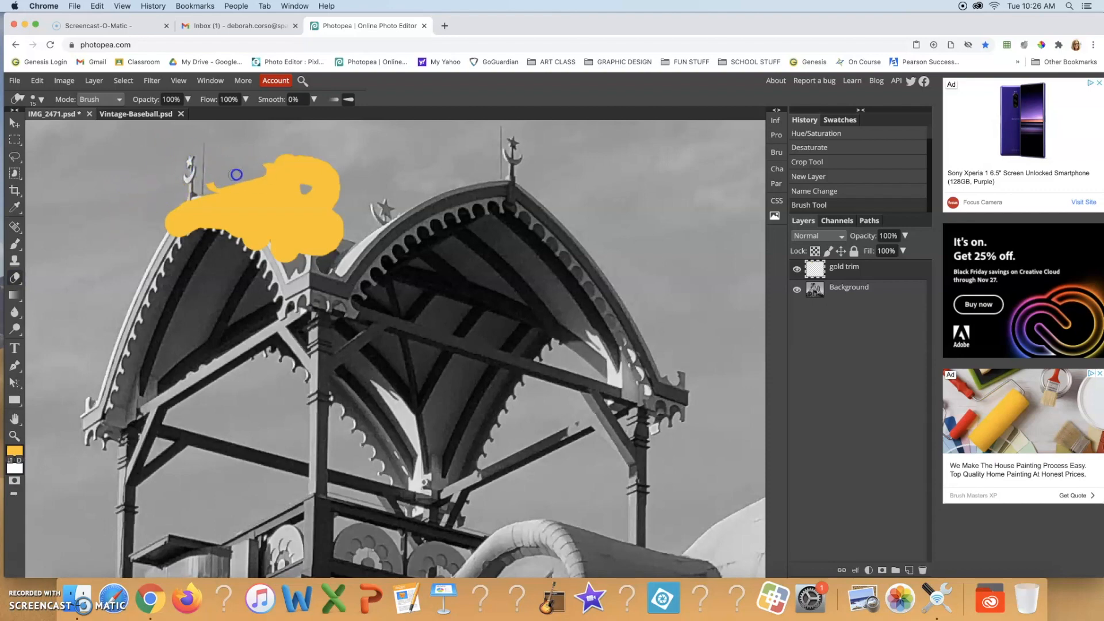
# - Erase the excess gold from the roof behind the left arch, using a hard eraser and reducing its size
pyautogui.click(37, 99)
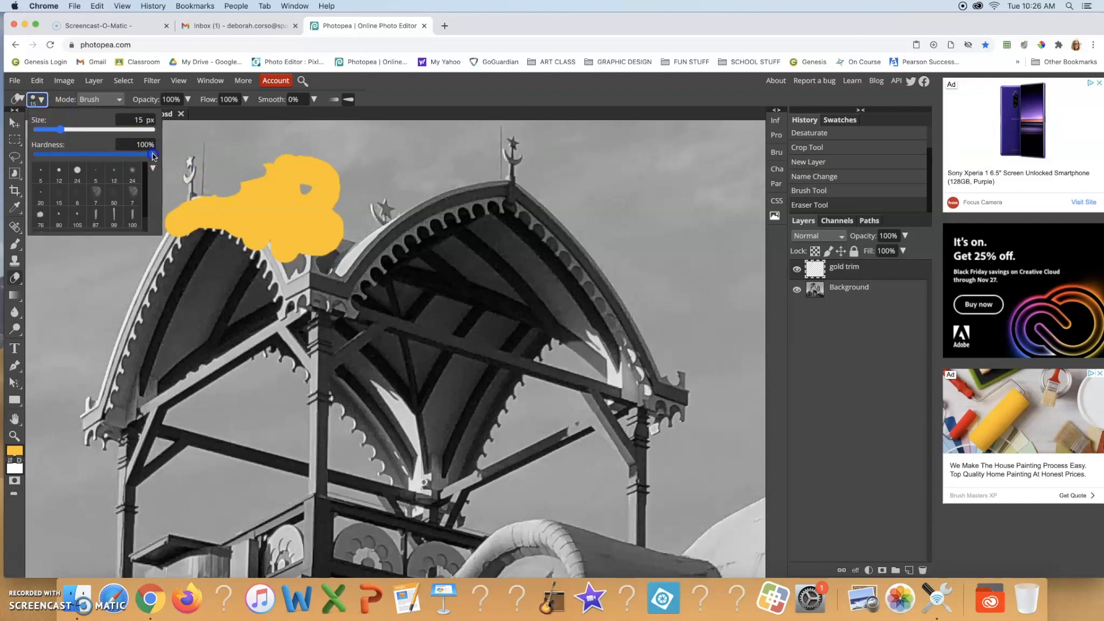
pyautogui.moveTo(210, 177)
pyautogui.mouseDown()
pyautogui.moveTo(291, 160)
pyautogui.moveTo(263, 173)
pyautogui.moveTo(283, 172)
pyautogui.moveTo(292, 188)
pyautogui.moveTo(327, 166)
pyautogui.moveTo(305, 265)
pyautogui.moveTo(286, 234)
pyautogui.mouseUp()
pyautogui.press('[')
pyautogui.press('[')
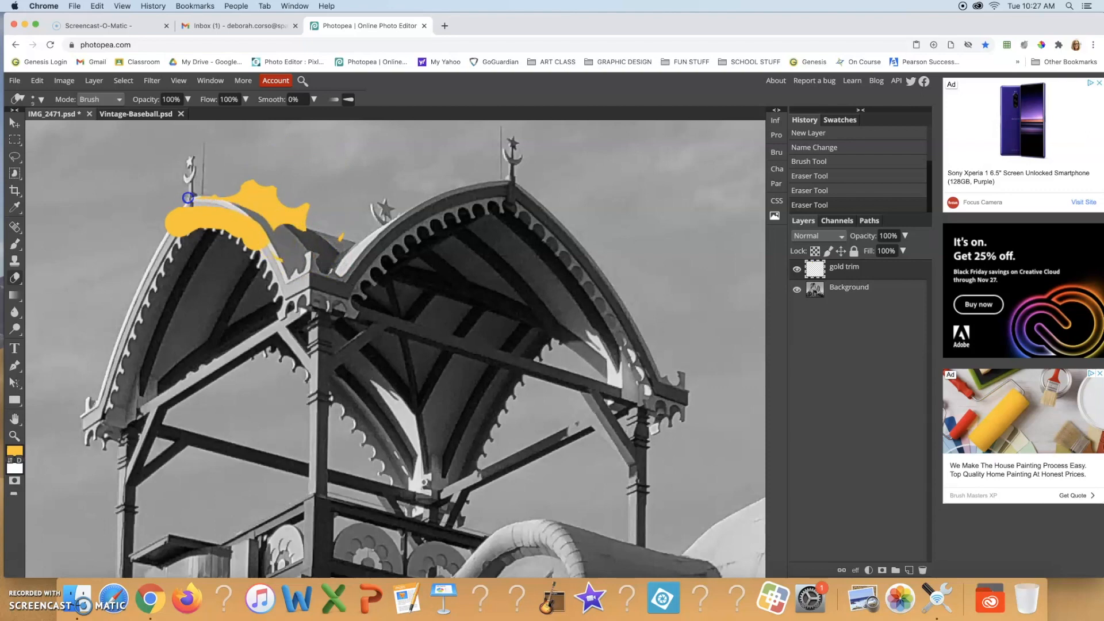
pyautogui.moveTo(230, 184)
pyautogui.mouseDown()
pyautogui.moveTo(270, 174)
pyautogui.moveTo(232, 191)
pyautogui.moveTo(280, 184)
pyautogui.moveTo(255, 189)
pyautogui.moveTo(282, 194)
pyautogui.moveTo(259, 204)
pyautogui.moveTo(294, 211)
pyautogui.mouseUp()
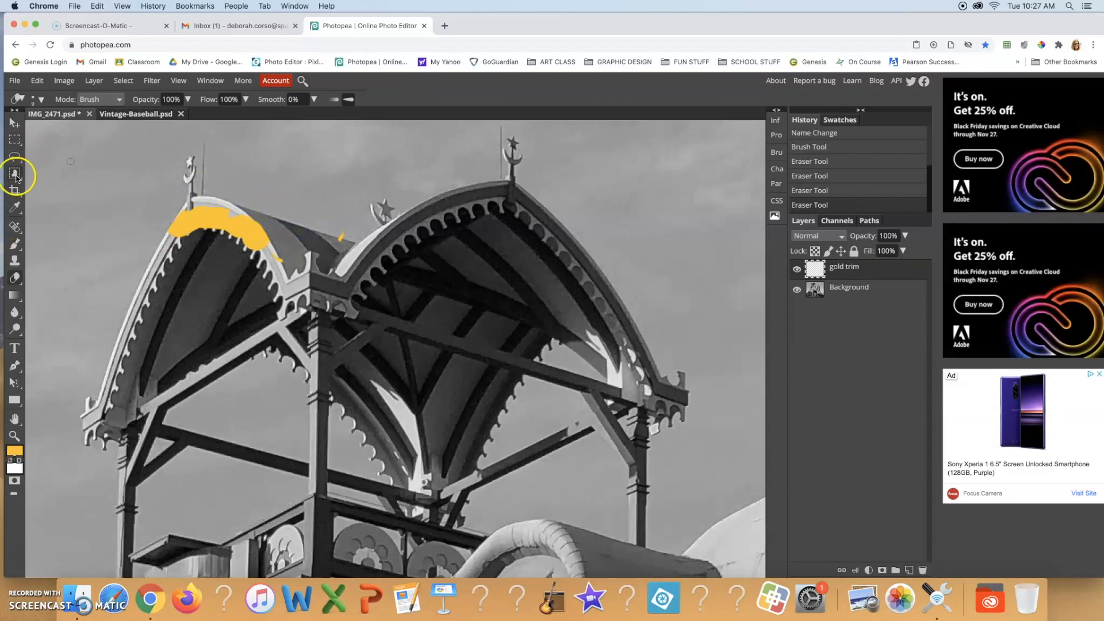
# - Paint the left arch's scalloped trim gold and erase the stray paint beside its corner post
pyautogui.click(14, 436)
pyautogui.click(223, 221)
pyautogui.click(225, 220)
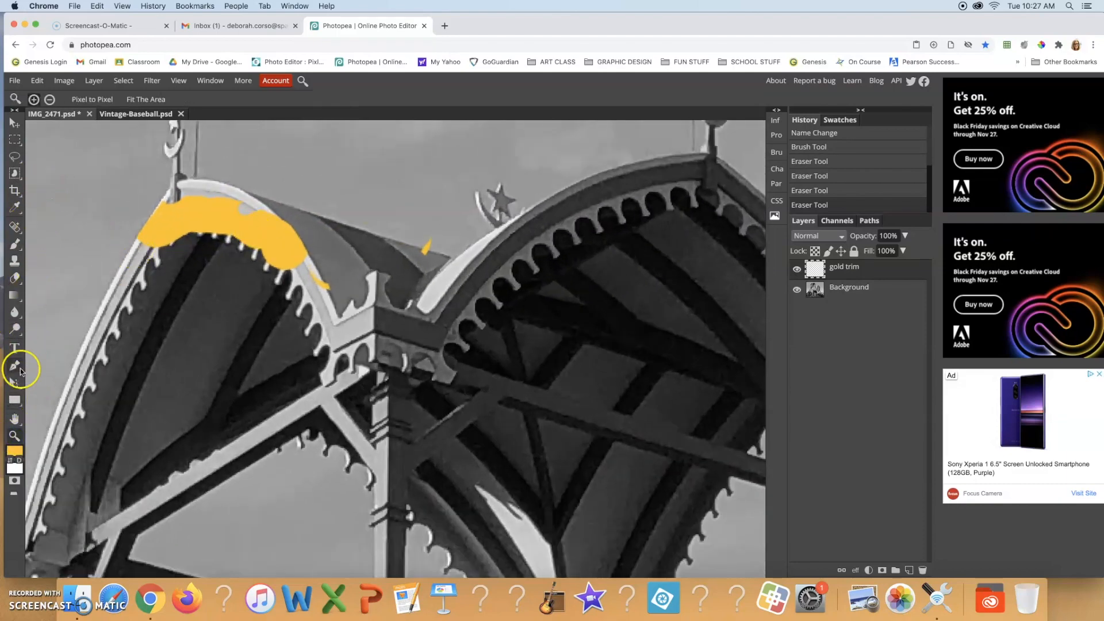
pyautogui.click(15, 245)
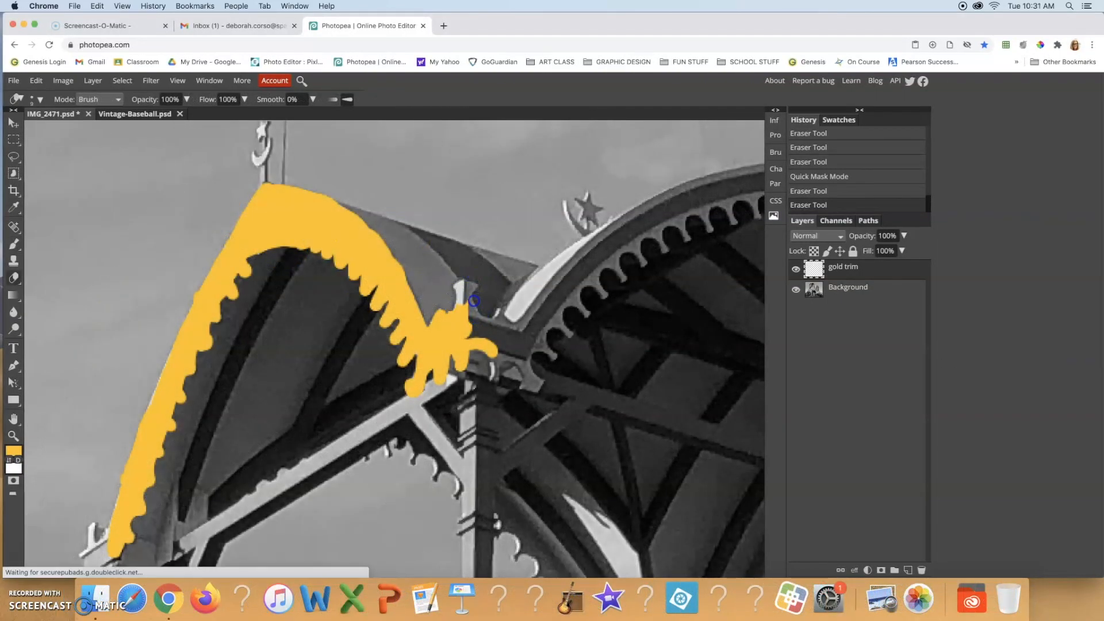
pyautogui.moveTo(470, 325)
pyautogui.mouseDown()
pyautogui.moveTo(490, 347)
pyautogui.moveTo(471, 350)
pyautogui.moveTo(493, 351)
pyautogui.mouseUp()
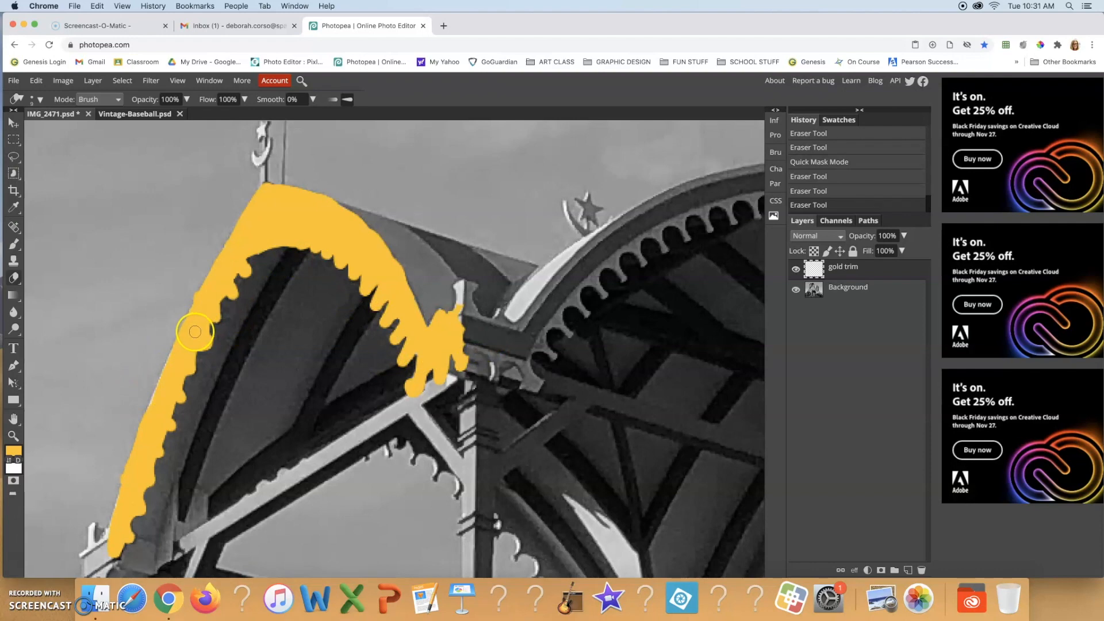
# - Touch up the left arch's outer edge with gold and paint the small corner ornament where the arches meet
pyautogui.press('b')
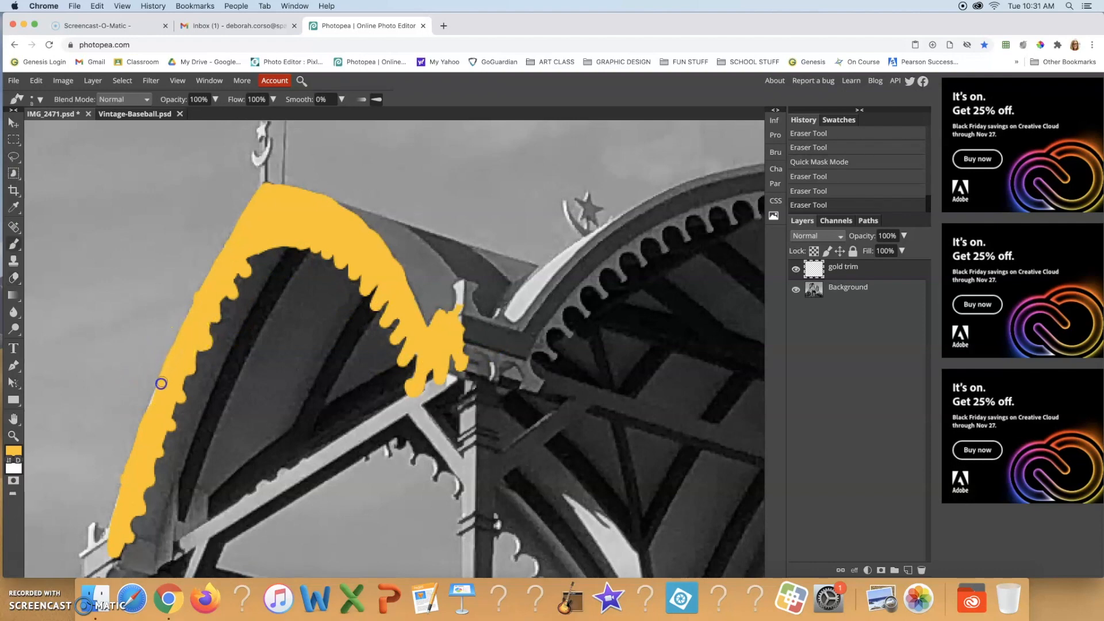
pyautogui.click(149, 412)
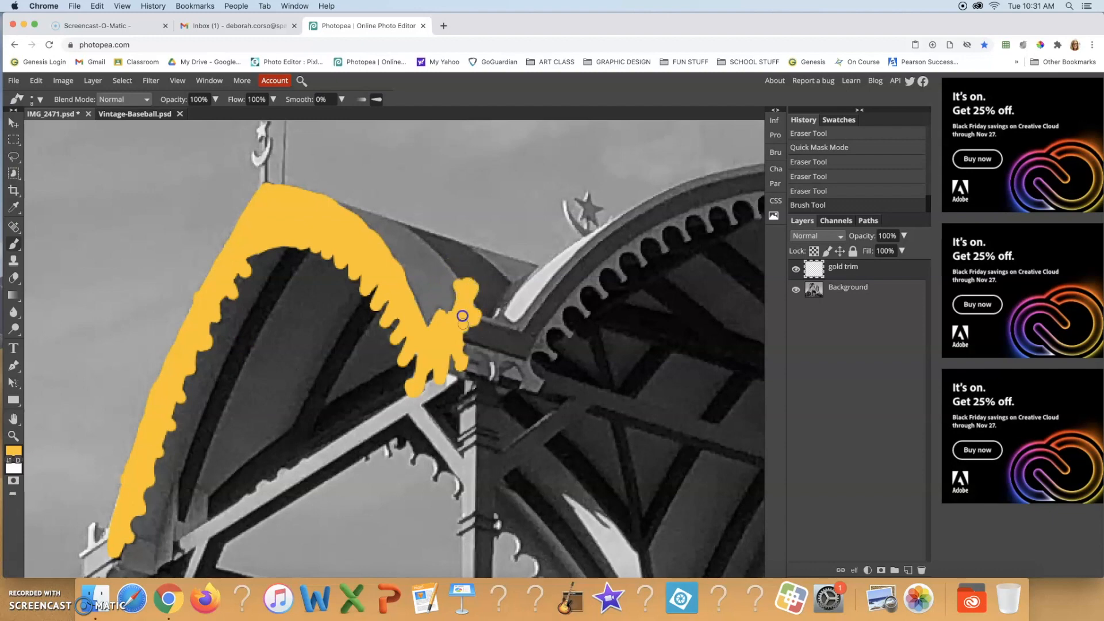
pyautogui.moveTo(420, 341); pyautogui.dragTo(419, 352)
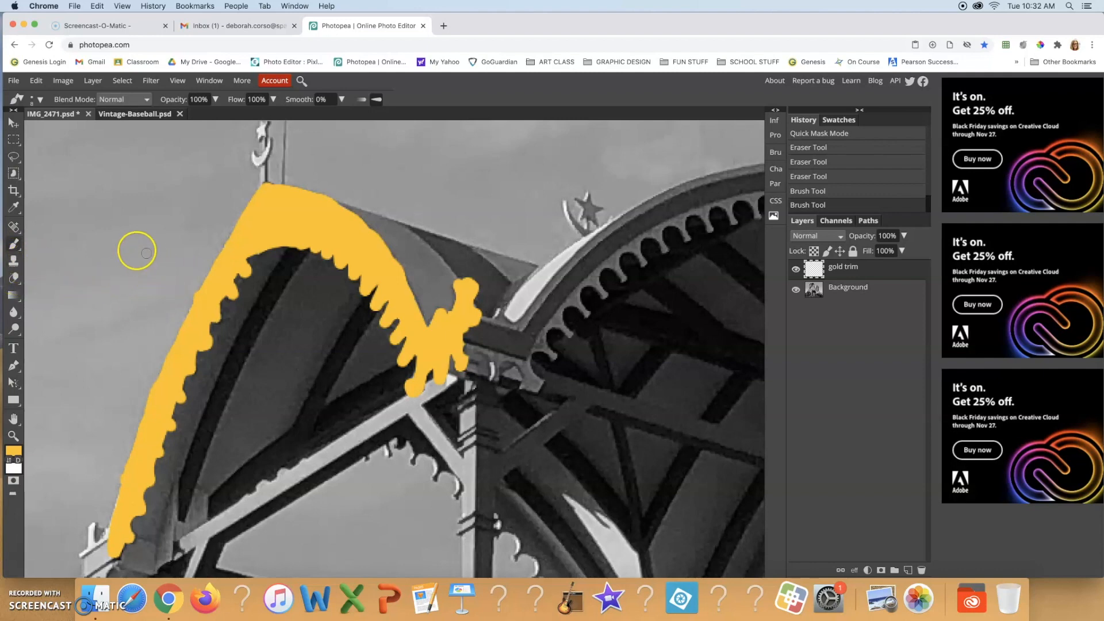
# - Clean up the right slope of the left arch's gold trim by alternately erasing and repainting its edge
pyautogui.press('e')
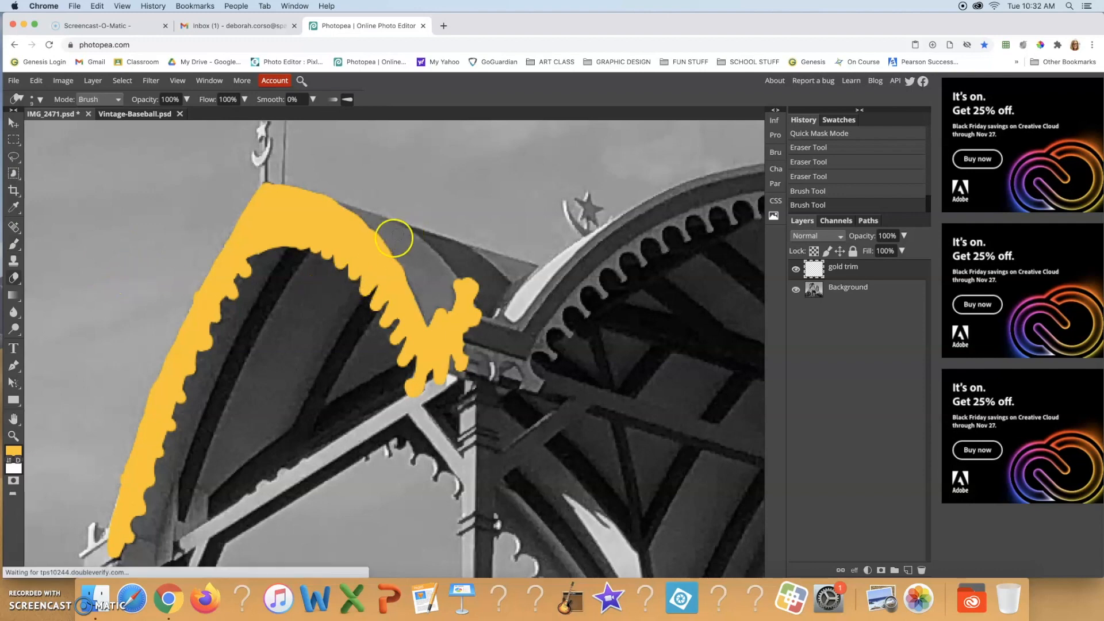
pyautogui.moveTo(374, 271)
pyautogui.mouseDown()
pyautogui.moveTo(387, 254)
pyautogui.moveTo(370, 283)
pyautogui.moveTo(399, 259)
pyautogui.moveTo(382, 275)
pyautogui.moveTo(395, 270)
pyautogui.mouseUp()
pyautogui.press('b')
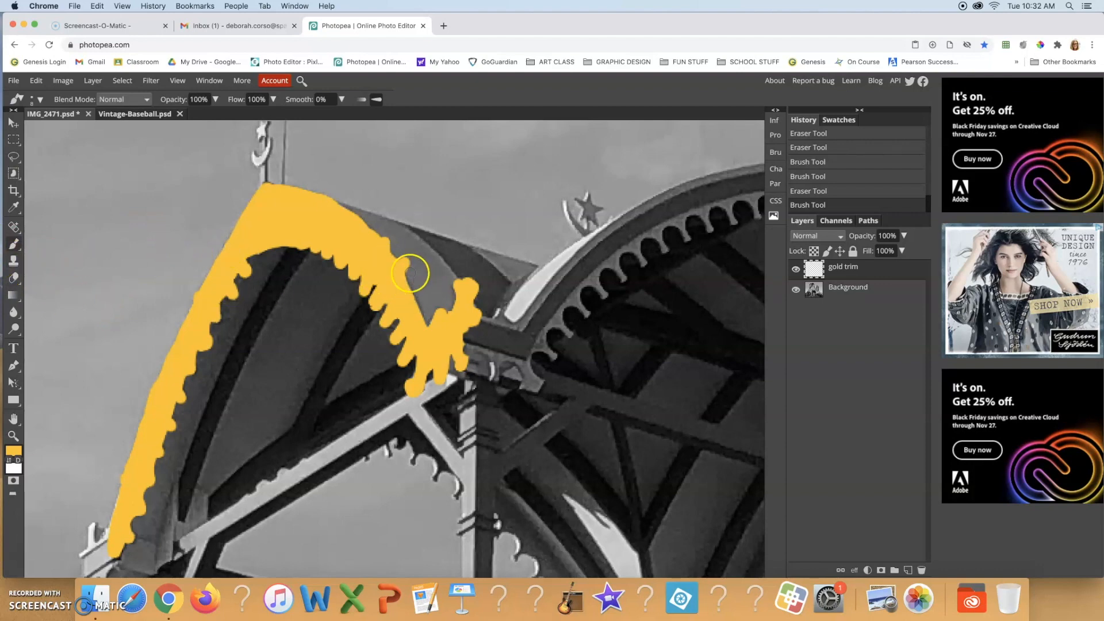
pyautogui.press('e')
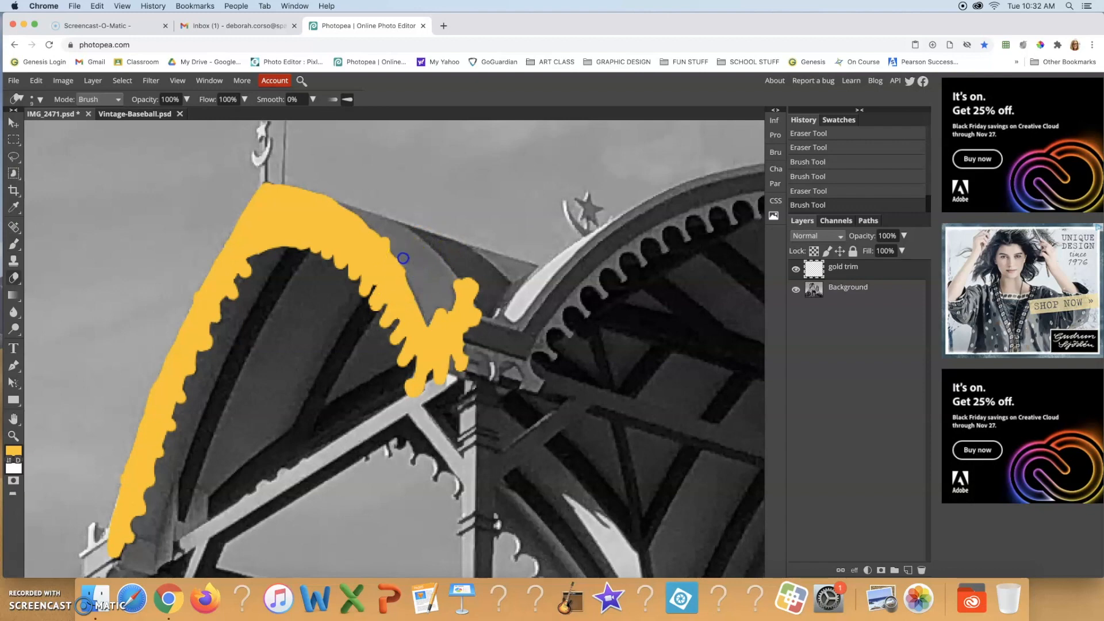
pyautogui.click(433, 283)
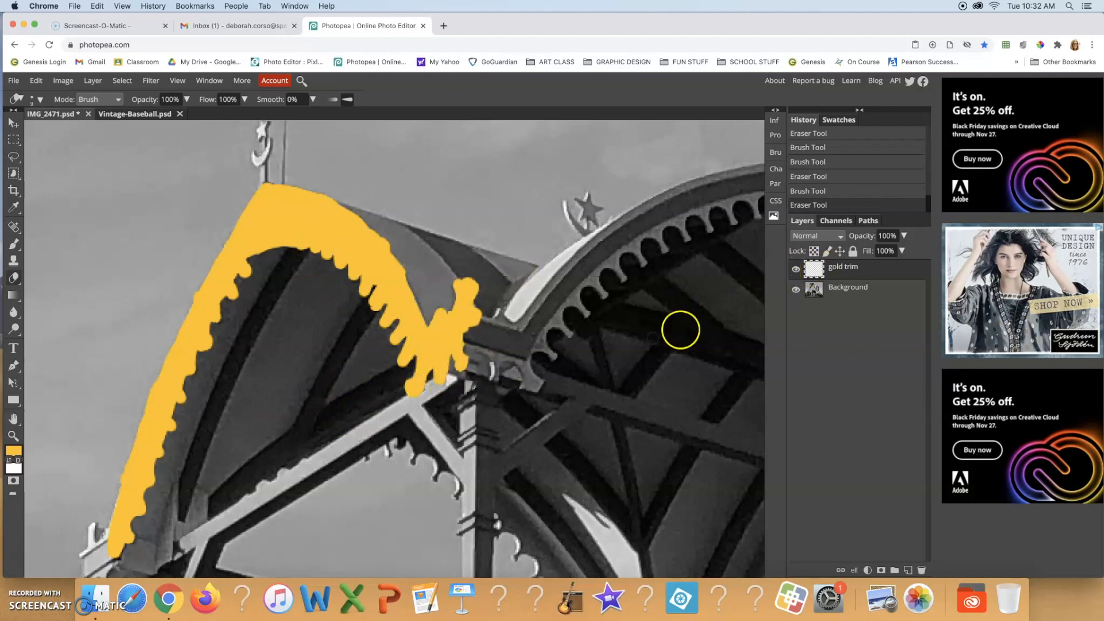
# - Try the Linear Burn and Color blend modes on the "gold trim" layer
pyautogui.click(830, 236)
pyautogui.click(827, 292)
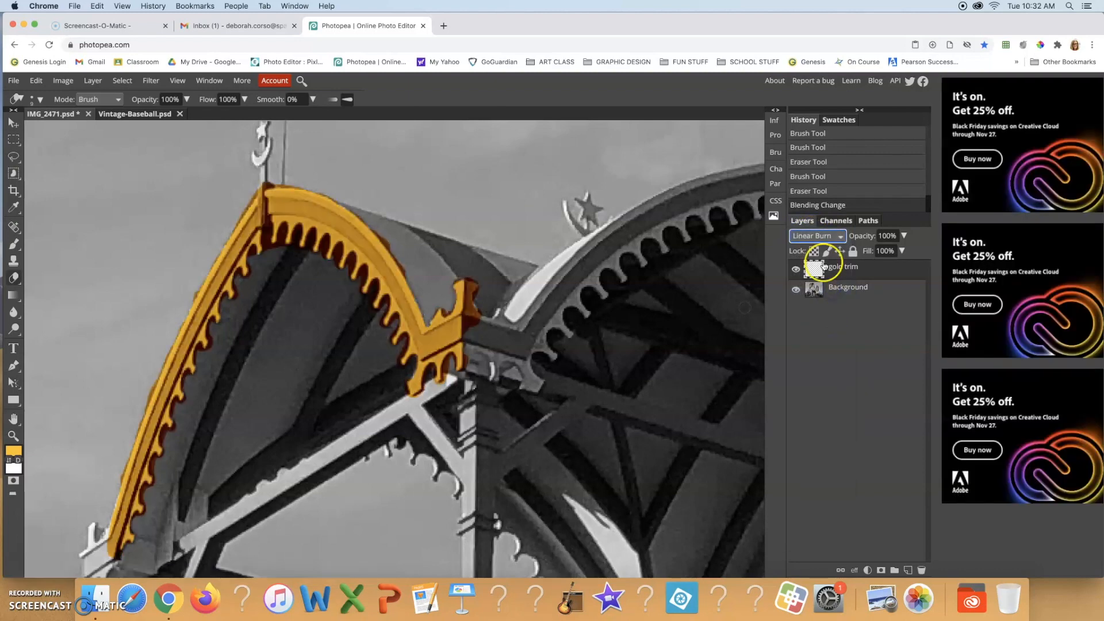
pyautogui.click(828, 236)
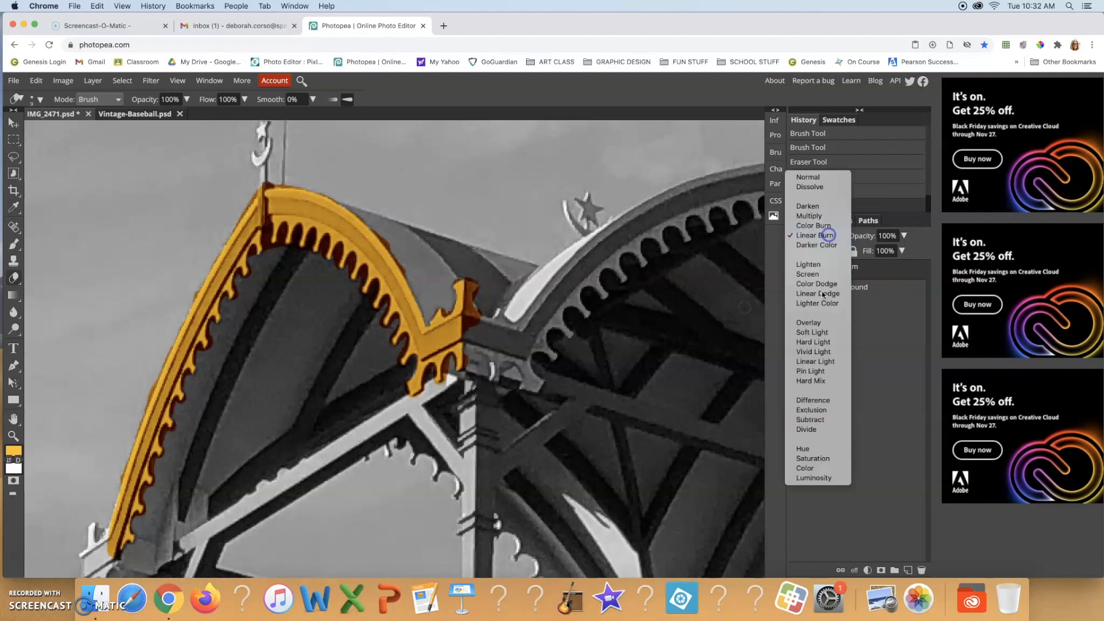
pyautogui.click(817, 467)
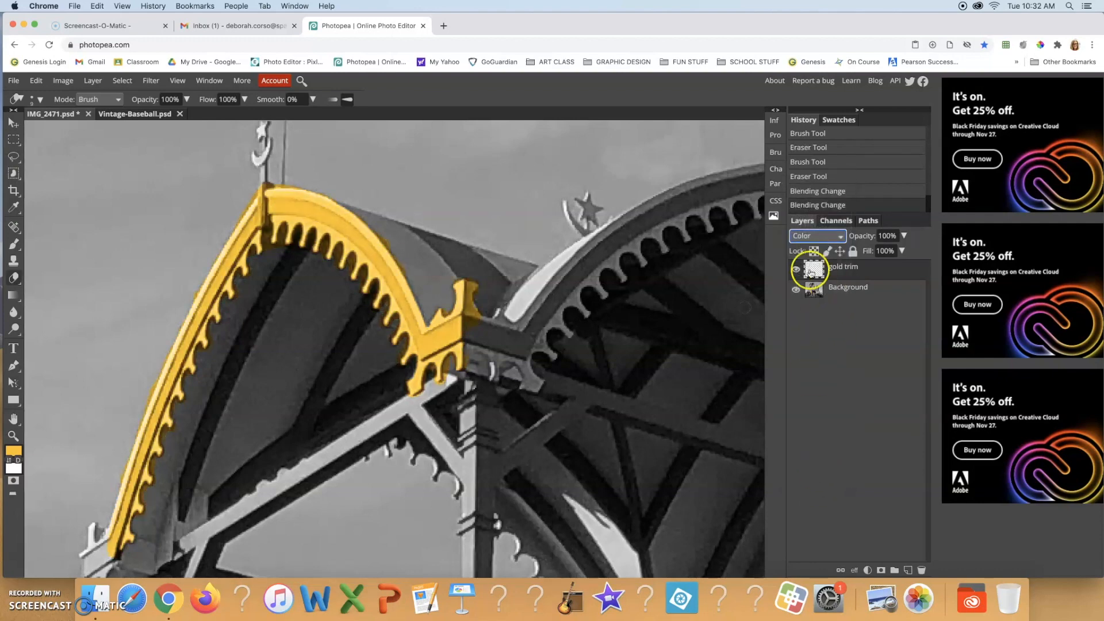
# - Try the Overlay, Soft Light and Hard Light blend modes on the "gold trim" layer
pyautogui.click(828, 238)
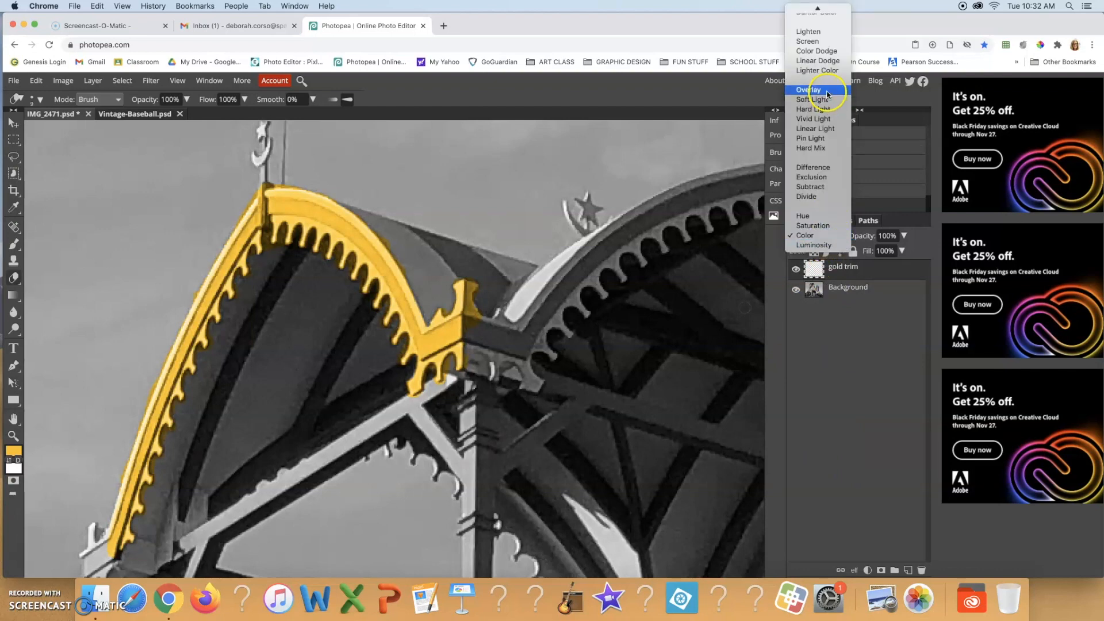
pyautogui.scroll(3, 819, 107)
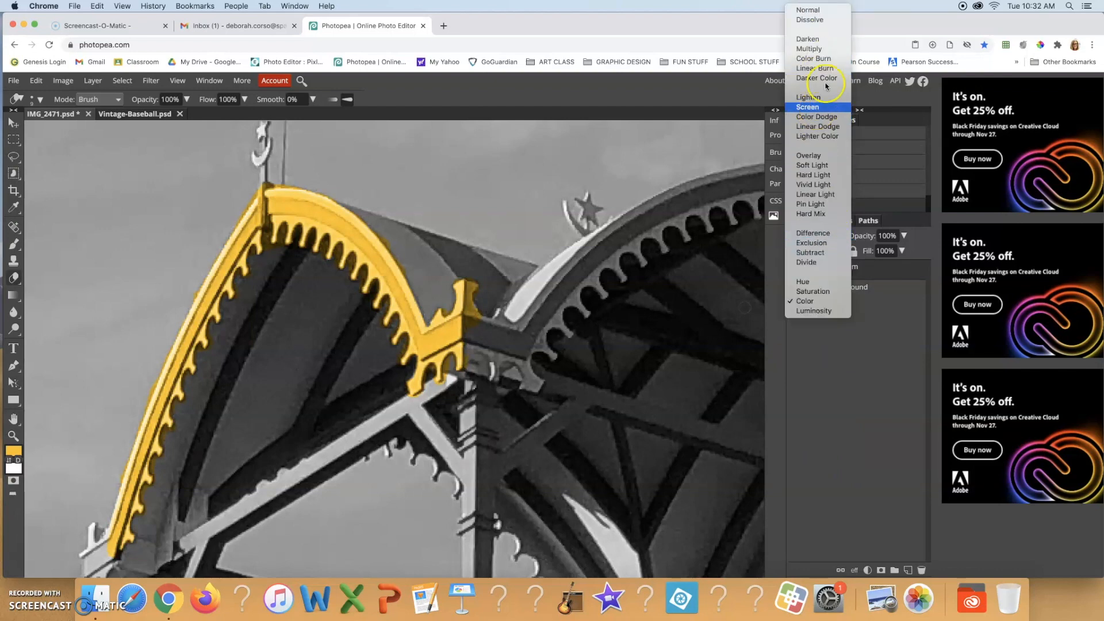
pyautogui.click(810, 156)
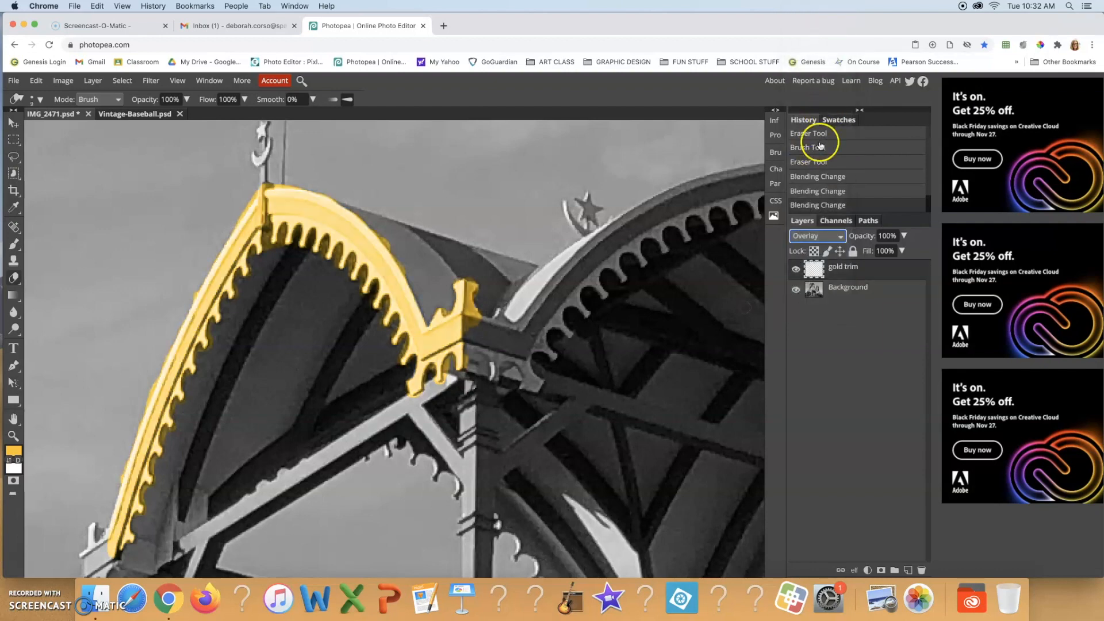
pyautogui.click(833, 237)
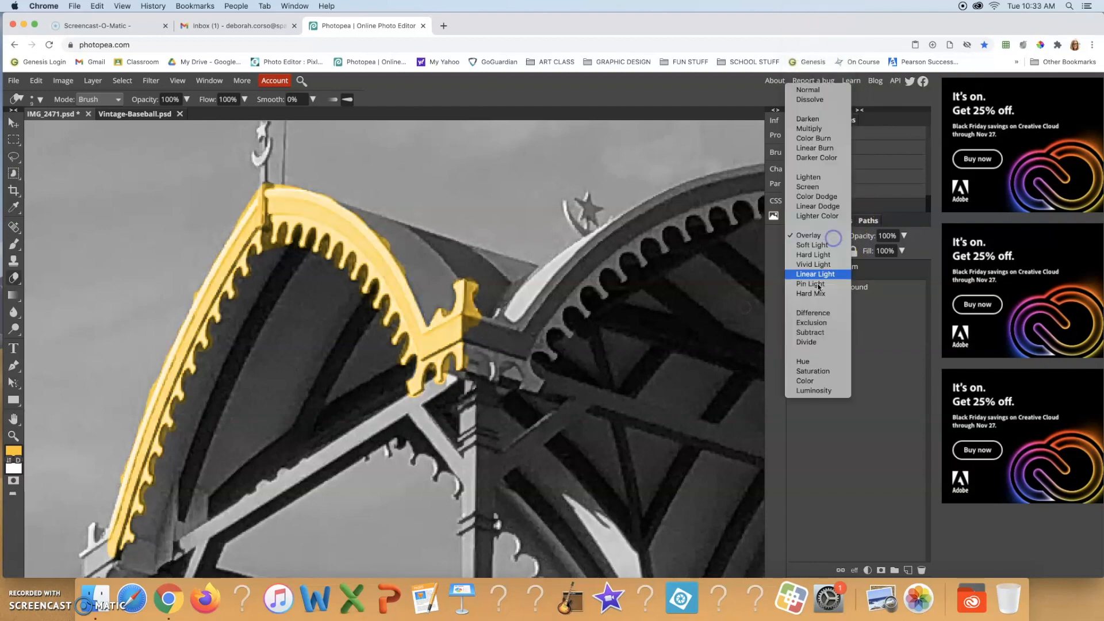
pyautogui.click(817, 246)
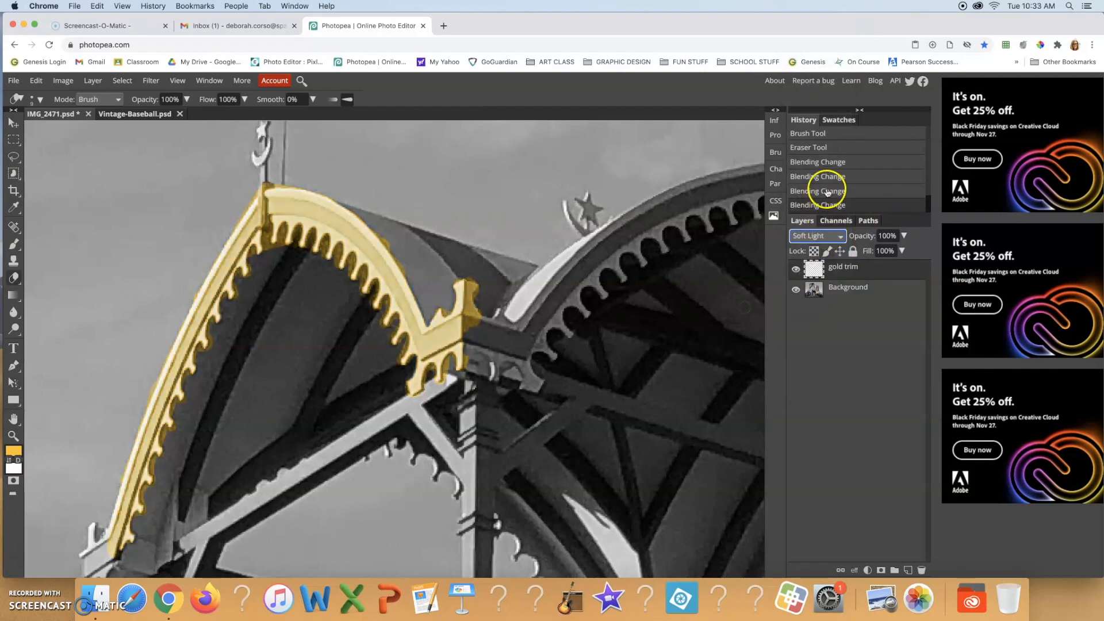
pyautogui.click(816, 236)
pyautogui.click(820, 250)
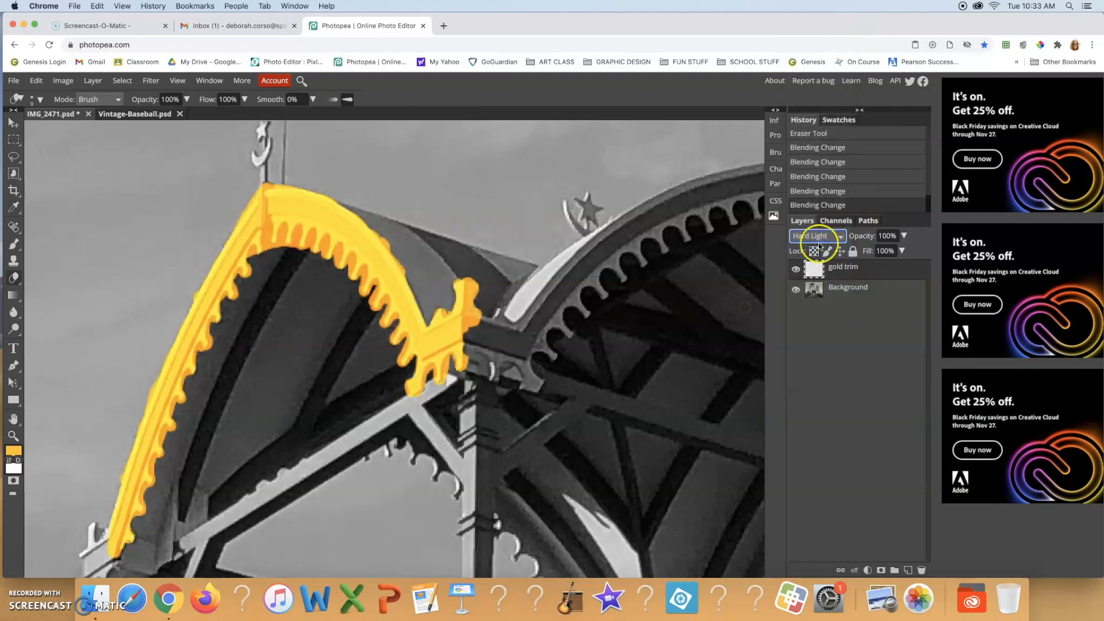
# - Set the "gold trim" layer's blend mode to Color
pyautogui.click(816, 236)
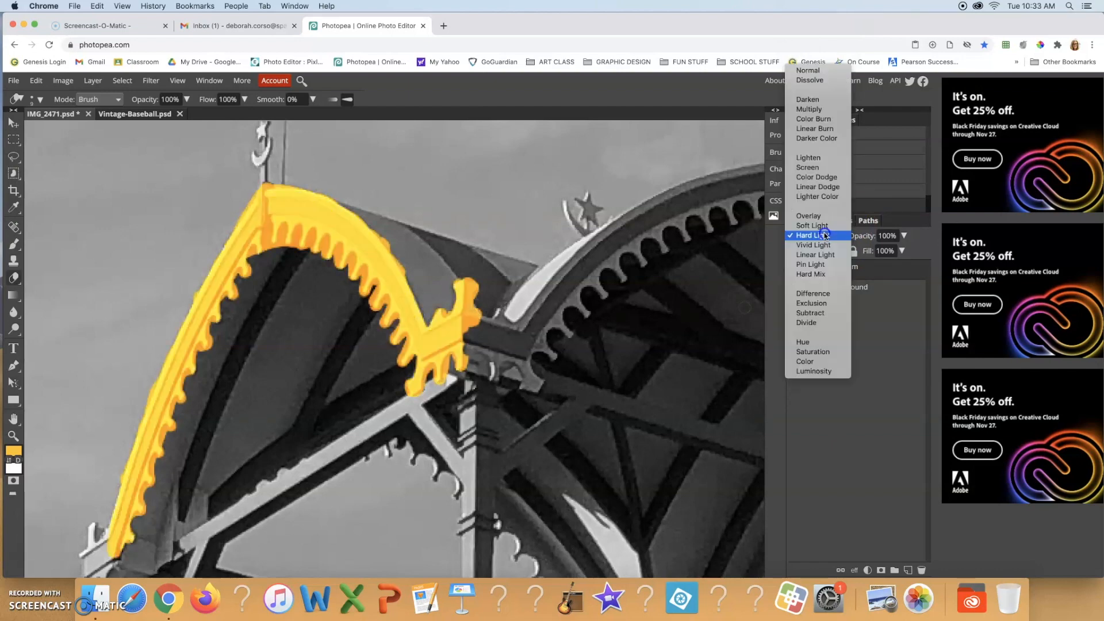
pyautogui.click(813, 362)
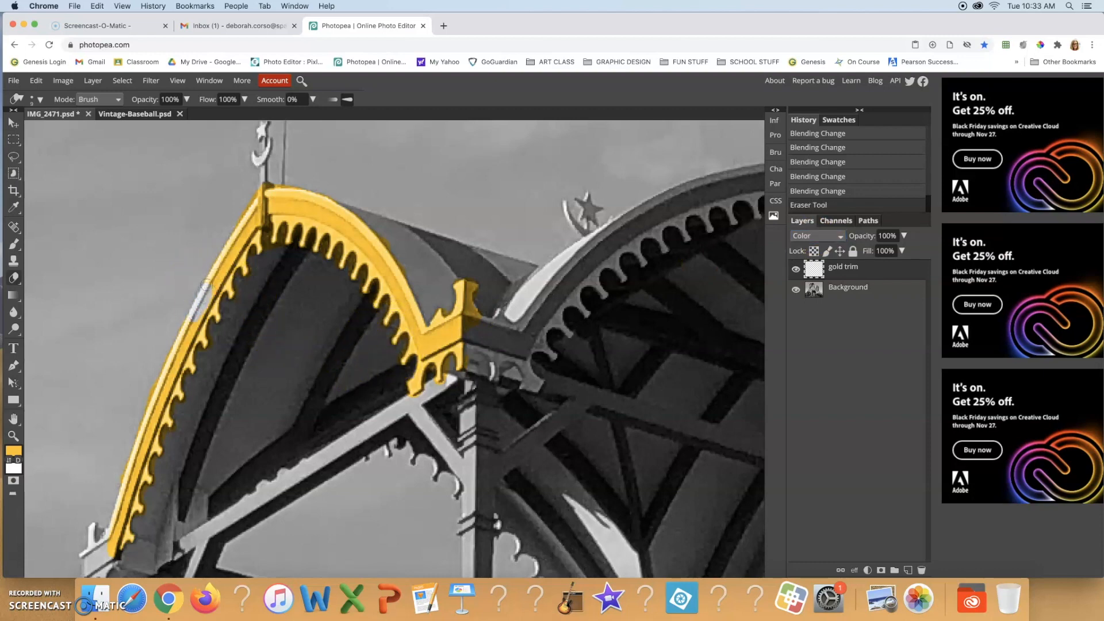
# - Repaint the erased patch on the left slope of the gold trim and inspect the trim up close and in the whole image
pyautogui.press('b')
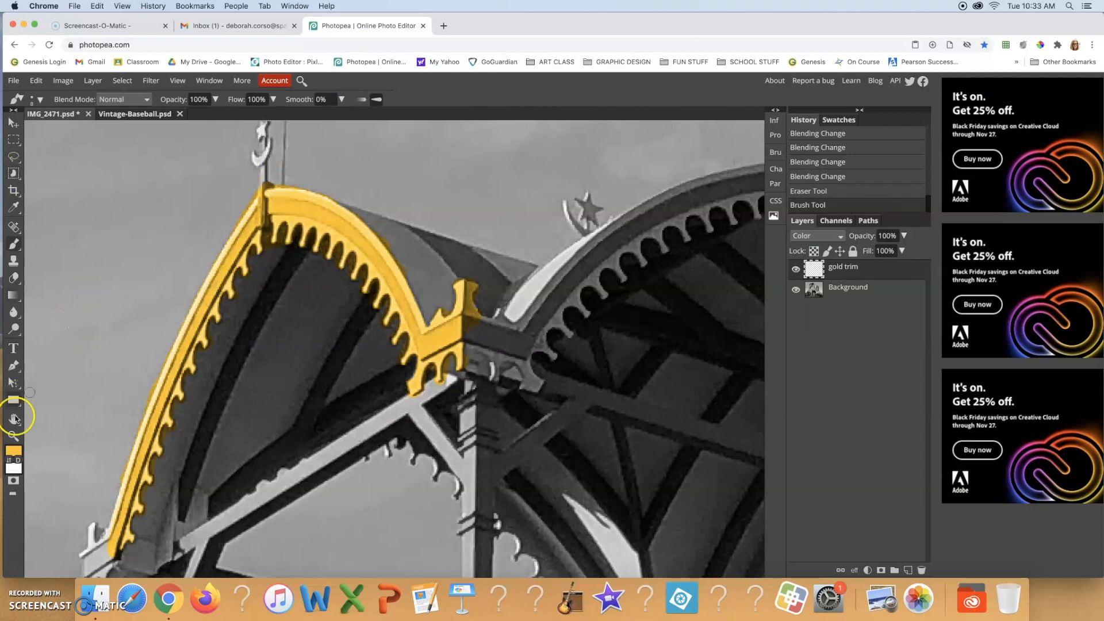
pyautogui.click(14, 435)
pyautogui.click(362, 239)
pyautogui.click(365, 242)
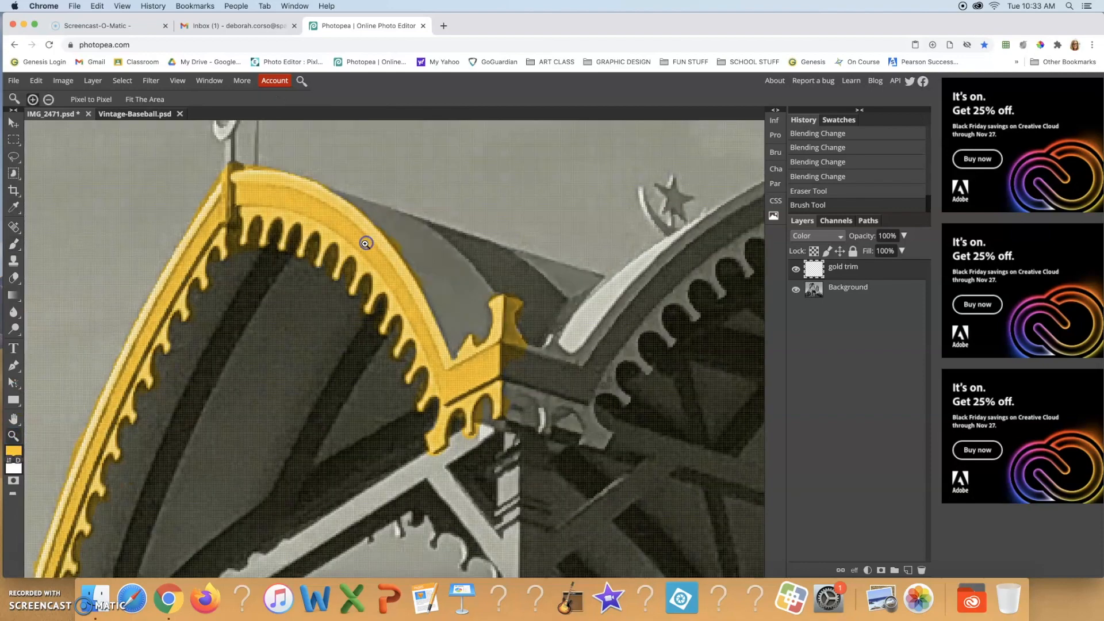
pyautogui.click(364, 242)
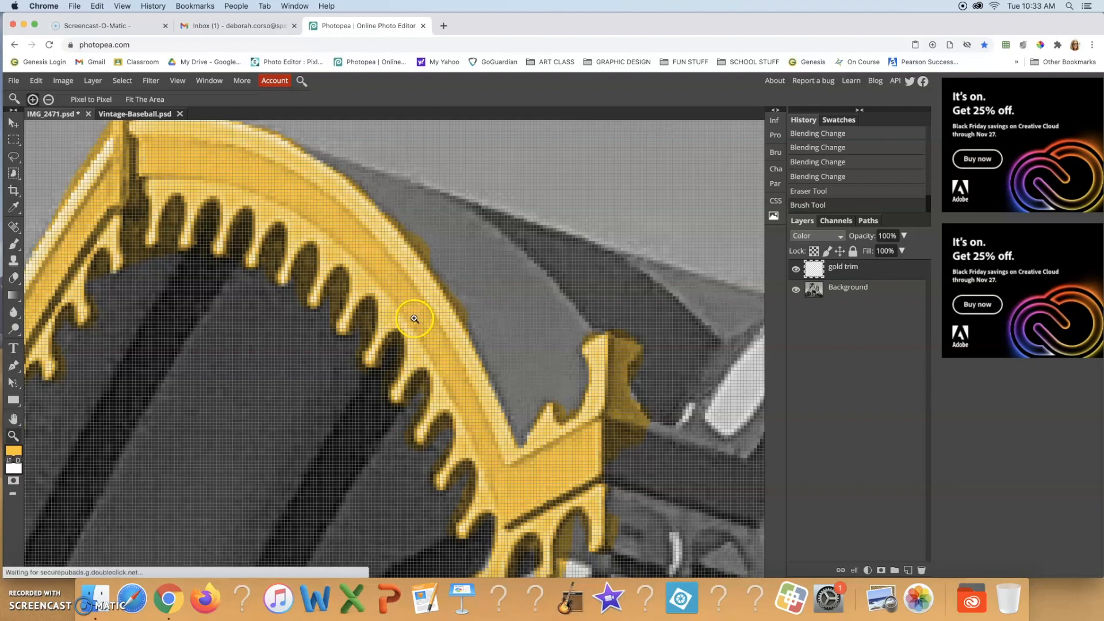
pyautogui.press('super+minus')
pyautogui.press('super+minus')
pyautogui.press('super+minus')
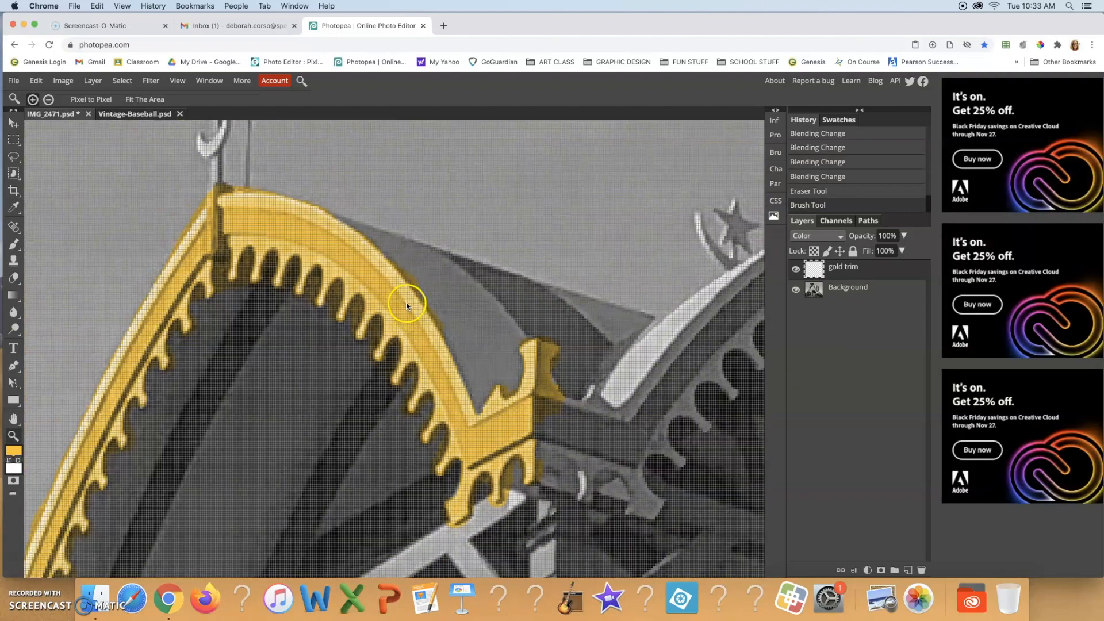
pyautogui.press('super+0')
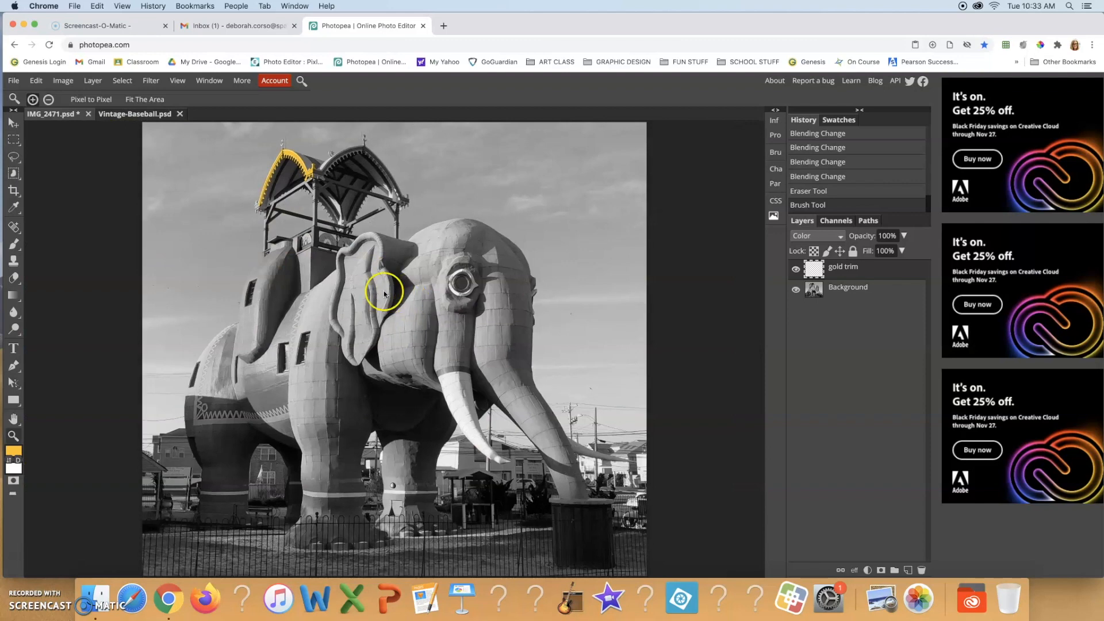
# - Erase stray gold around the corner finial and along the outer left slope of the left arch's trim
pyautogui.click(296, 166)
pyautogui.click(298, 162)
pyautogui.click(296, 163)
pyautogui.click(292, 179)
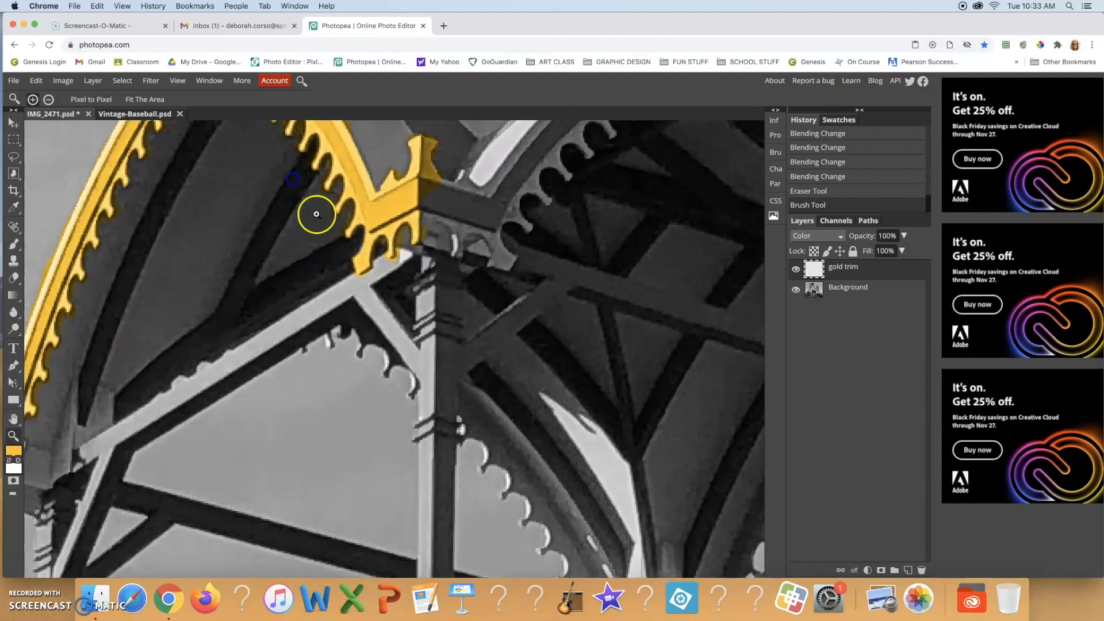
pyautogui.moveTo(266, 185); pyautogui.dragTo(307, 327)
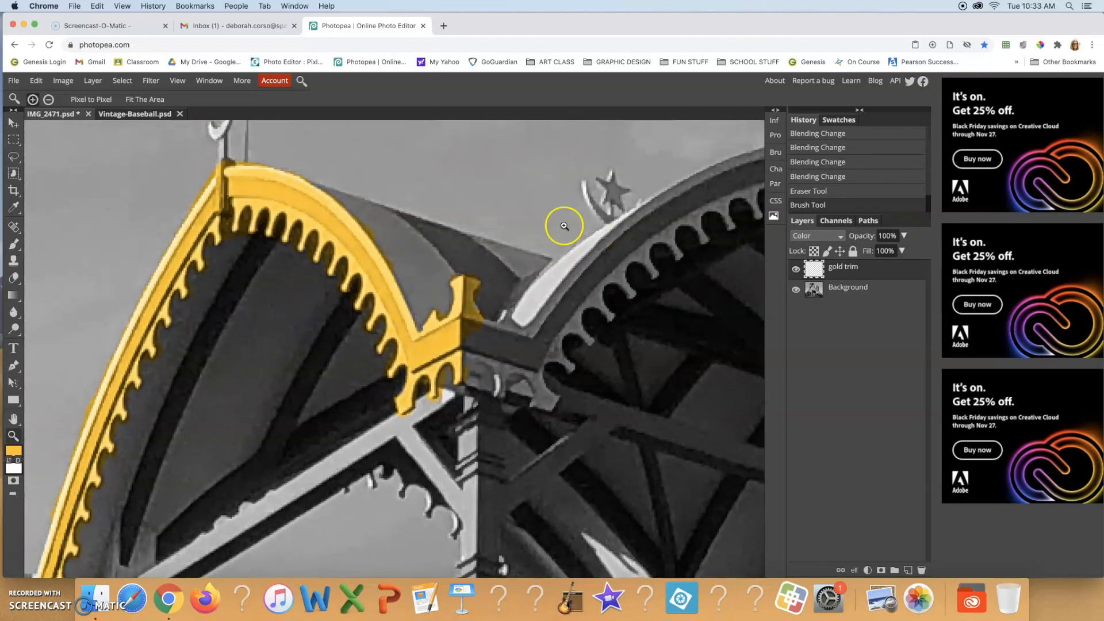
pyautogui.click(19, 273)
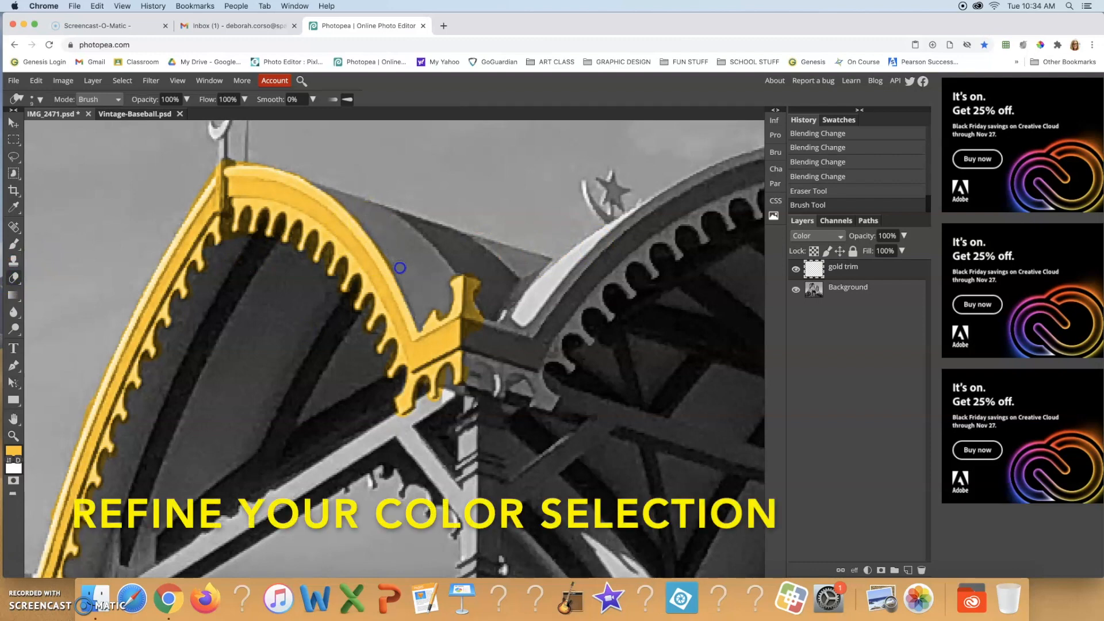
pyautogui.moveTo(483, 282)
pyautogui.mouseDown()
pyautogui.moveTo(489, 303)
pyautogui.moveTo(486, 276)
pyautogui.mouseUp()
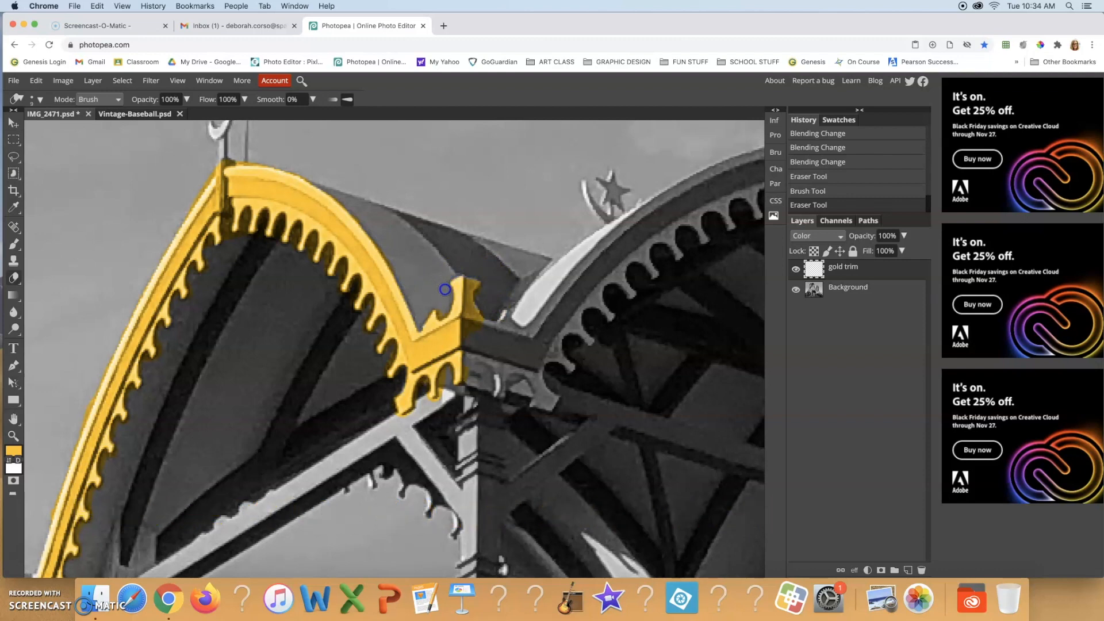
pyautogui.moveTo(418, 320); pyautogui.dragTo(415, 315)
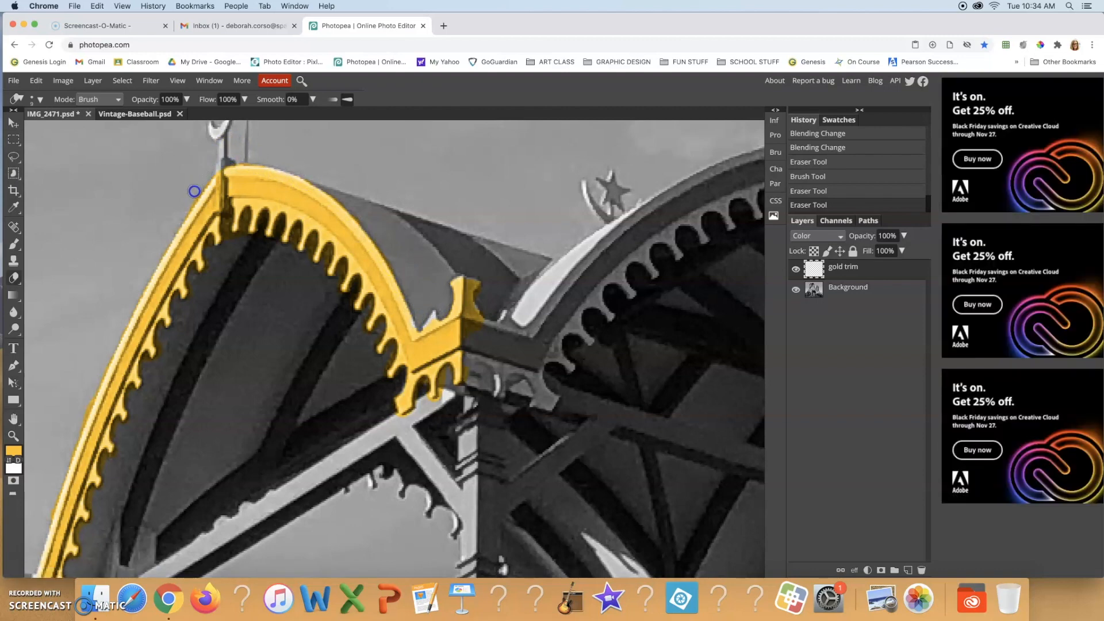
pyautogui.moveTo(173, 223); pyautogui.dragTo(172, 227)
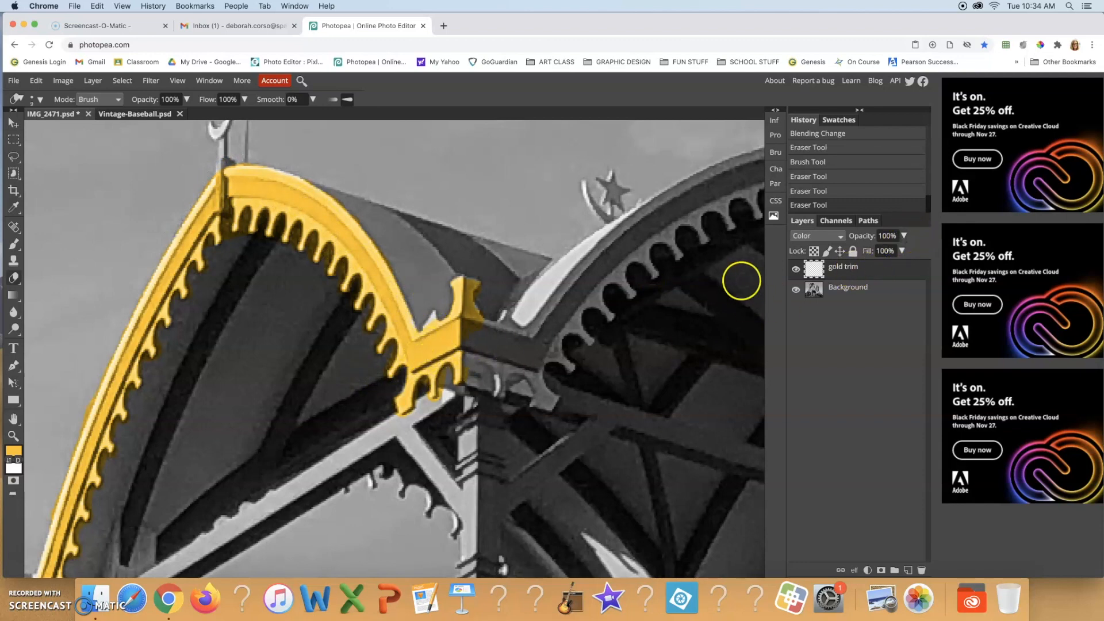
# - Try adjusting the "gold trim" layer's opacity and return it to 100%
pyautogui.click(905, 236)
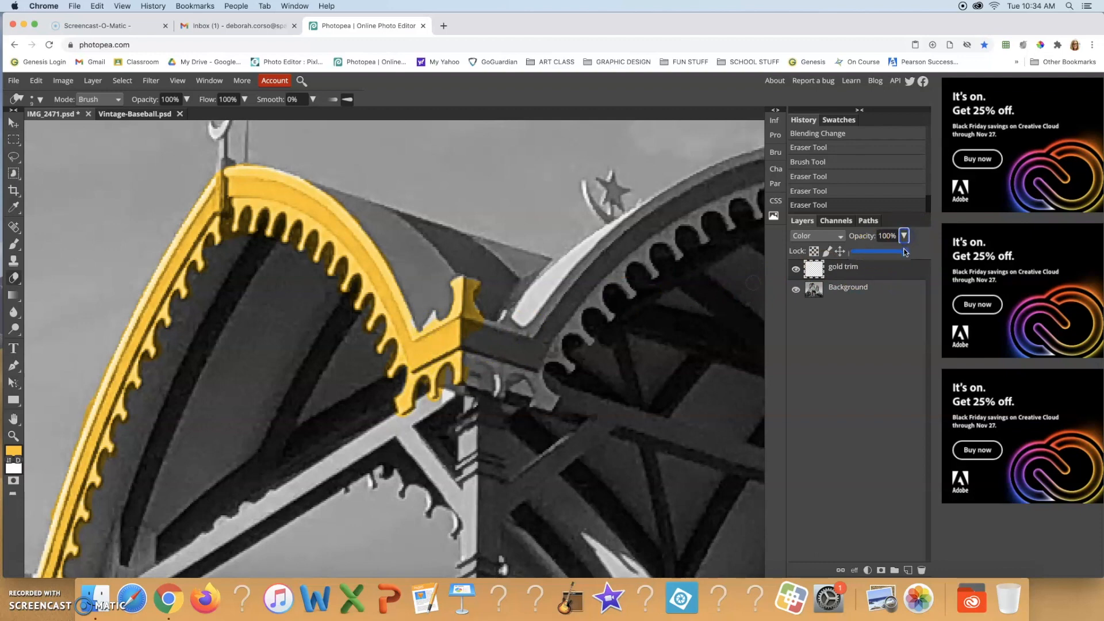
pyautogui.moveTo(906, 253); pyautogui.dragTo(905, 254)
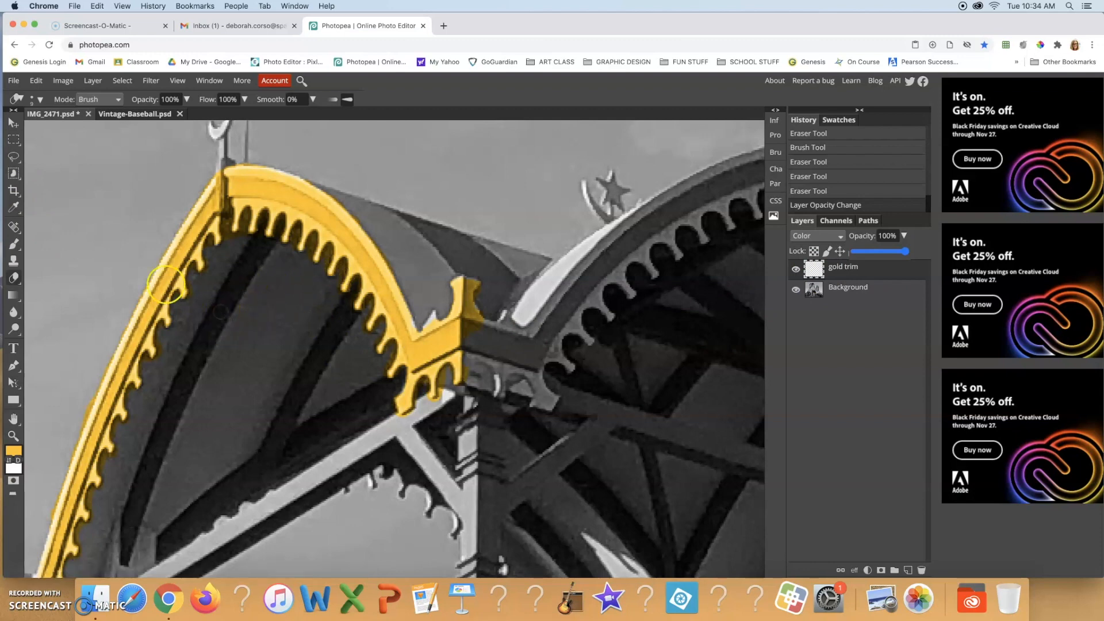
pyautogui.click(279, 314)
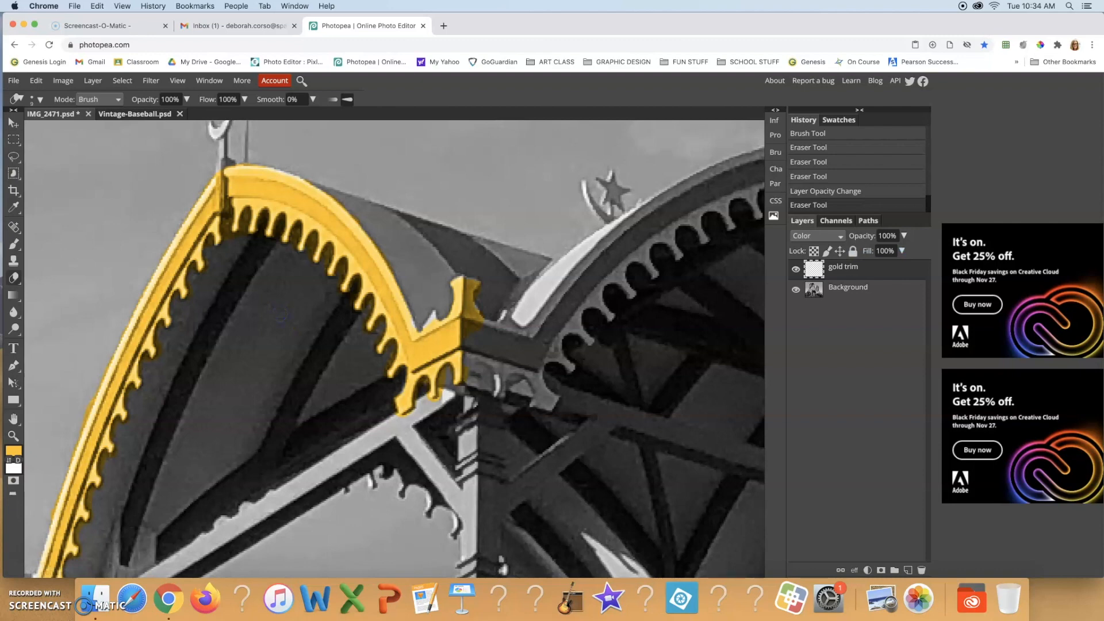
# - Apply a Hue/Saturation adjustment to the "gold trim" layer with hue 2, saturation -47 and lightness -31
pyautogui.press('super+u')
pyautogui.moveTo(251, 158); pyautogui.dragTo(521, 145)
pyautogui.moveTo(524, 201)
pyautogui.mouseDown()
pyautogui.moveTo(546, 201)
pyautogui.moveTo(522, 199)
pyautogui.mouseUp()
pyautogui.click(523, 230)
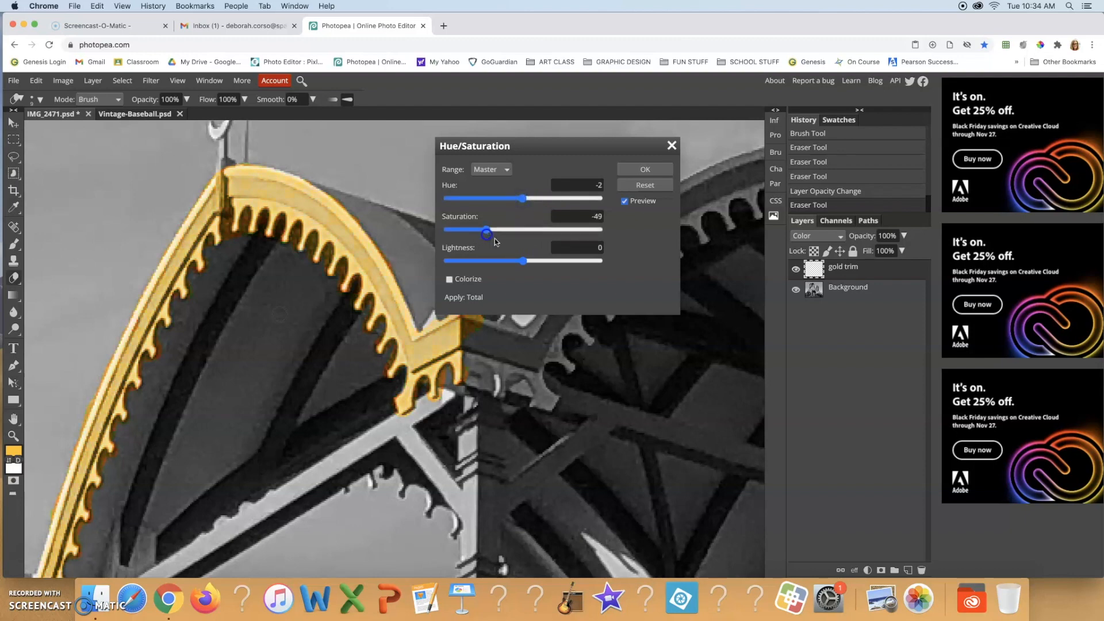
pyautogui.moveTo(519, 261); pyautogui.dragTo(556, 261)
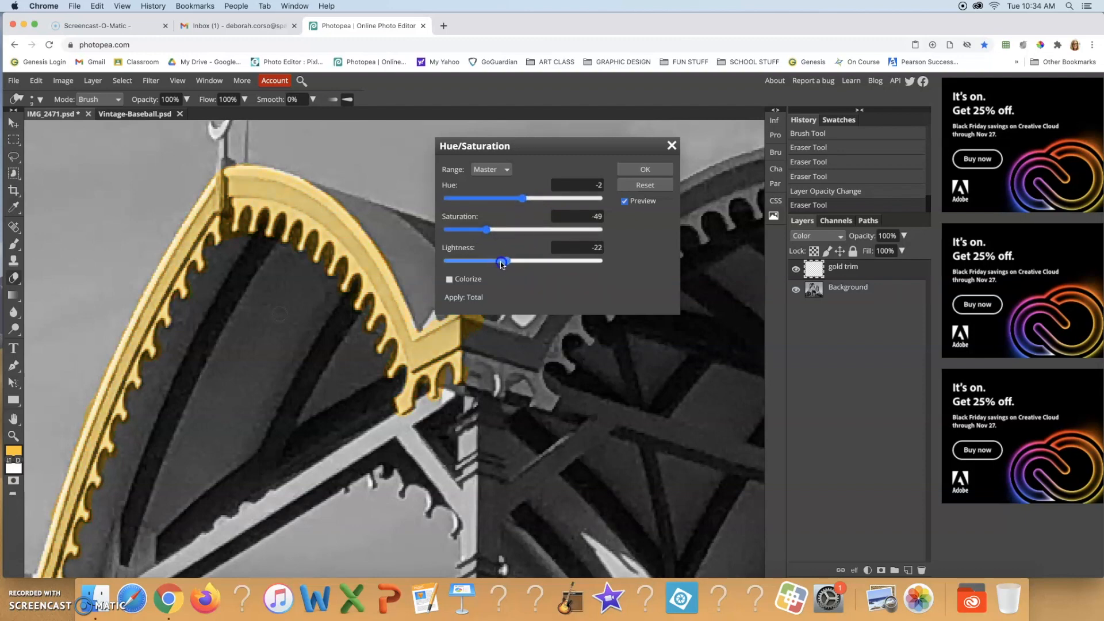
pyautogui.moveTo(508, 266); pyautogui.dragTo(507, 263)
pyautogui.click(522, 205)
pyautogui.click(487, 230)
pyautogui.moveTo(494, 228)
pyautogui.mouseDown()
pyautogui.moveTo(506, 261)
pyautogui.moveTo(487, 231)
pyautogui.mouseUp()
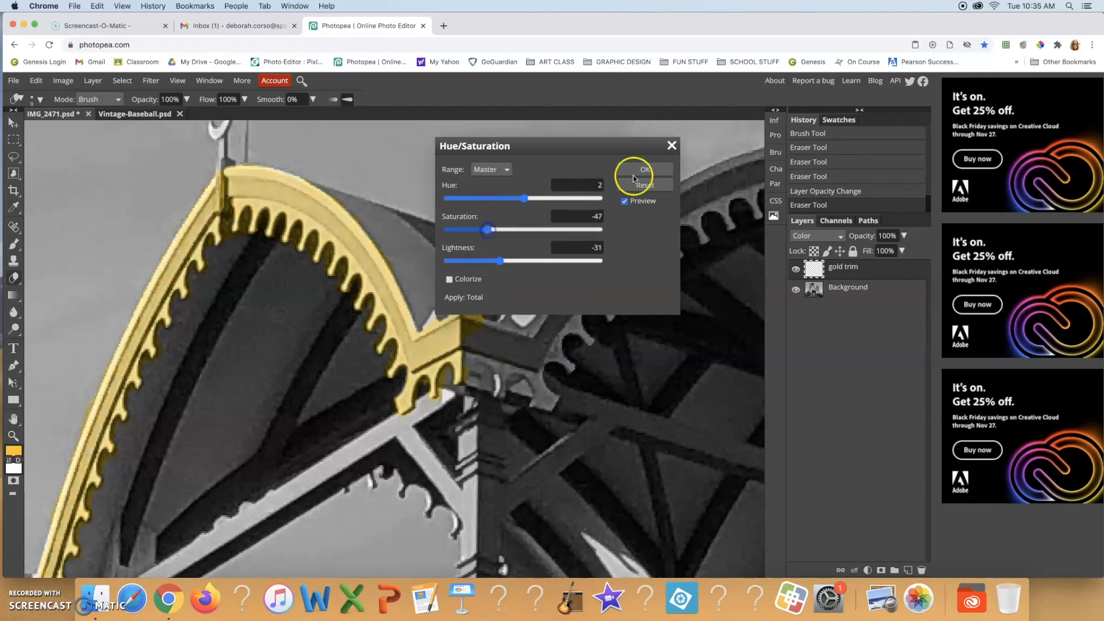
pyautogui.click(646, 167)
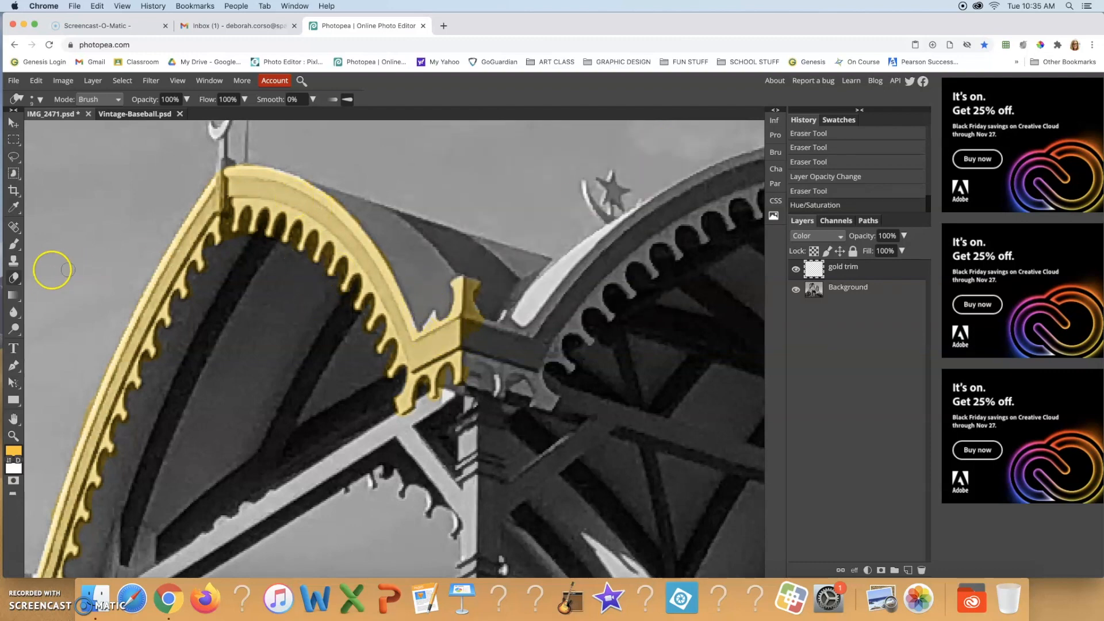
# - Brush a test stroke of the original bright gold along the upper right slope of the left arch's trim
pyautogui.click(14, 243)
pyautogui.moveTo(275, 201)
pyautogui.mouseDown()
pyautogui.moveTo(300, 198)
pyautogui.moveTo(345, 240)
pyautogui.mouseUp()
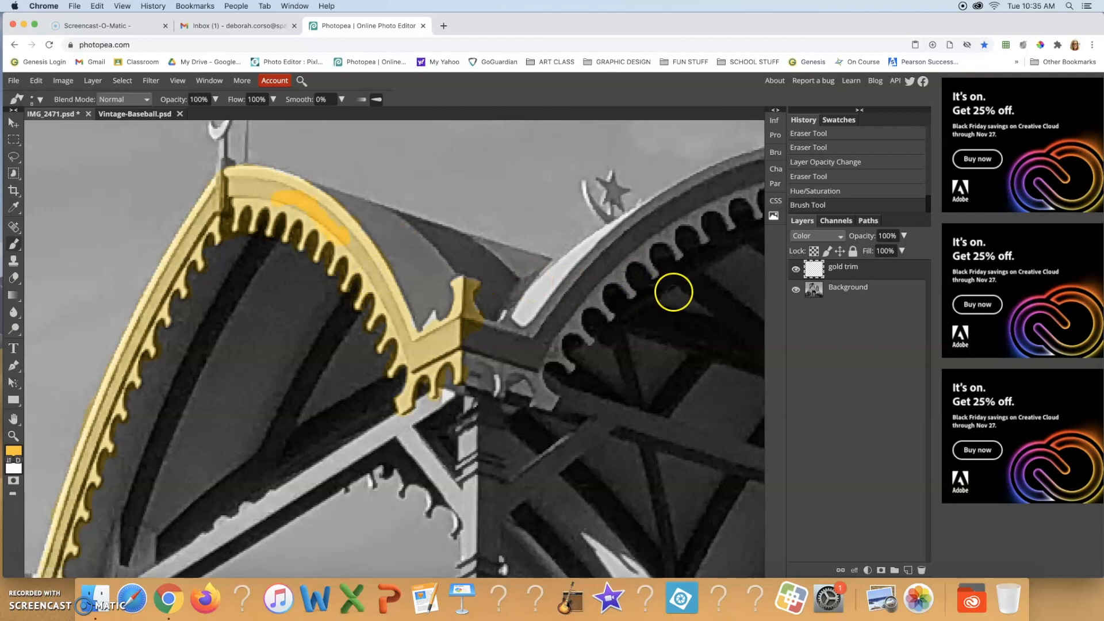
# - Set the "gold trim" layer's blend mode to Normal and sample its darkened gold (#877429) as the brush color
pyautogui.click(819, 236)
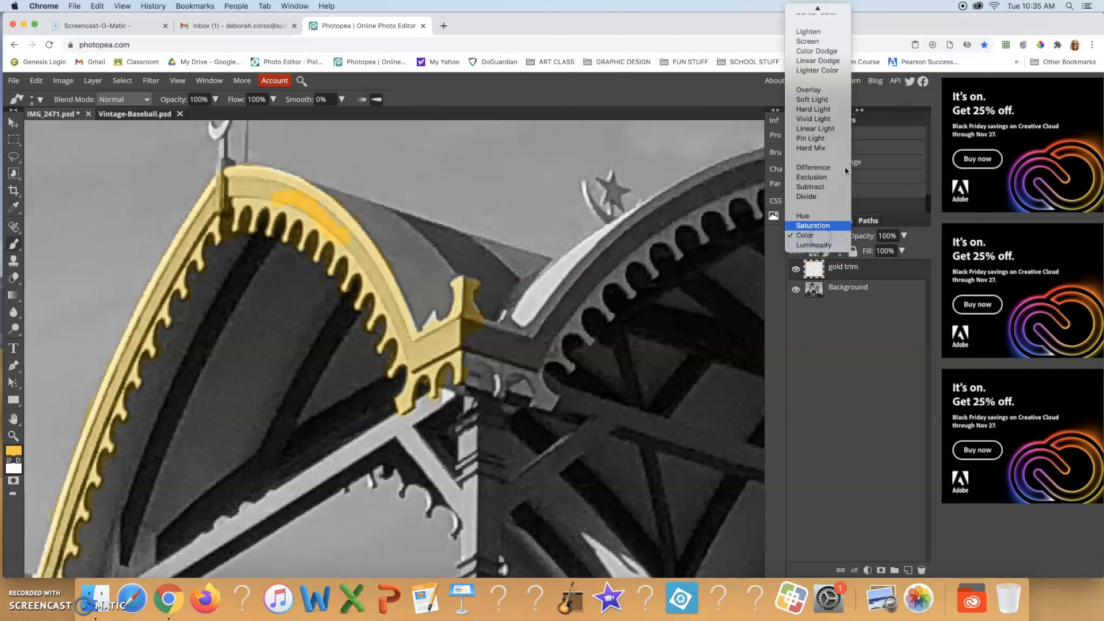
pyautogui.moveTo(818, 8)
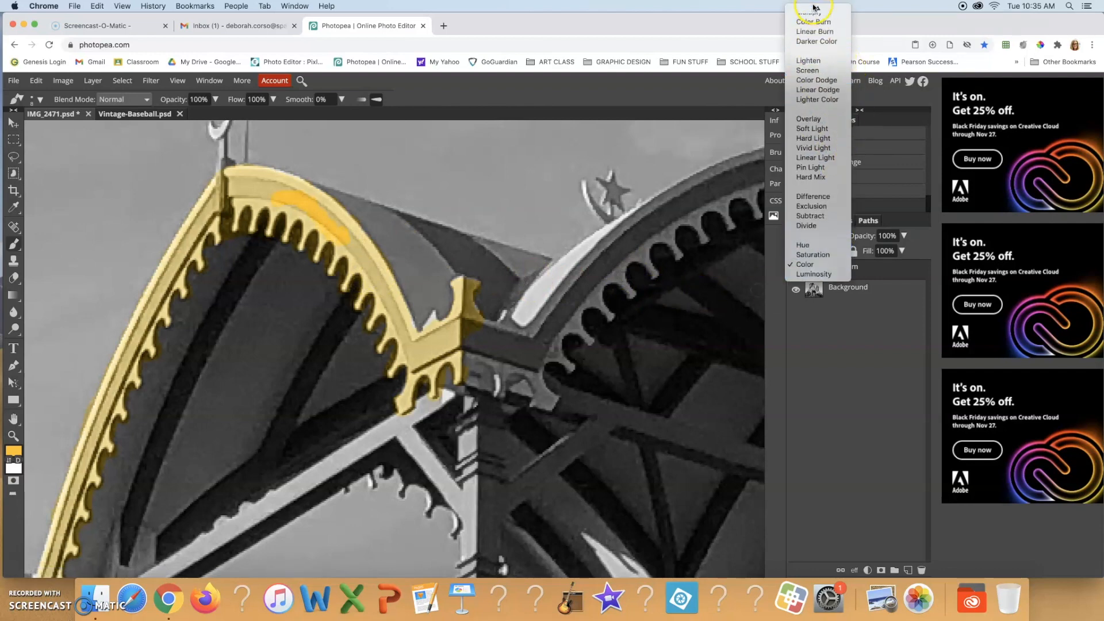
pyautogui.click(818, 10)
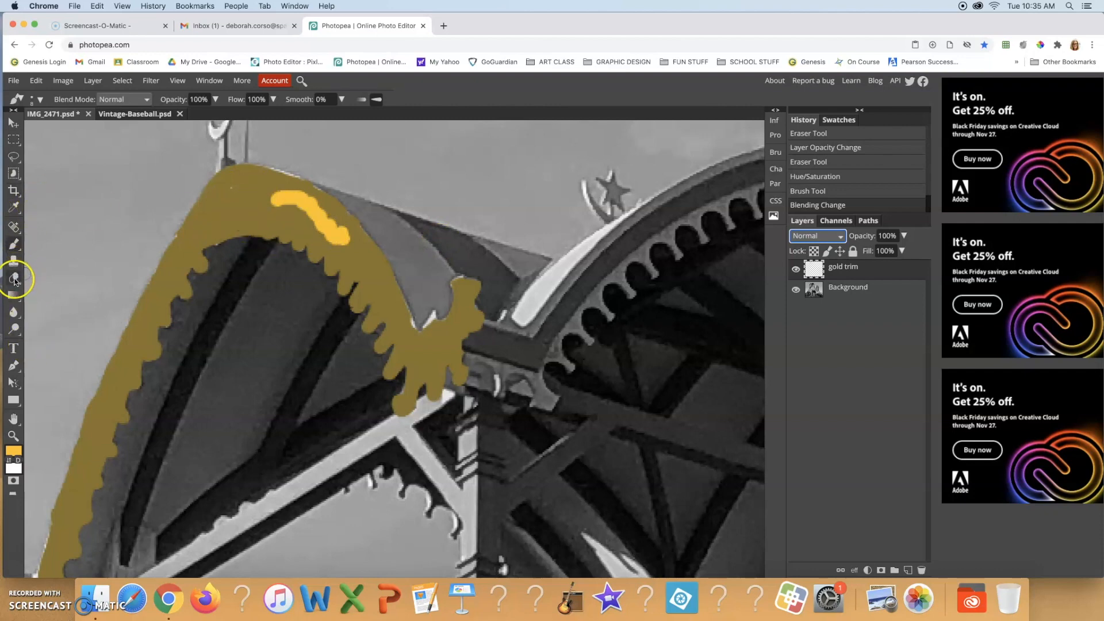
pyautogui.click(15, 211)
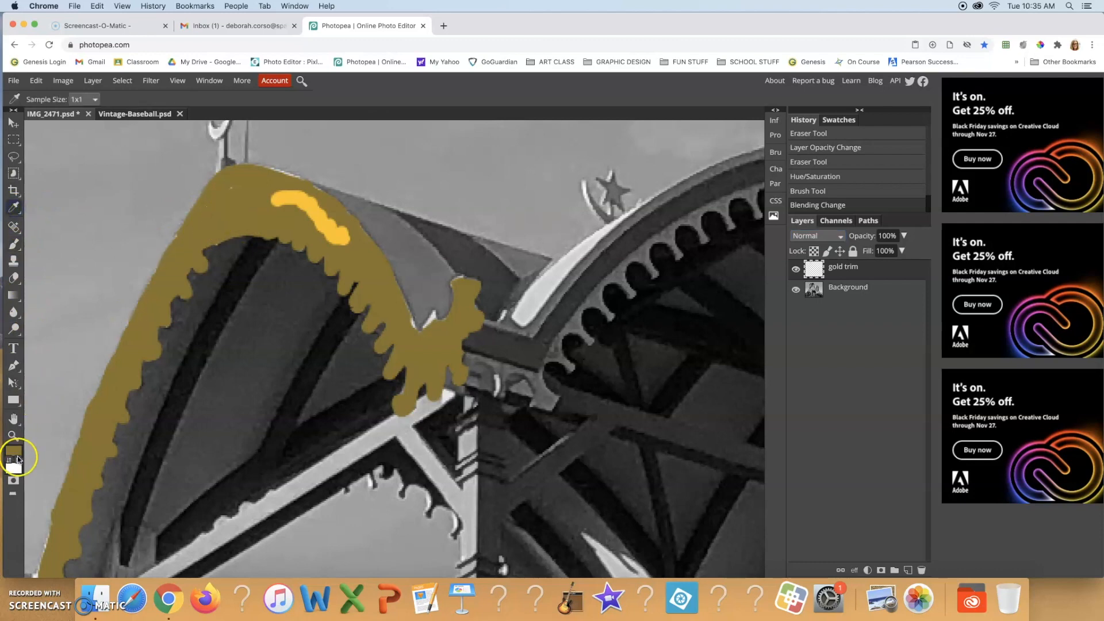
pyautogui.click(14, 250)
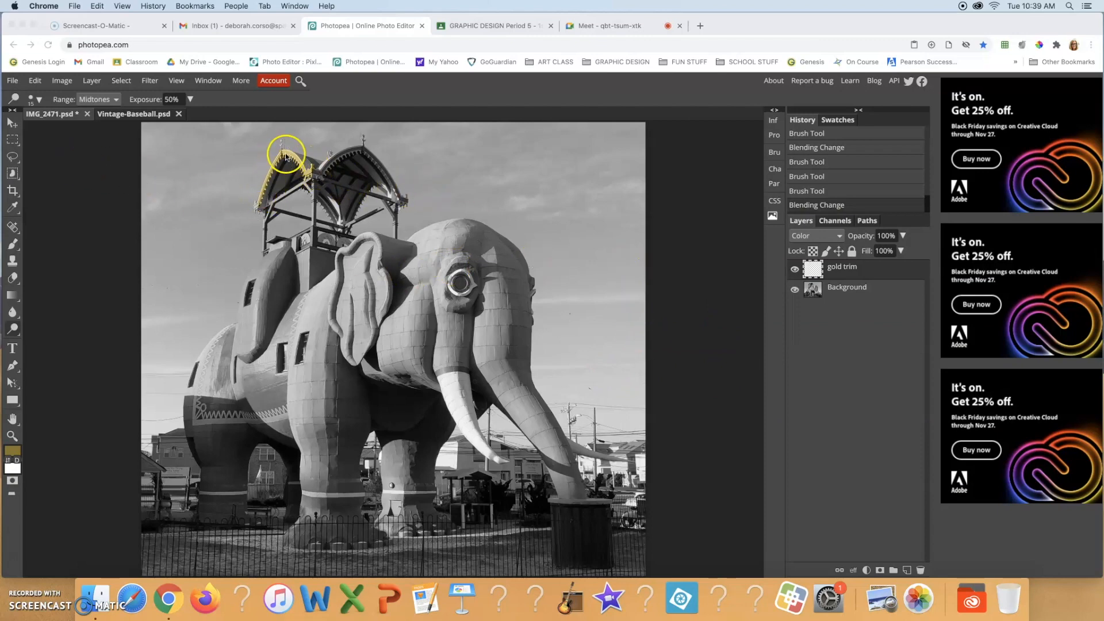
# - Create a new layer above "gold trim" and name it "Red Carpet"
pyautogui.click(842, 268)
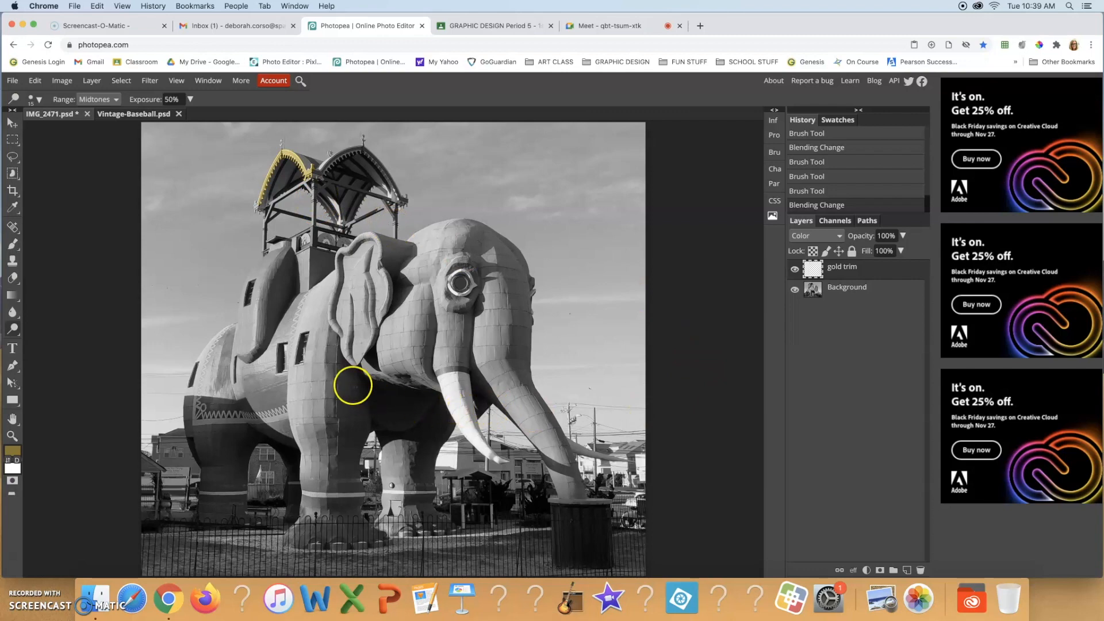
pyautogui.click(906, 569)
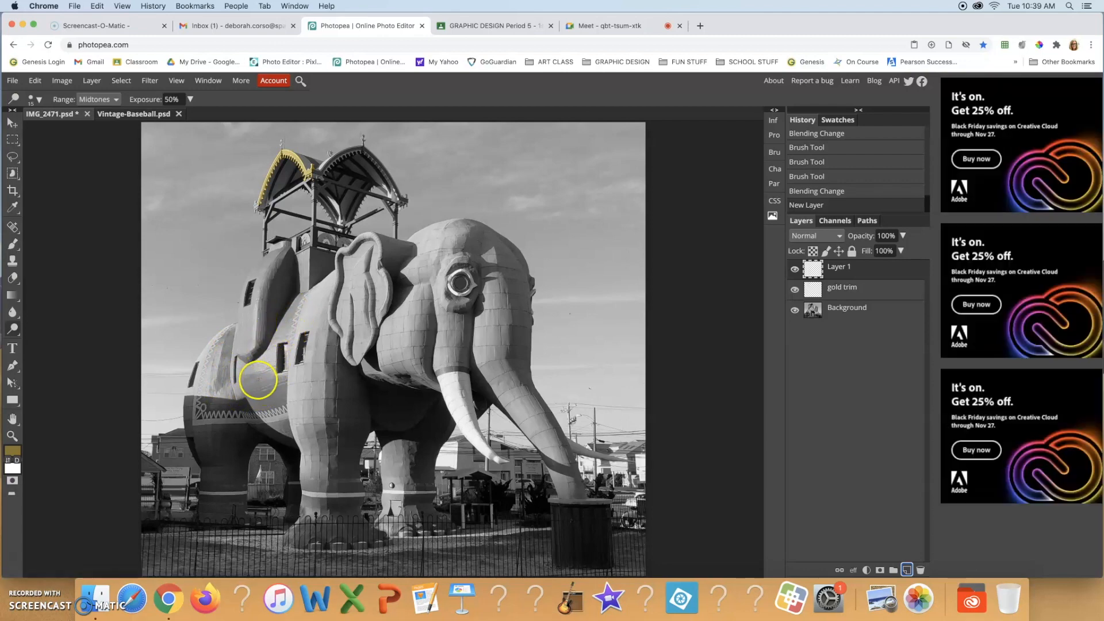
pyautogui.doubleClick(839, 268)
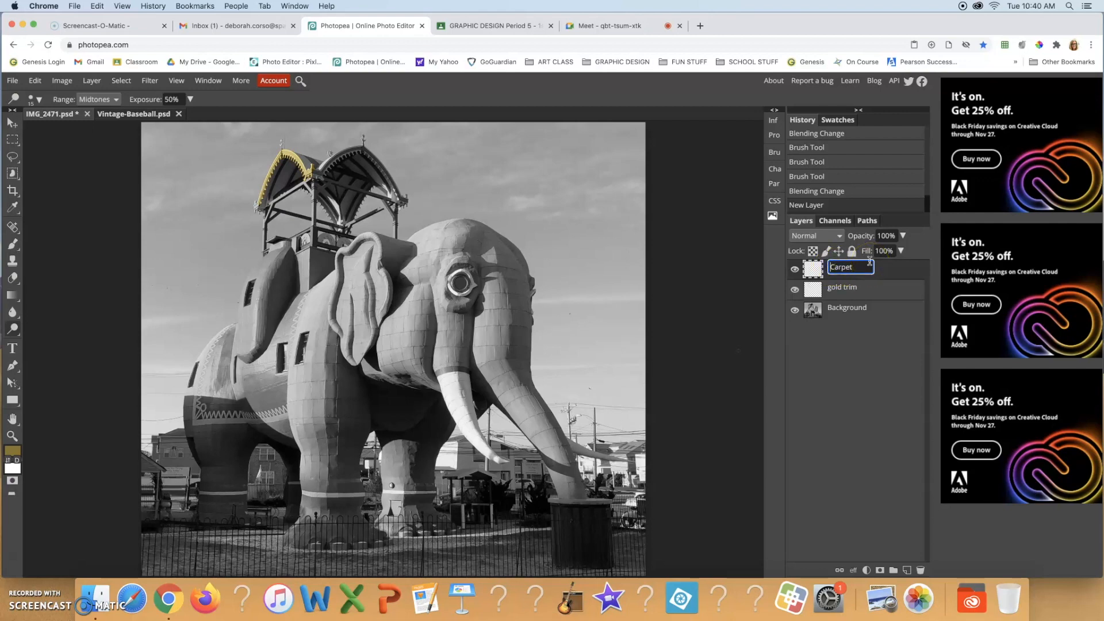
pyautogui.click(844, 269)
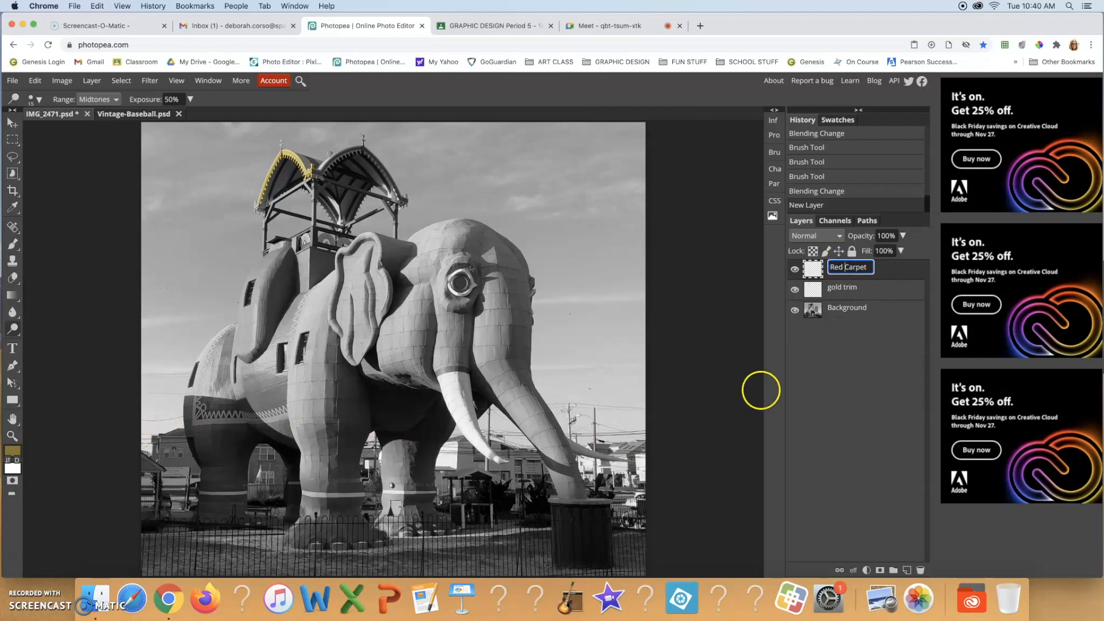
pyautogui.press('Return')
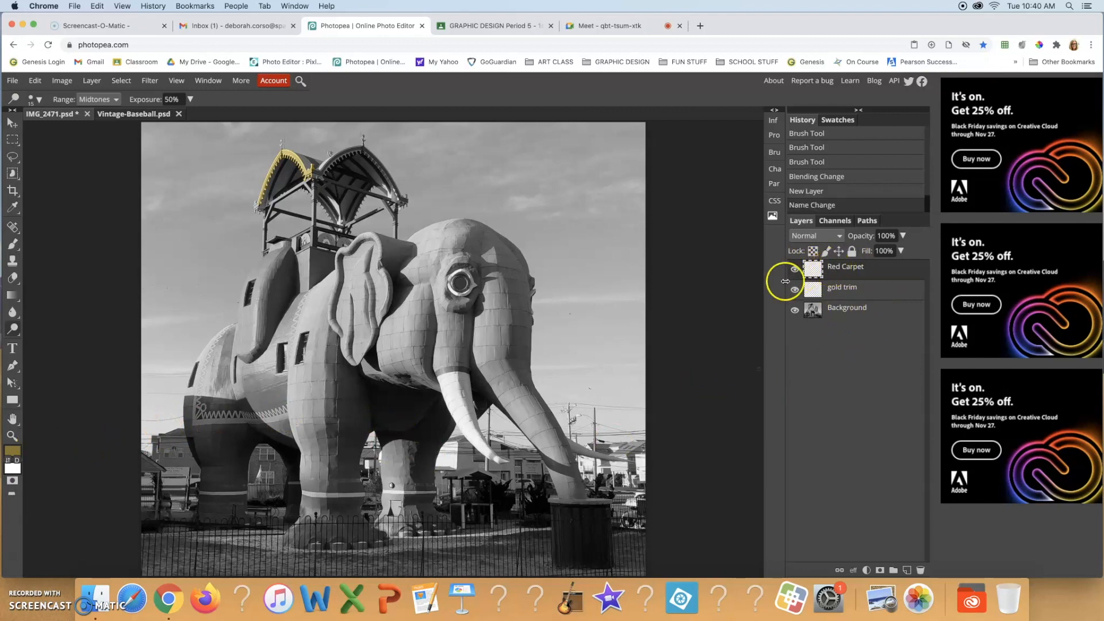
# - Make "Red Carpet" the active layer and set the Brush color to red (#ff0000)
pyautogui.click(814, 290)
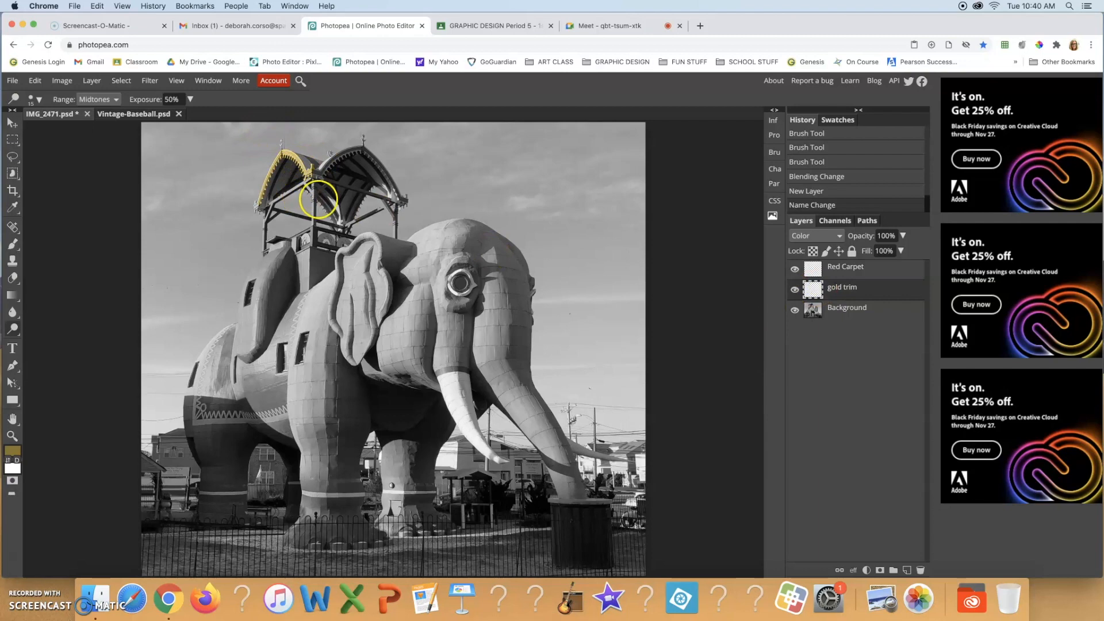
pyautogui.click(811, 269)
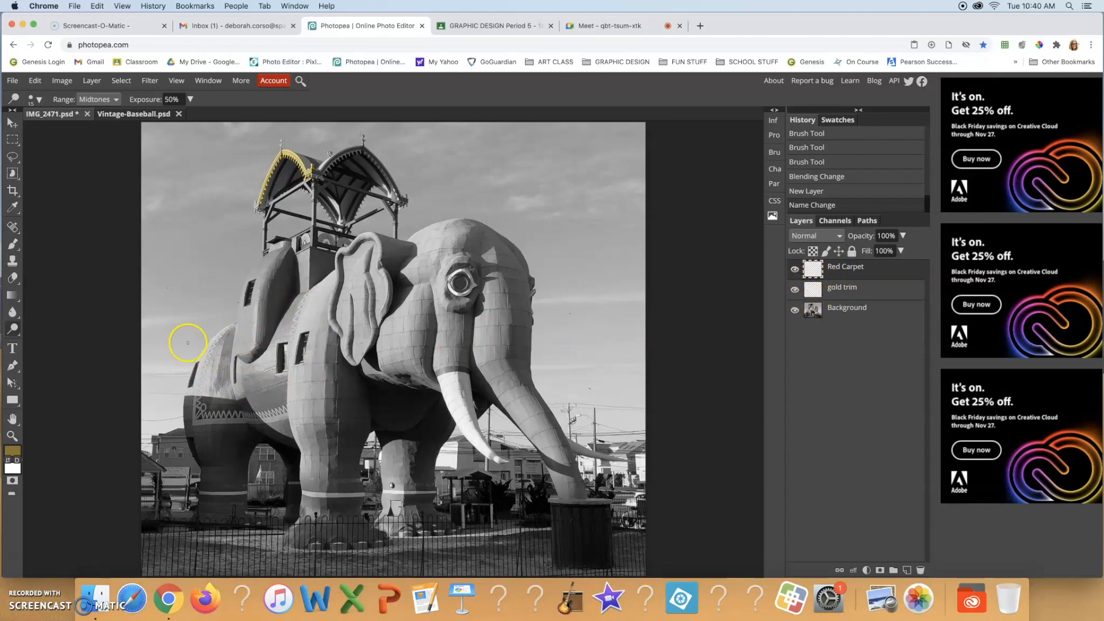
pyautogui.click(13, 245)
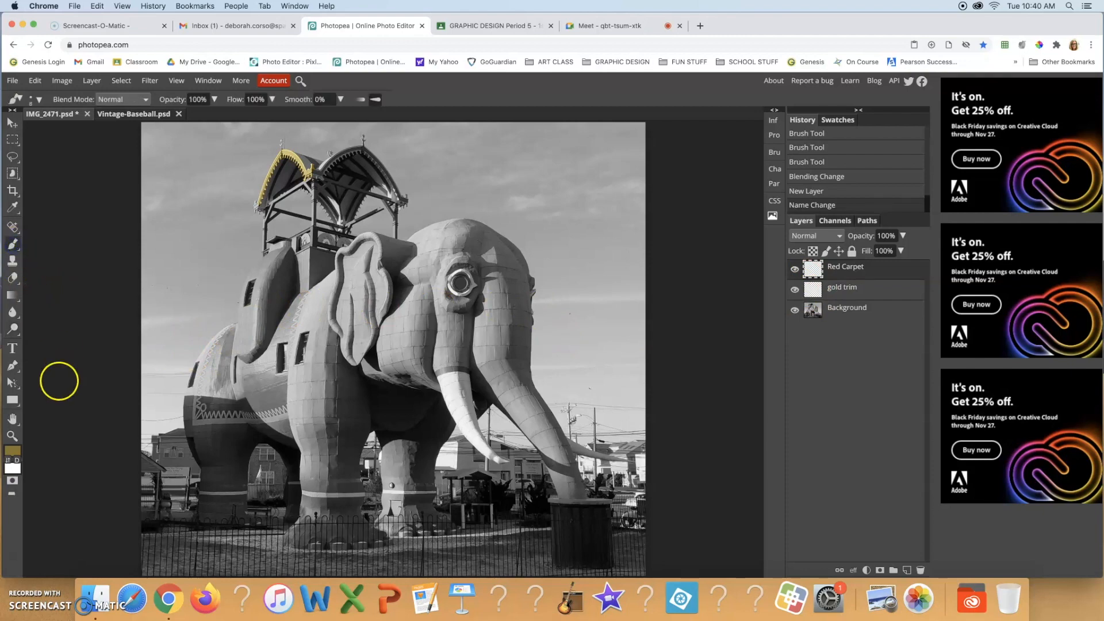
pyautogui.click(11, 453)
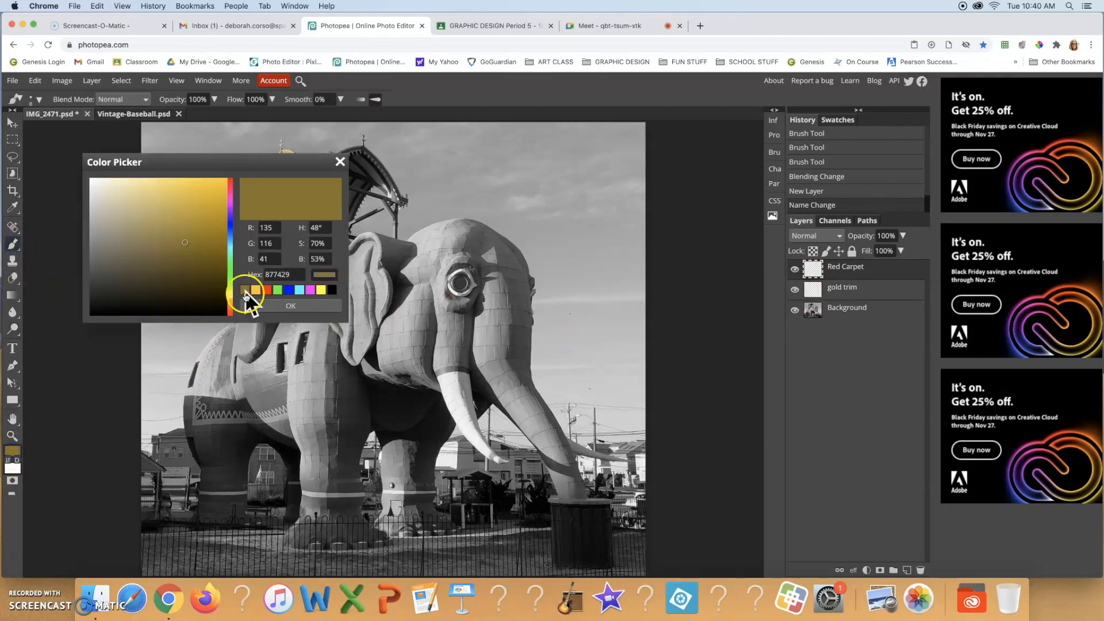
pyautogui.click(267, 290)
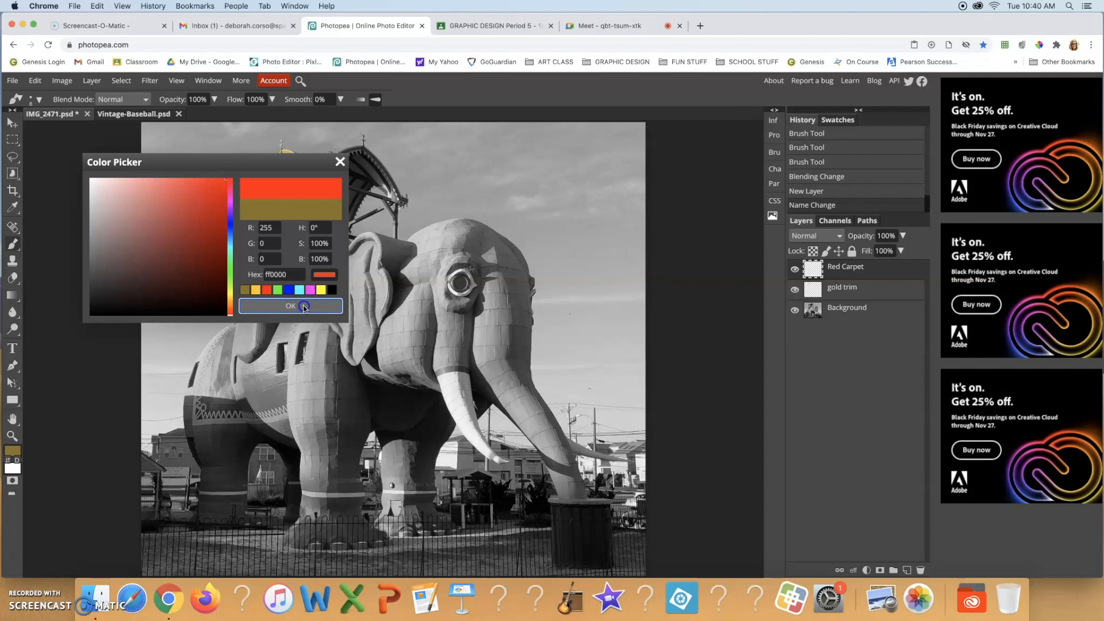
pyautogui.click(291, 305)
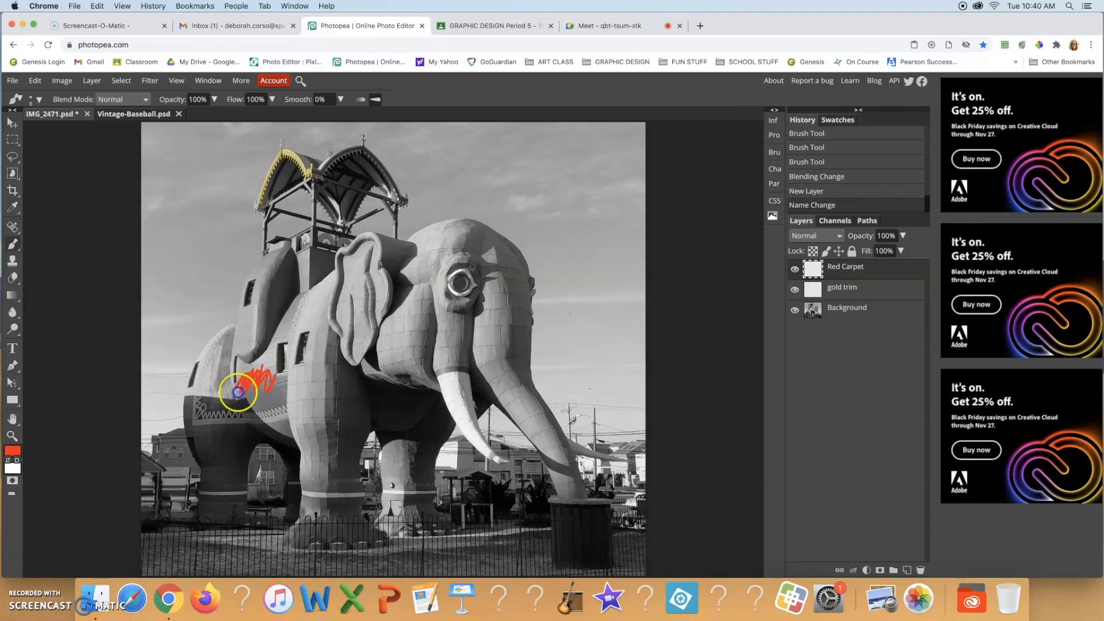
# - Brush red strokes on the elephant's carpet below the small windows and set the "Red Carpet" layer's blend mode to Color after trying Overlay
pyautogui.moveTo(254, 397); pyautogui.dragTo(264, 393)
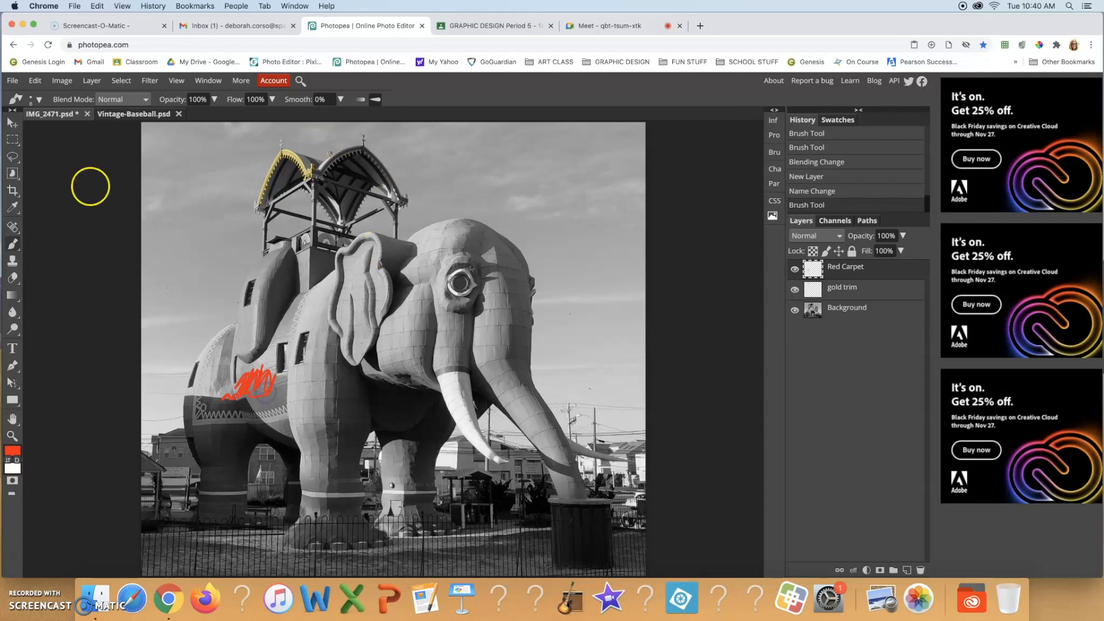
pyautogui.click(811, 233)
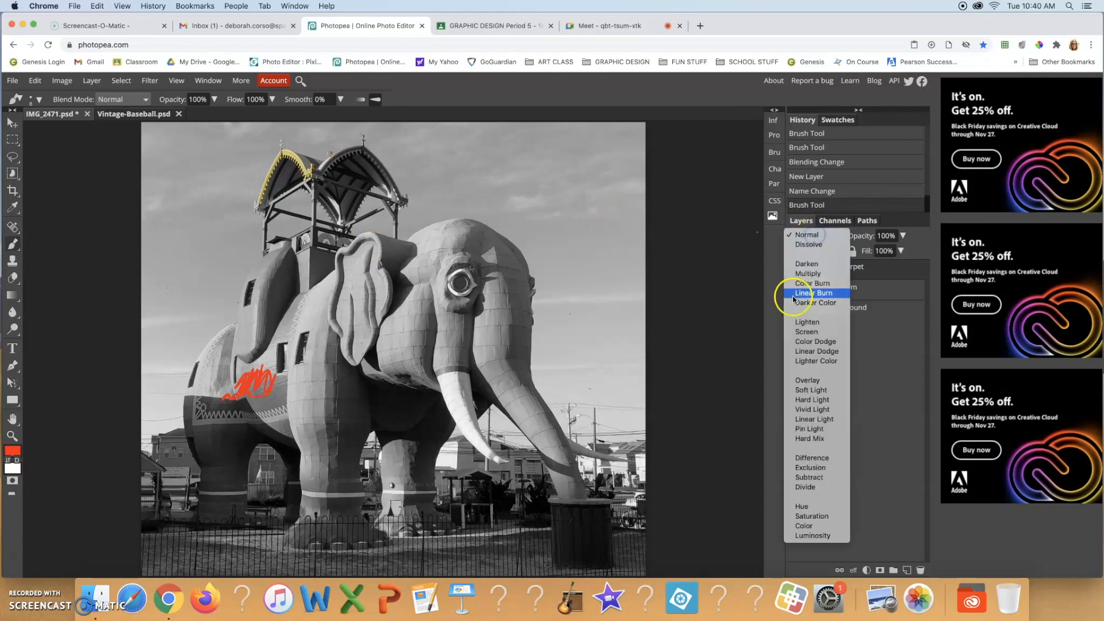
pyautogui.click(817, 382)
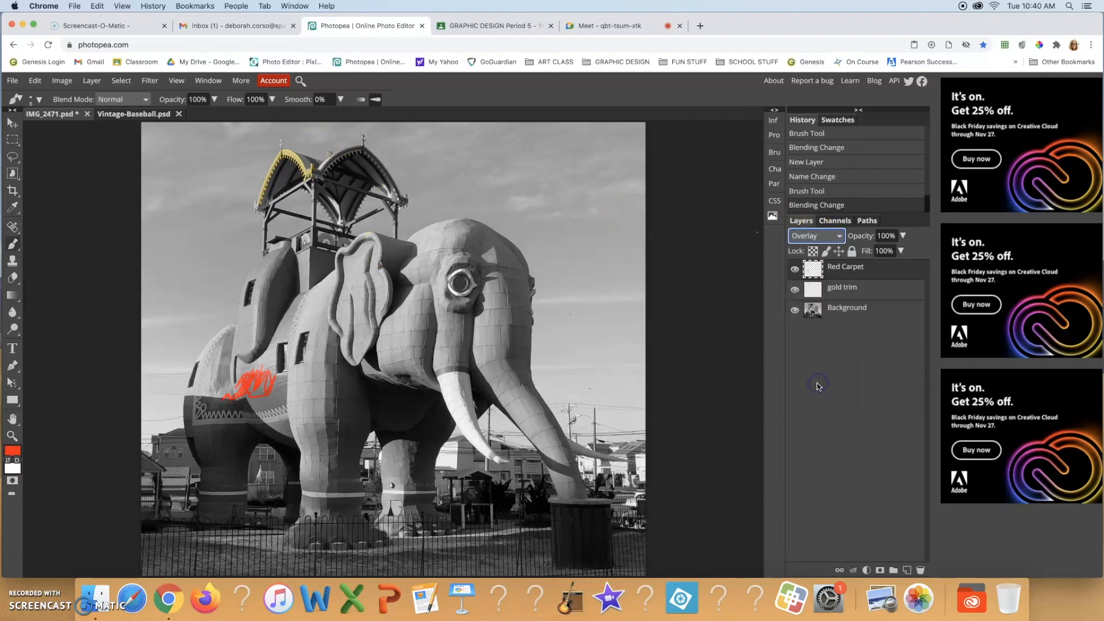
pyautogui.click(816, 236)
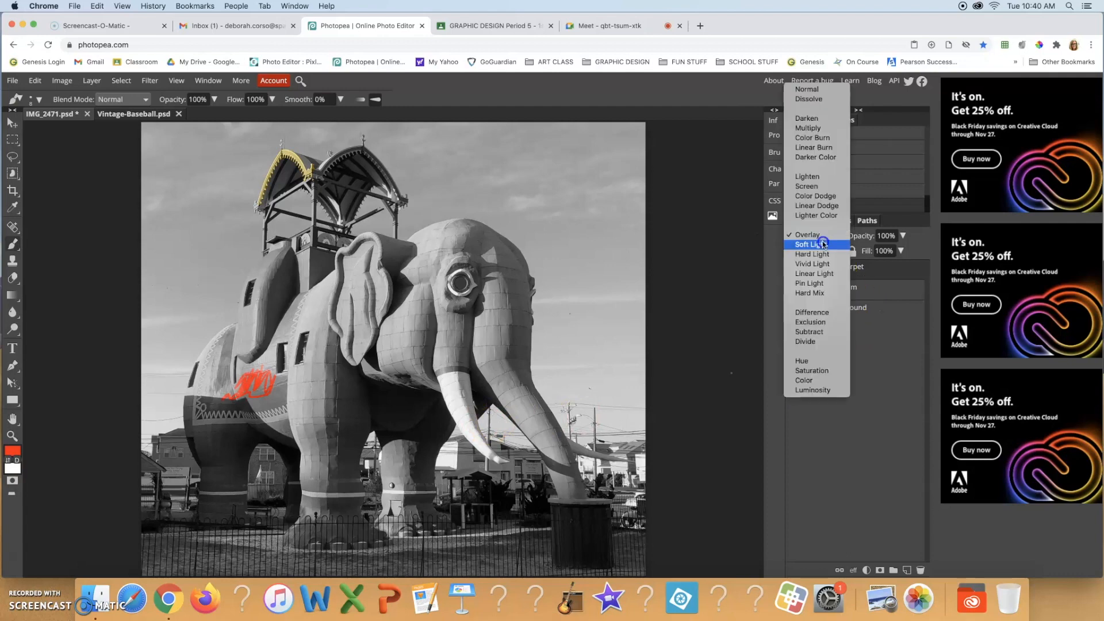
pyautogui.click(817, 381)
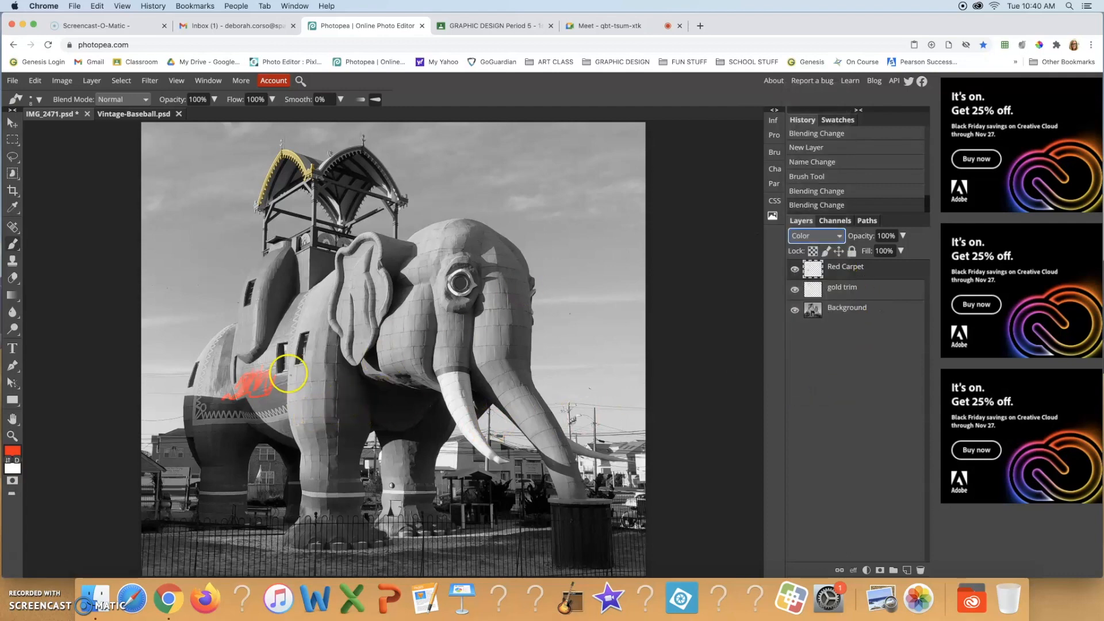
pyautogui.moveTo(267, 362); pyautogui.dragTo(266, 391)
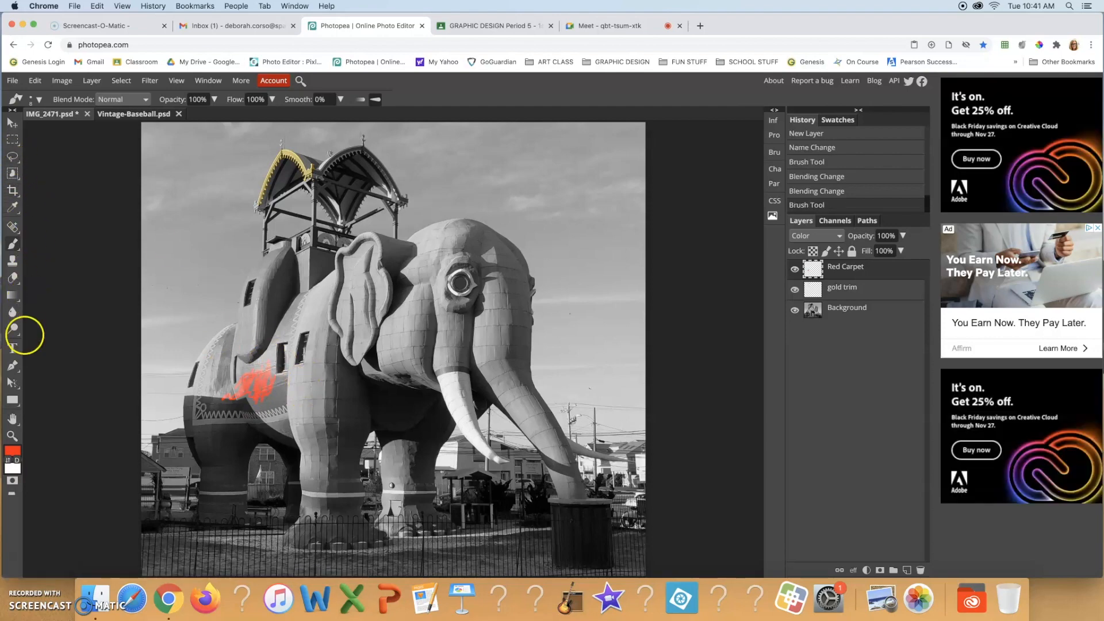
# - Fill in the scribbled red area below the windows with a larger brush
pyautogui.click(12, 435)
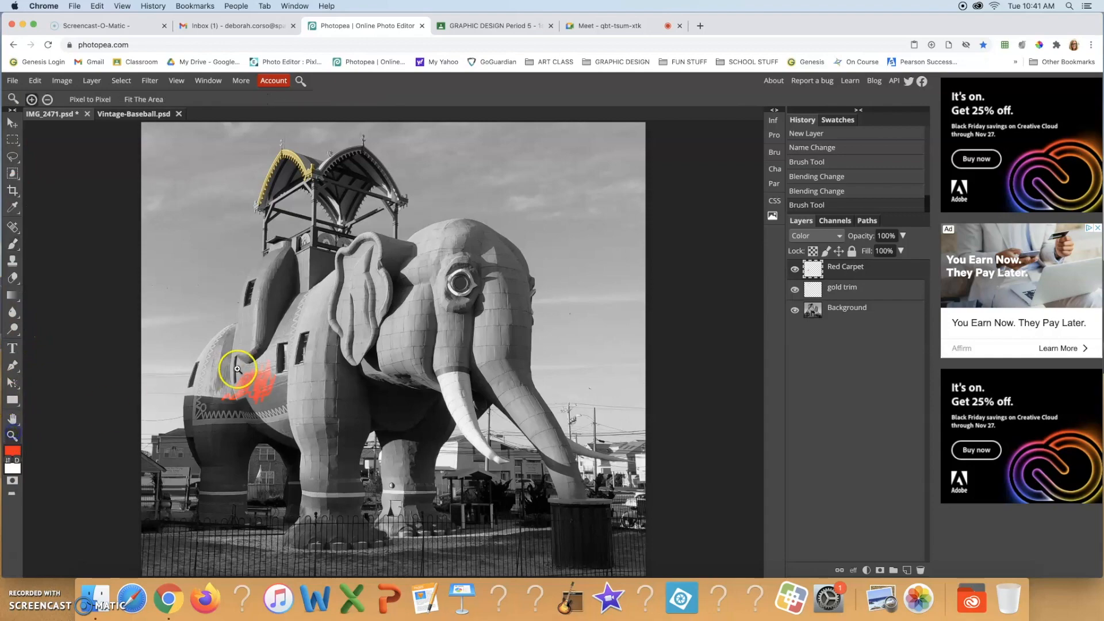
pyautogui.click(237, 367)
pyautogui.click(257, 371)
pyautogui.click(253, 353)
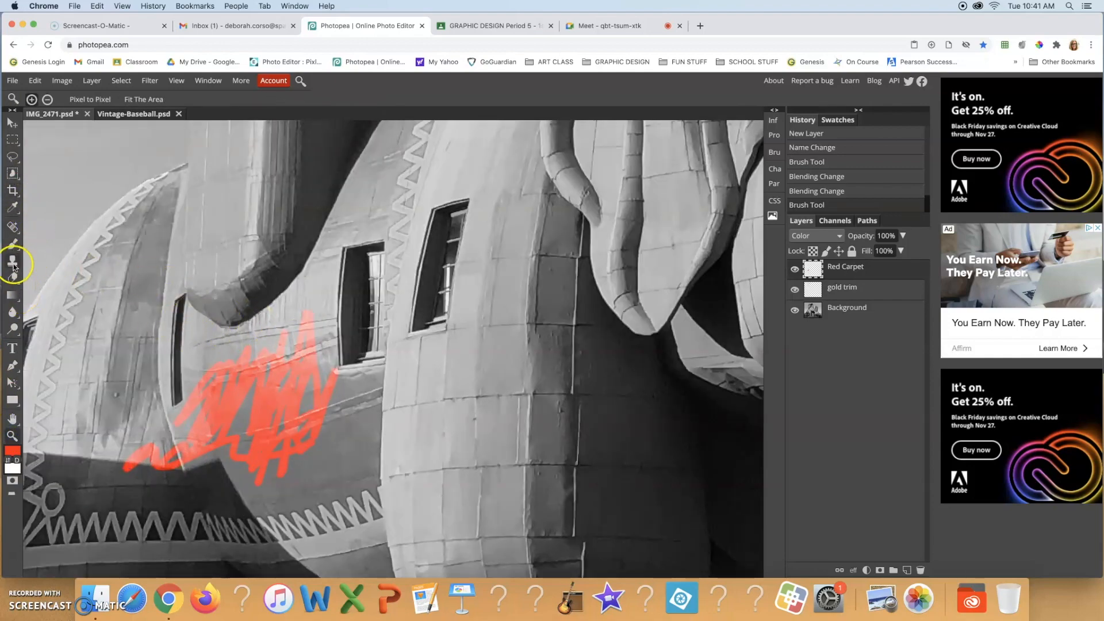
pyautogui.click(12, 244)
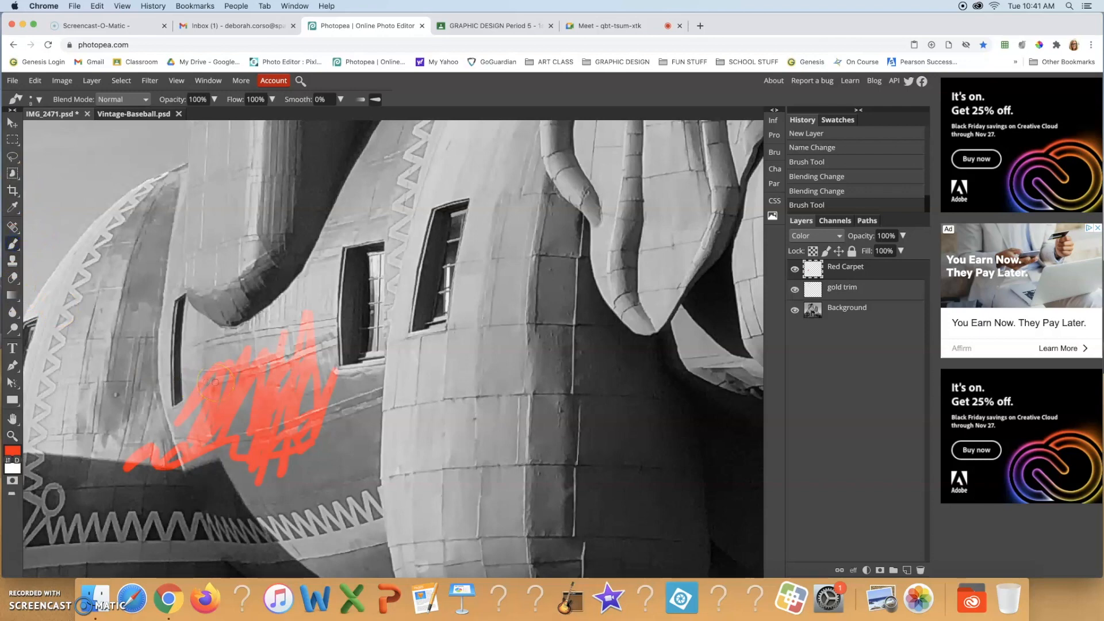
pyautogui.moveTo(215, 382)
pyautogui.mouseDown()
pyautogui.moveTo(246, 358)
pyautogui.moveTo(257, 416)
pyautogui.mouseUp()
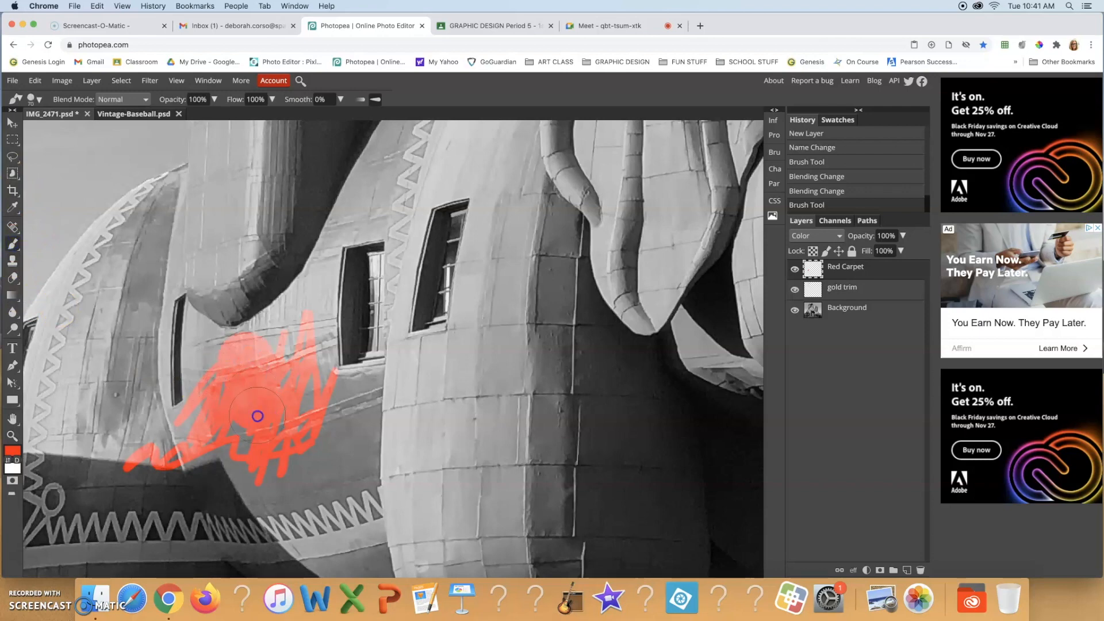
pyautogui.moveTo(293, 460); pyautogui.dragTo(289, 458)
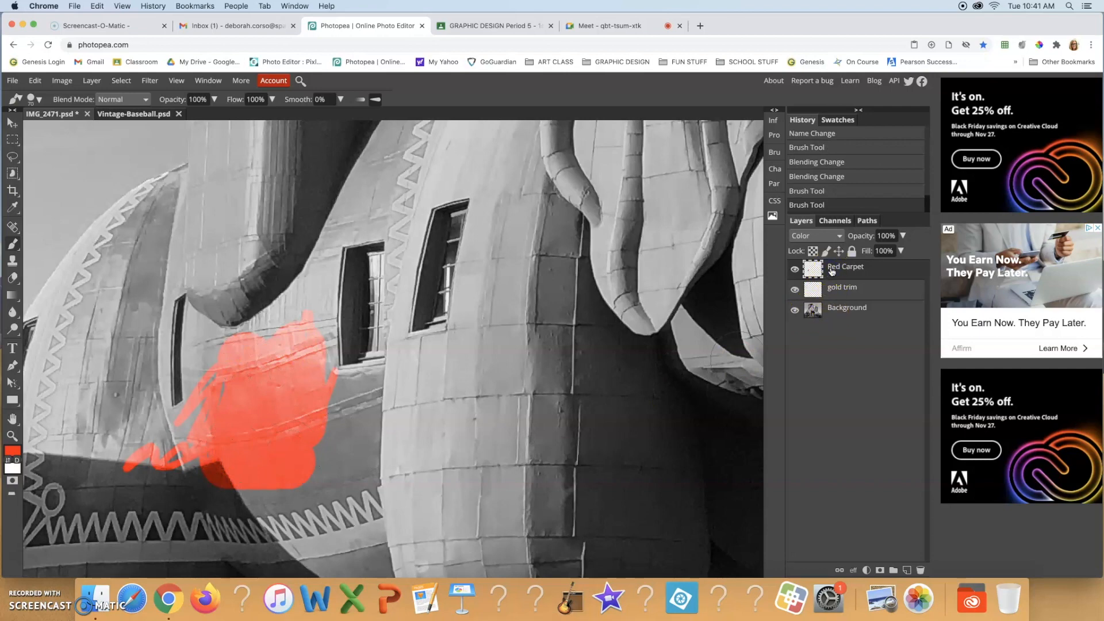
# - Apply a Hue/Saturation adjustment to the "Red Carpet" layer, reducing saturation and lightness to turn the paint a darker, muted red
pyautogui.press('super+u')
pyautogui.moveTo(522, 199); pyautogui.dragTo(505, 251)
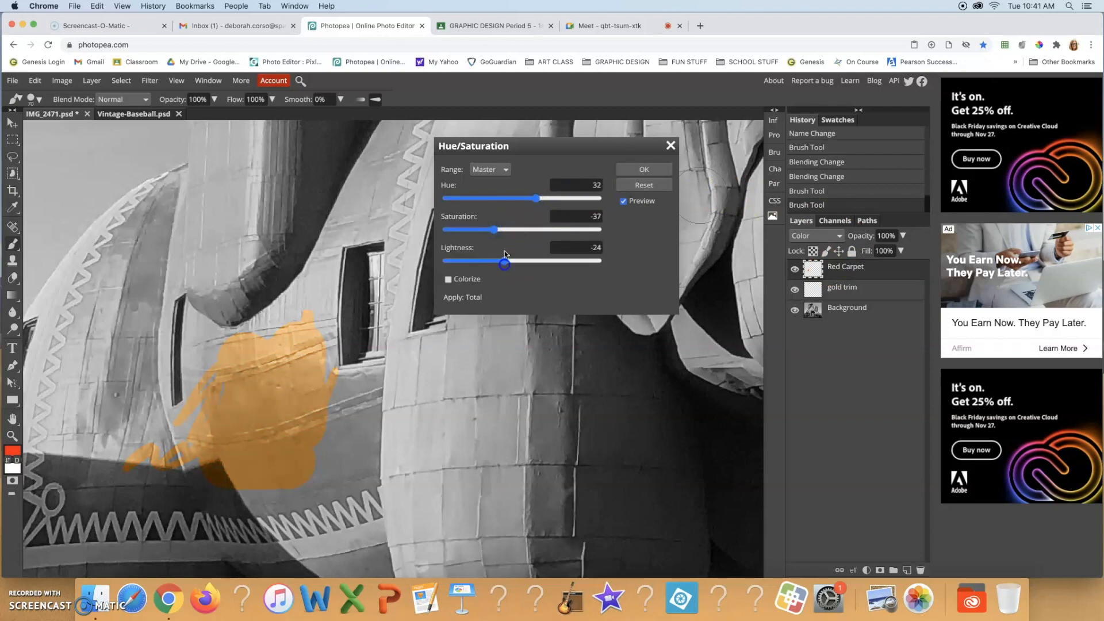
pyautogui.moveTo(529, 201)
pyautogui.mouseDown()
pyautogui.moveTo(561, 199)
pyautogui.moveTo(520, 199)
pyautogui.moveTo(512, 228)
pyautogui.moveTo(497, 230)
pyautogui.moveTo(520, 199)
pyautogui.moveTo(534, 201)
pyautogui.mouseUp()
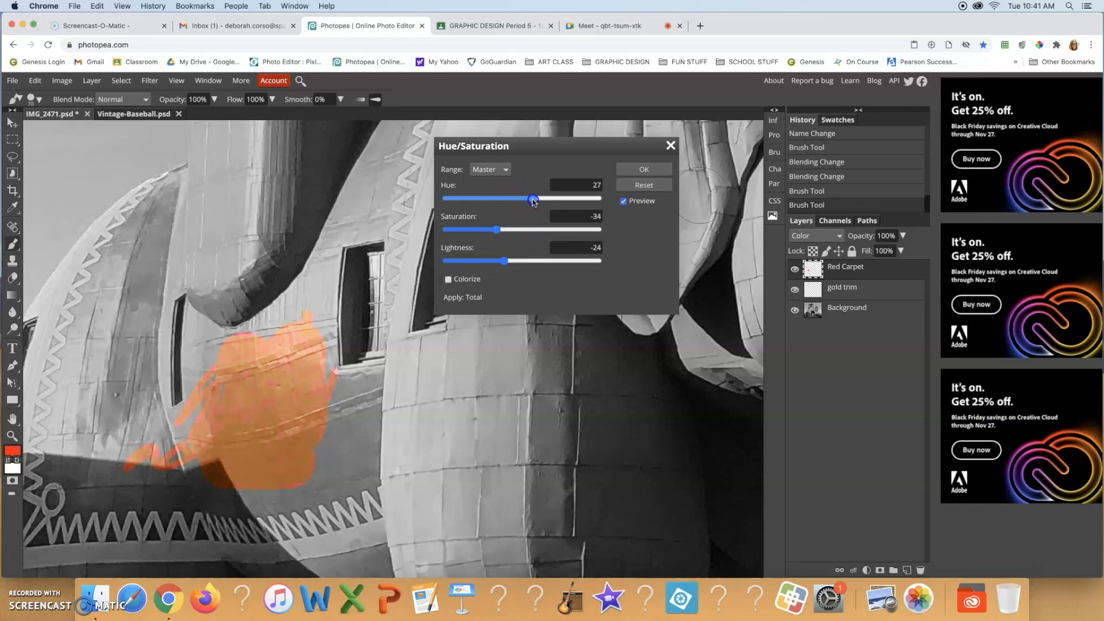
pyautogui.click(499, 265)
pyautogui.moveTo(519, 261); pyautogui.dragTo(488, 263)
pyautogui.click(643, 169)
# - Brush a patch of the original bright red, set the layer's blend mode to Normal, and sample the darkened red as the brush color
pyautogui.moveTo(312, 326)
pyautogui.mouseDown()
pyautogui.moveTo(300, 392)
pyautogui.moveTo(323, 424)
pyautogui.mouseUp()
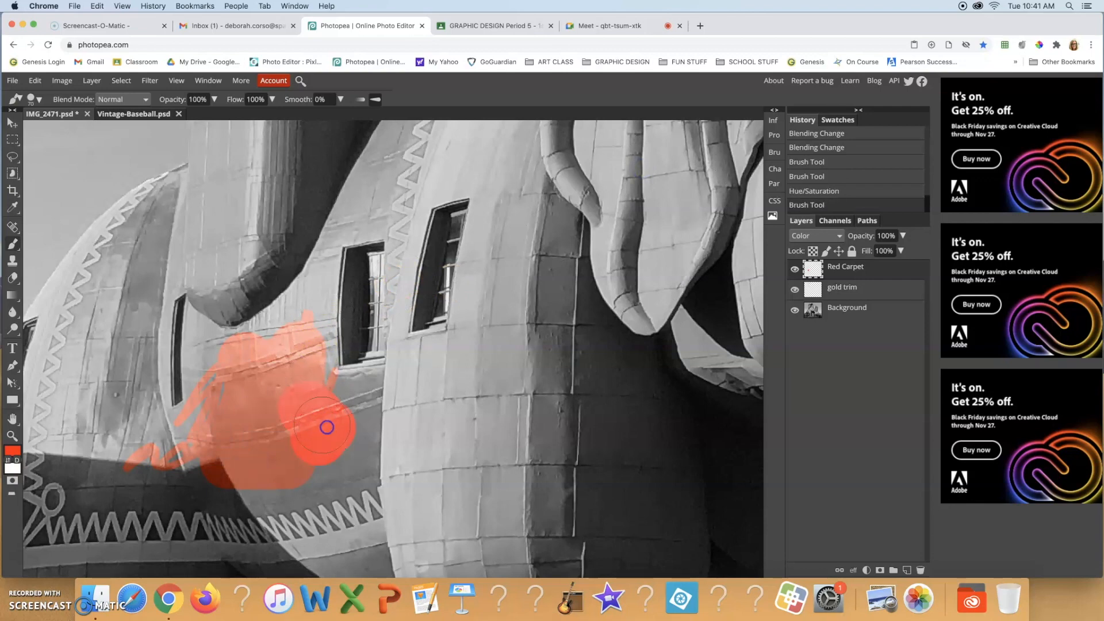
pyautogui.click(819, 236)
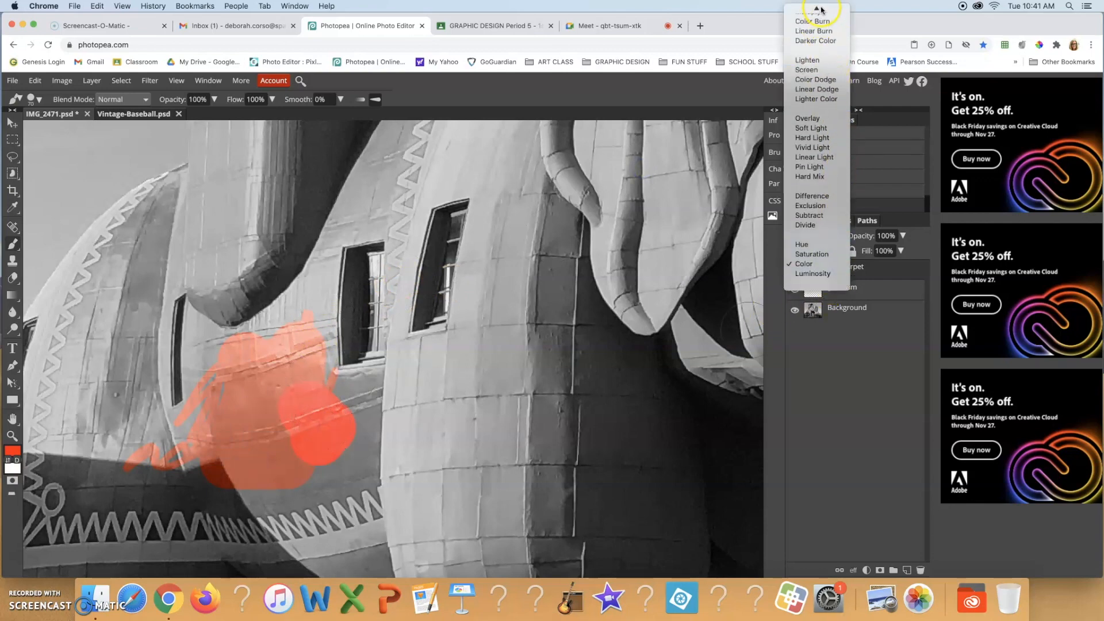
pyautogui.click(816, 14)
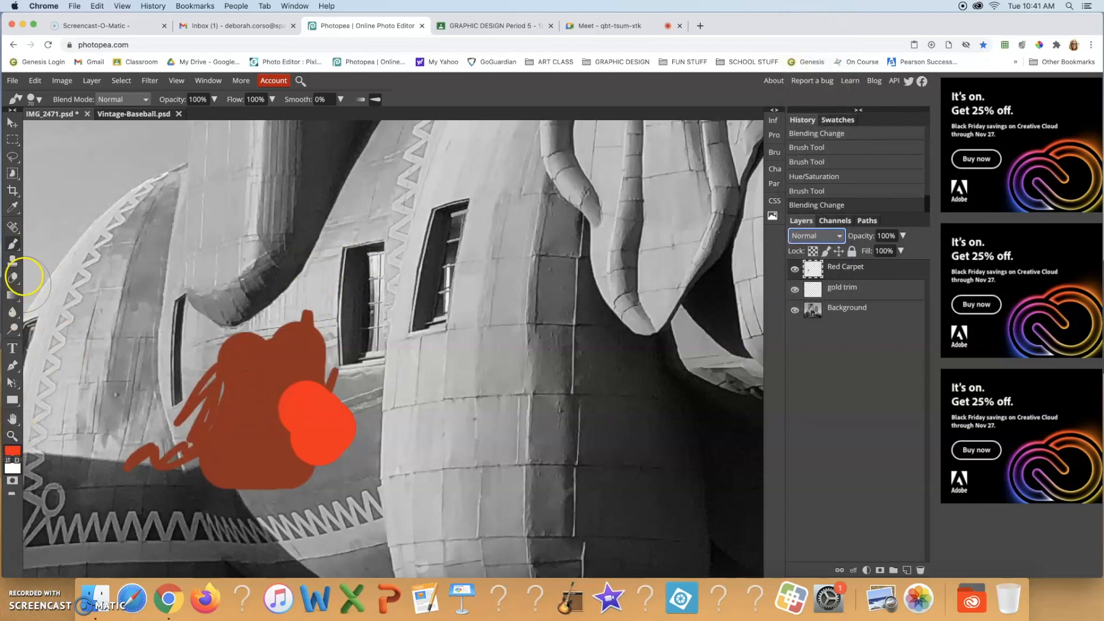
pyautogui.click(13, 208)
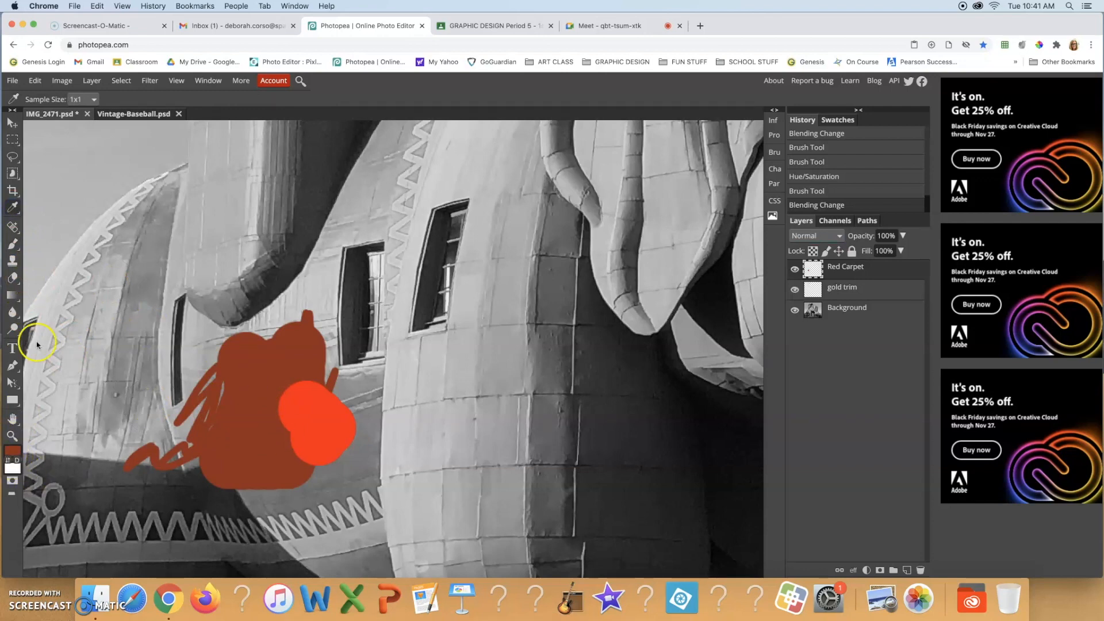
# - Paint over the bright red patch with the sampled dark red and set the "Red Carpet" layer's blend mode back to Color
pyautogui.click(8, 253)
pyautogui.moveTo(316, 419)
pyautogui.mouseDown()
pyautogui.moveTo(299, 403)
pyautogui.moveTo(336, 420)
pyautogui.mouseUp()
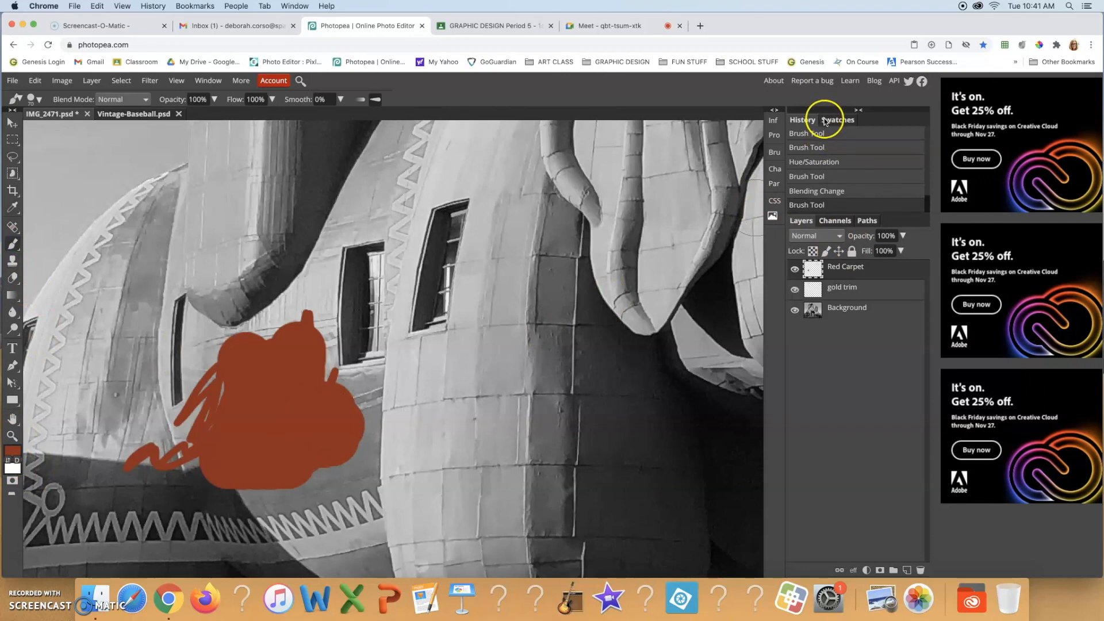
pyautogui.click(816, 239)
pyautogui.click(803, 526)
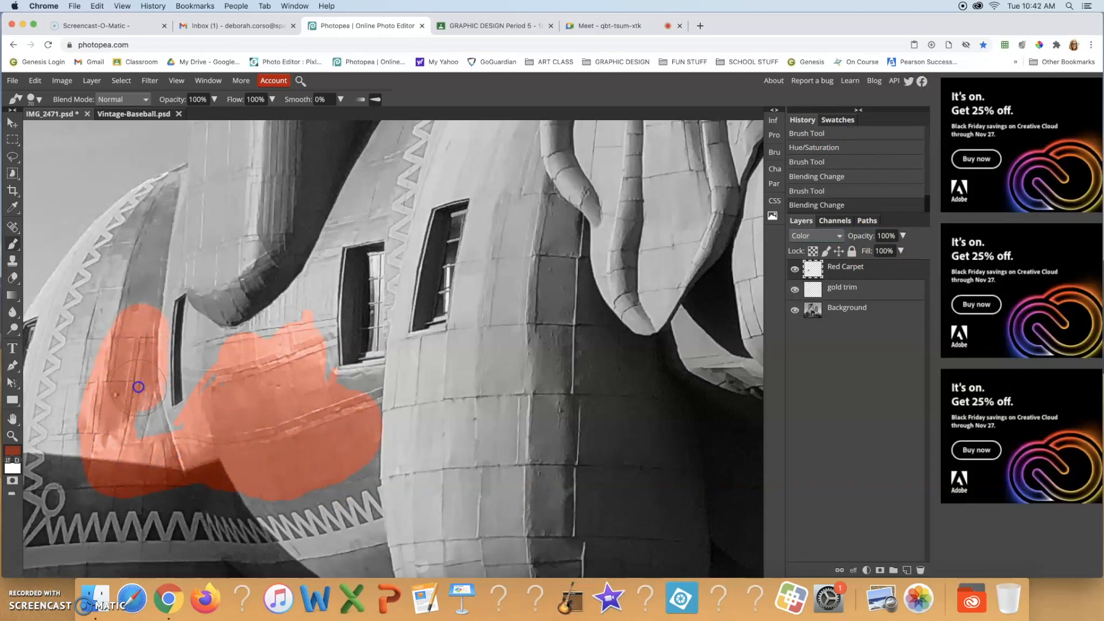
# - Paint the dark red across the rear of the carpet and down over the zigzag trim along its lower edge
pyautogui.moveTo(80, 467); pyautogui.dragTo(91, 389)
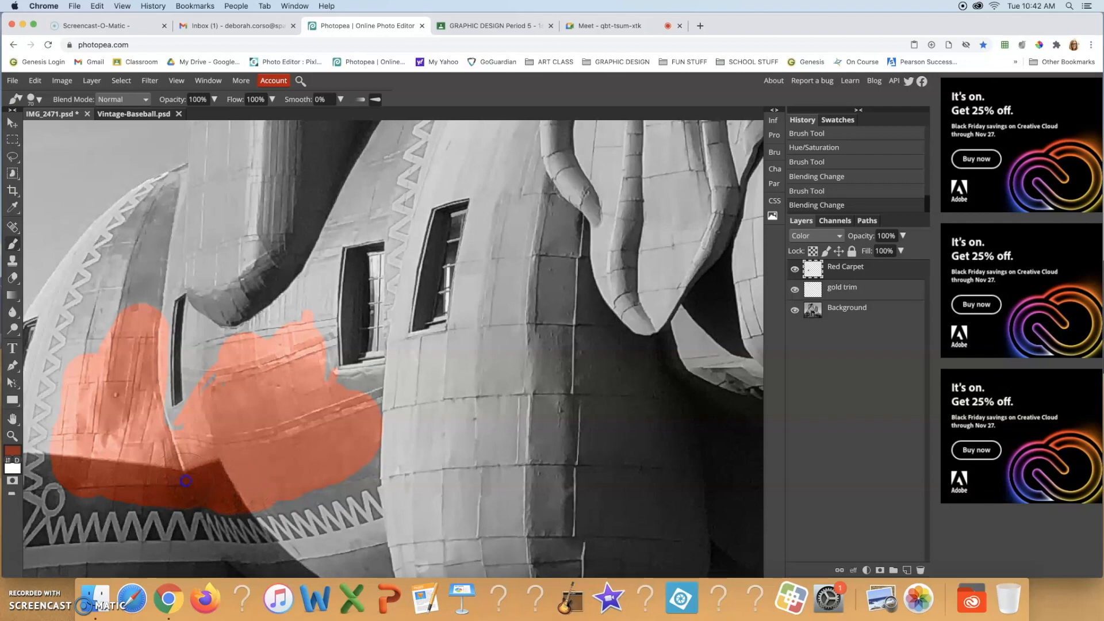
pyautogui.moveTo(187, 484); pyautogui.dragTo(143, 517)
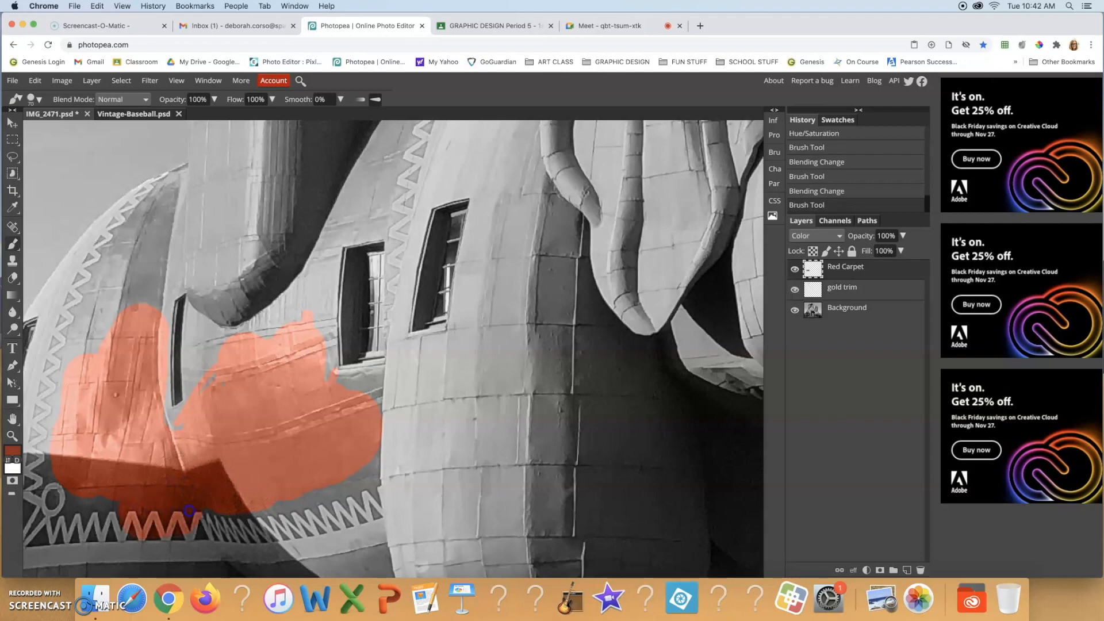
pyautogui.moveTo(286, 507)
pyautogui.mouseDown()
pyautogui.moveTo(345, 468)
pyautogui.moveTo(353, 490)
pyautogui.mouseUp()
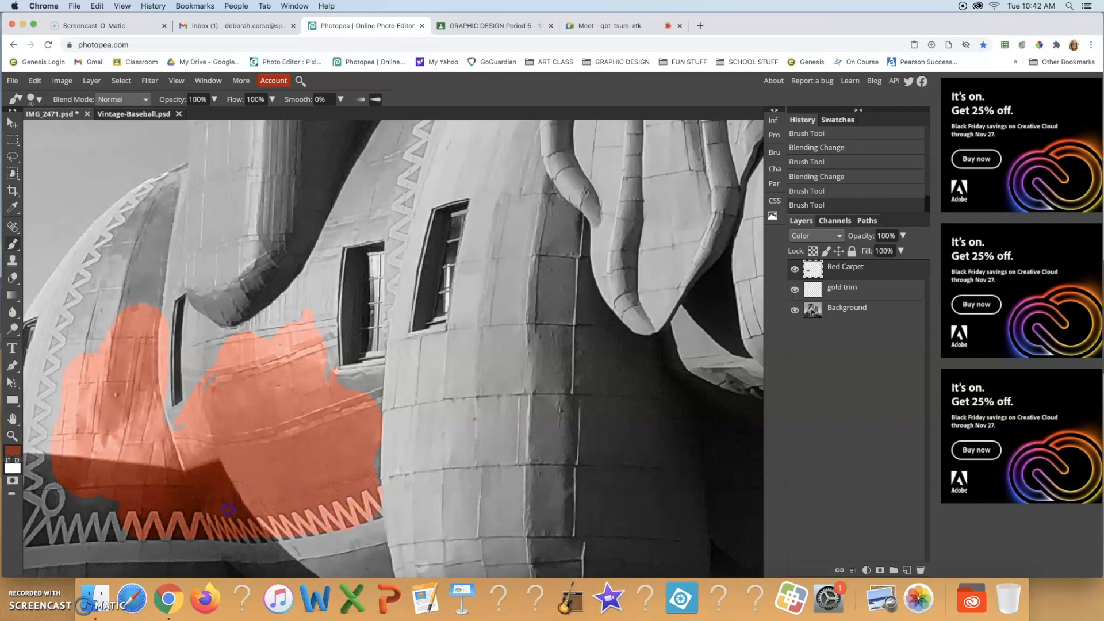
pyautogui.click(99, 510)
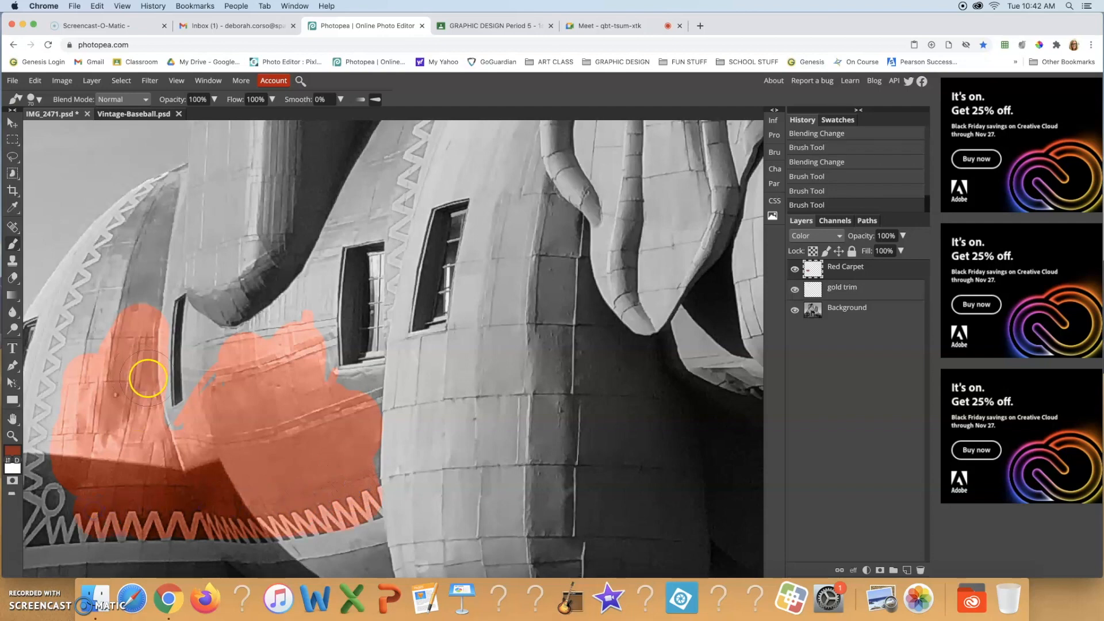
pyautogui.moveTo(201, 345)
pyautogui.mouseDown()
pyautogui.moveTo(234, 348)
pyautogui.moveTo(300, 290)
pyautogui.moveTo(319, 384)
pyautogui.moveTo(356, 393)
pyautogui.moveTo(352, 480)
pyautogui.mouseUp()
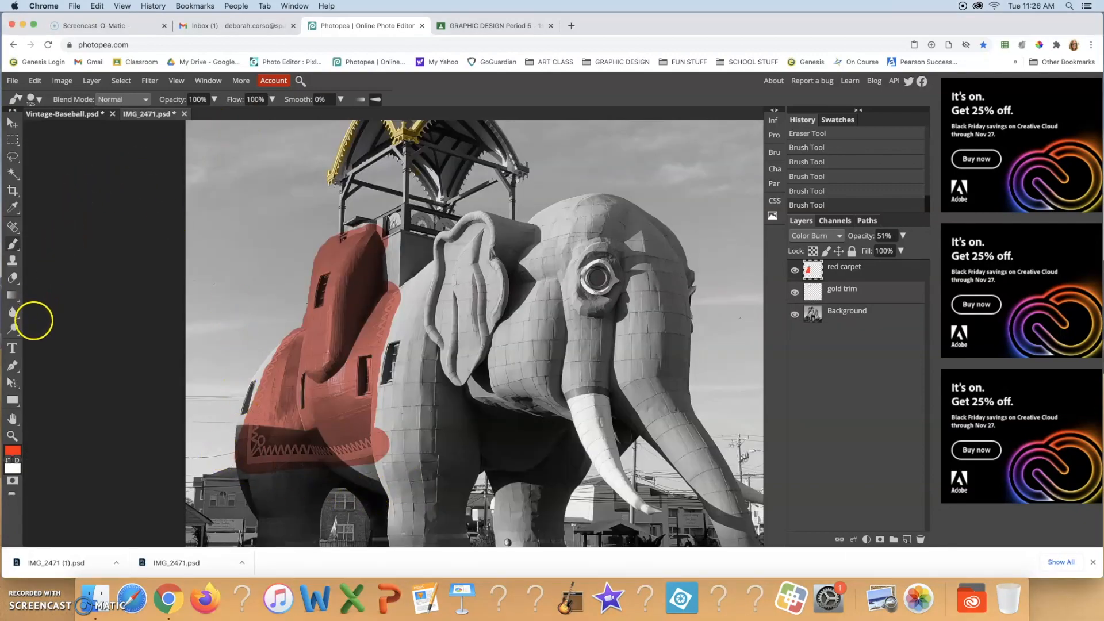
# - Erase the red from the first zigzags of the trim at the carpet's lower rear corner on the "red carpet" layer
pyautogui.moveTo(247, 446)
pyautogui.mouseDown()
pyautogui.moveTo(419, 441)
pyautogui.moveTo(339, 399)
pyautogui.mouseUp()
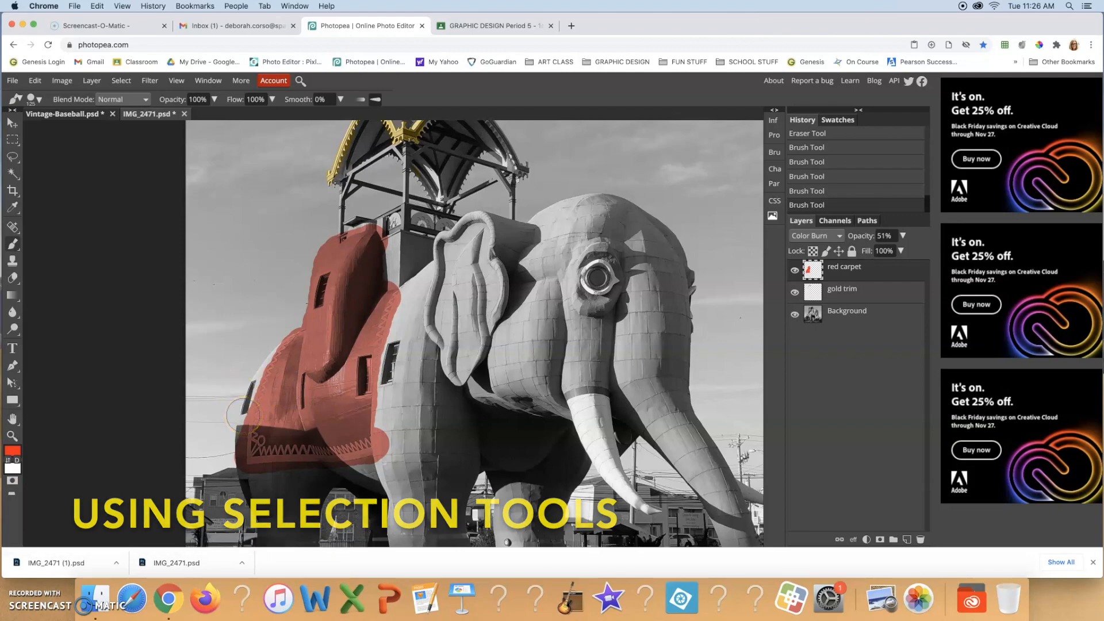
pyautogui.scroll(5, 302, 434)
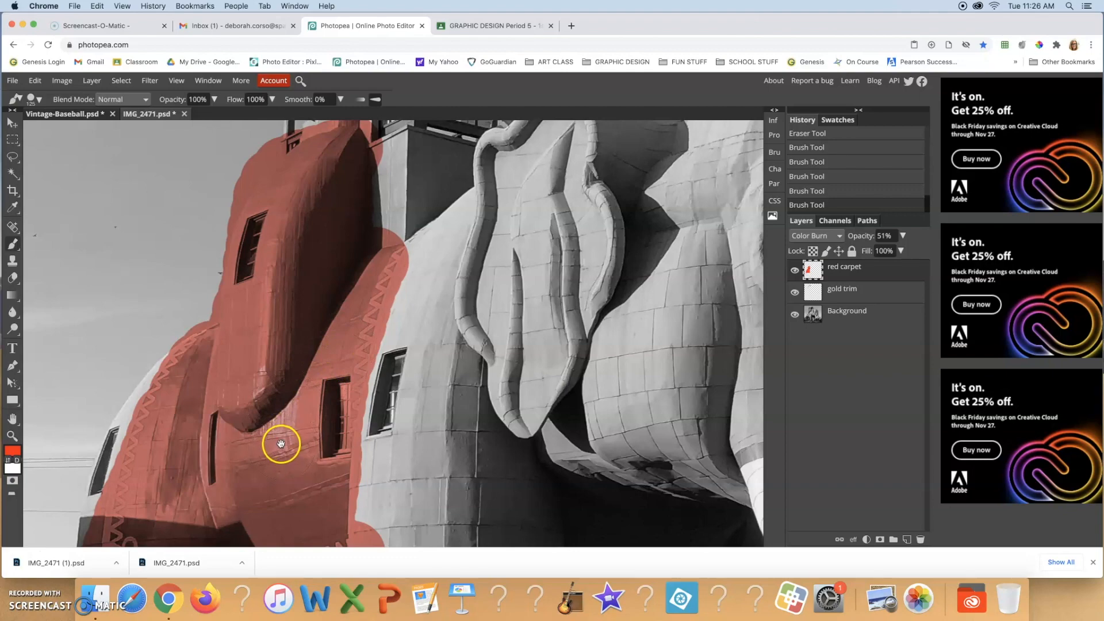
pyautogui.scroll(-5, 278, 447)
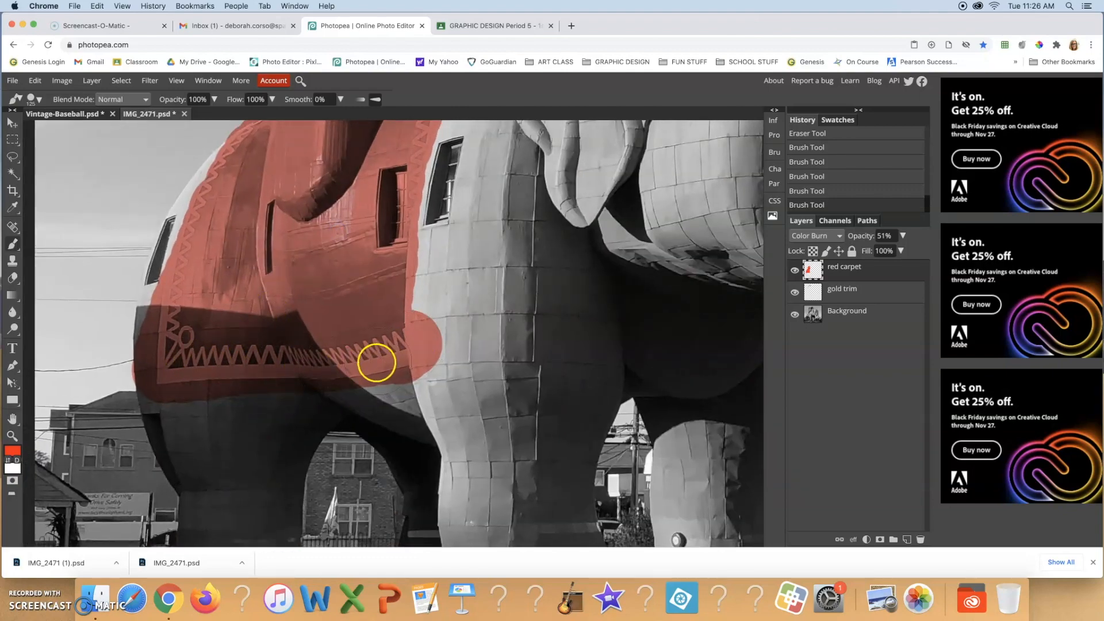
pyautogui.click(12, 277)
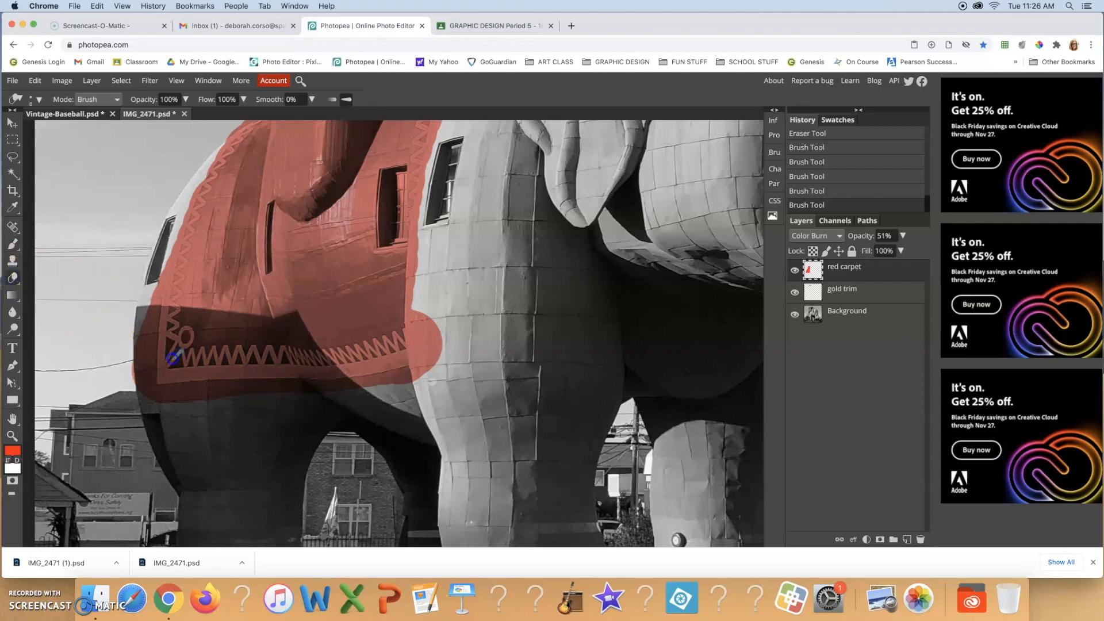
pyautogui.moveTo(162, 371); pyautogui.dragTo(180, 351)
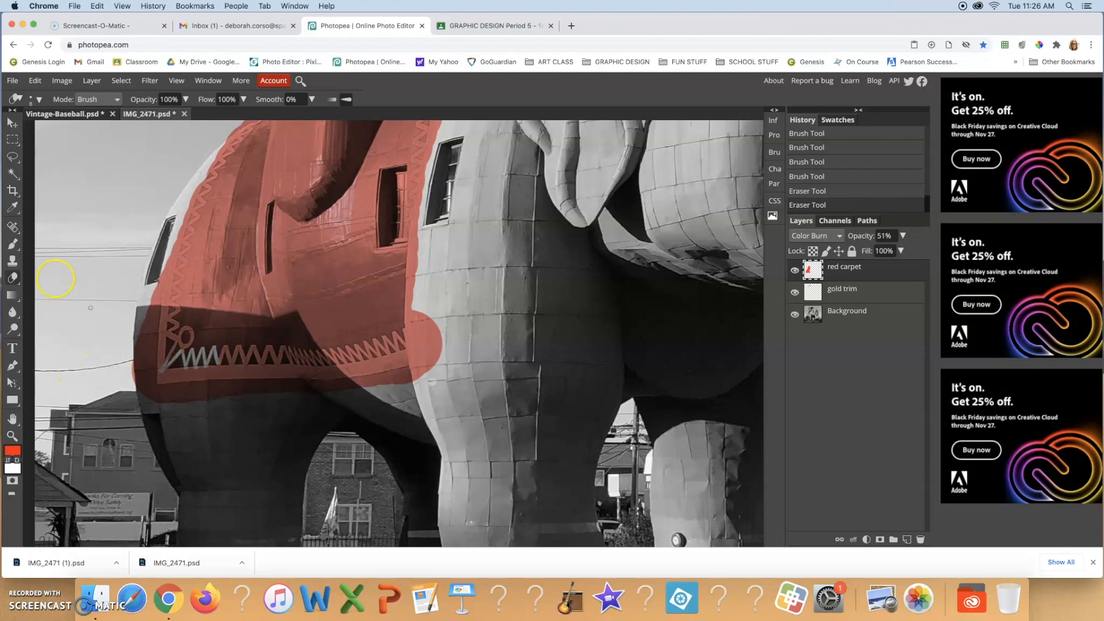
# - Select the excess red outside the carpet with the Polygonal Lasso, tracing the lower zigzag trim and both side edges, then looping around the overspill
pyautogui.click(13, 157)
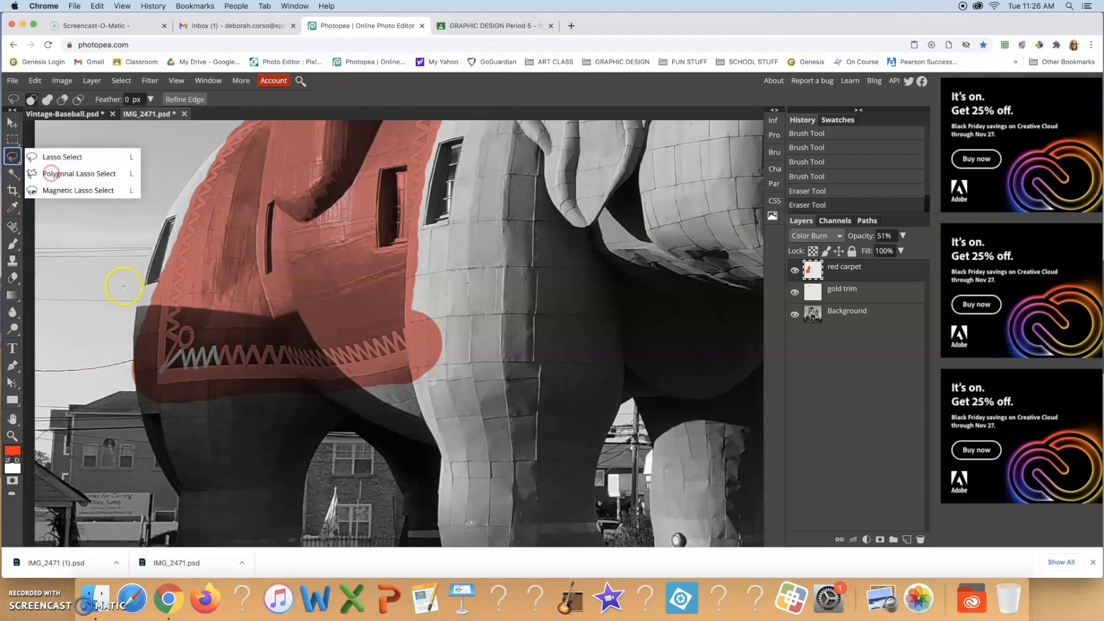
pyautogui.click(67, 174)
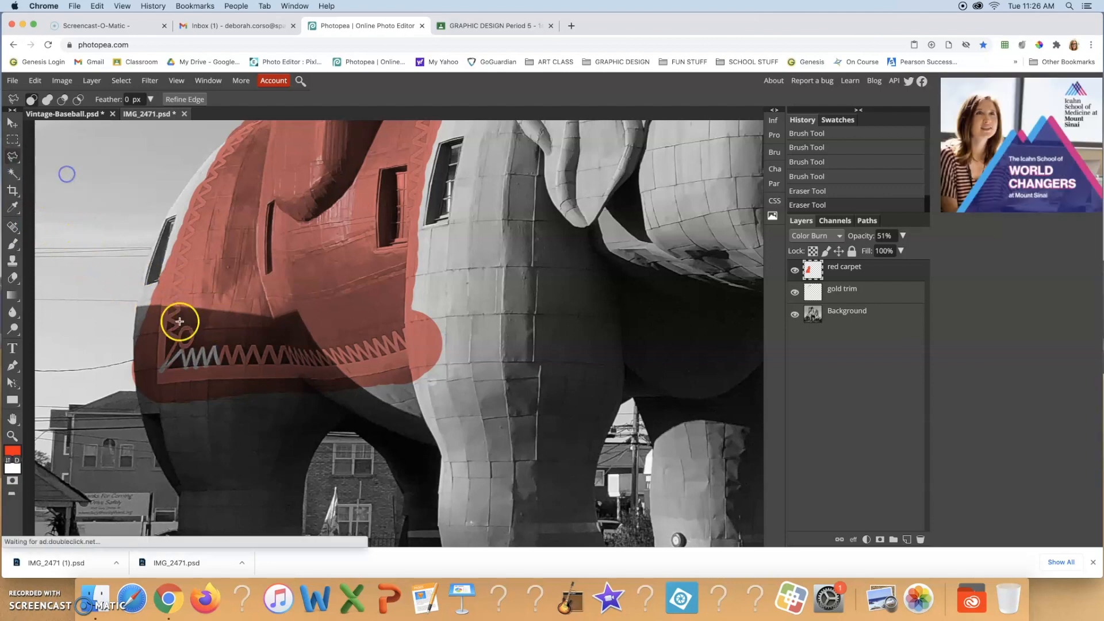
pyautogui.click(163, 369)
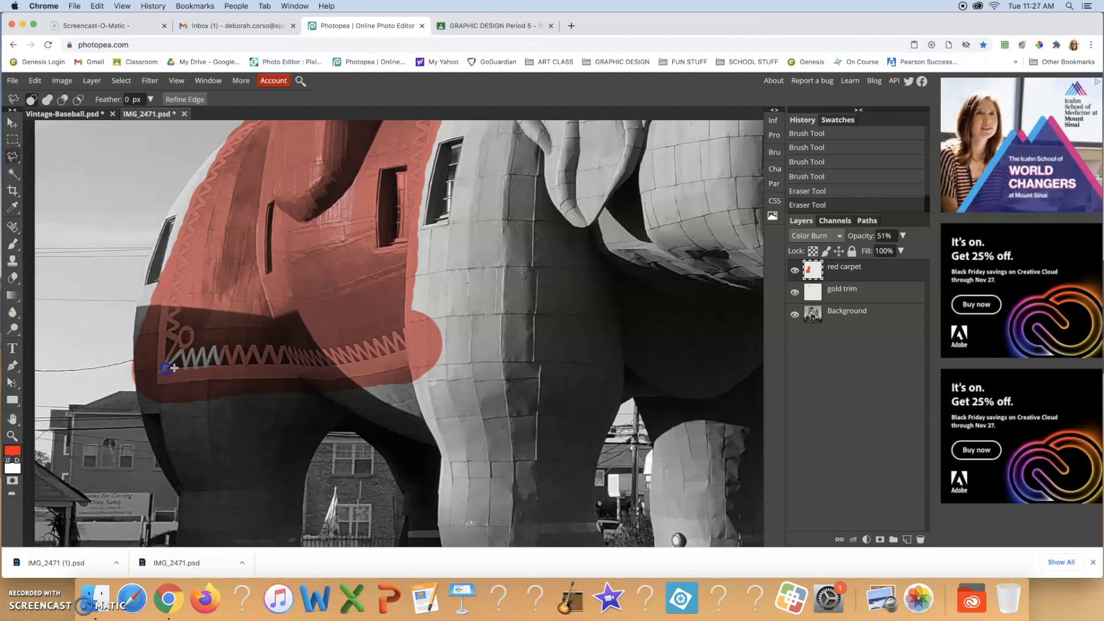
pyautogui.click(210, 365)
pyautogui.click(322, 366)
pyautogui.click(360, 361)
pyautogui.click(389, 347)
pyautogui.click(402, 324)
pyautogui.click(406, 283)
pyautogui.click(424, 266)
pyautogui.click(465, 312)
pyautogui.click(467, 402)
pyautogui.click(337, 407)
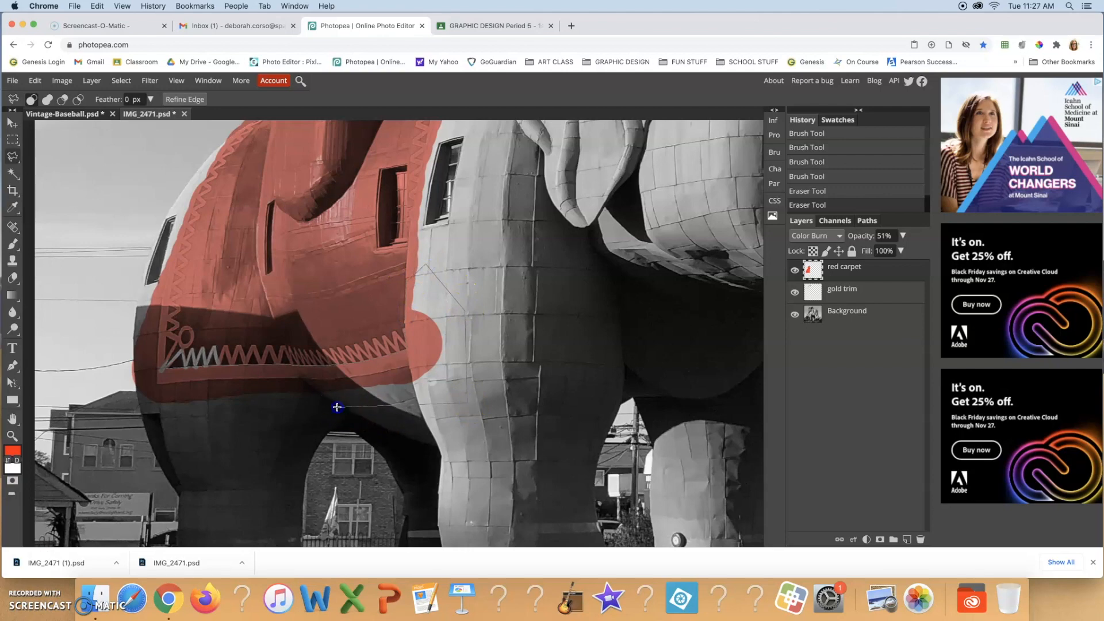
pyautogui.click(151, 420)
pyautogui.click(117, 409)
pyautogui.click(136, 267)
pyautogui.click(149, 224)
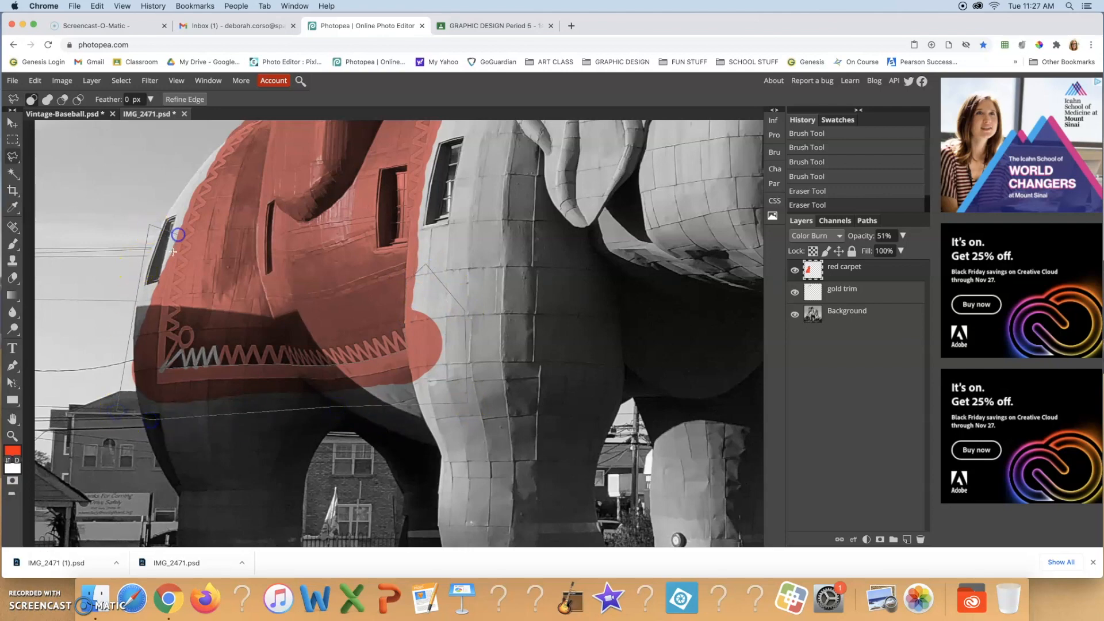
pyautogui.click(167, 290)
pyautogui.click(159, 317)
pyautogui.click(155, 345)
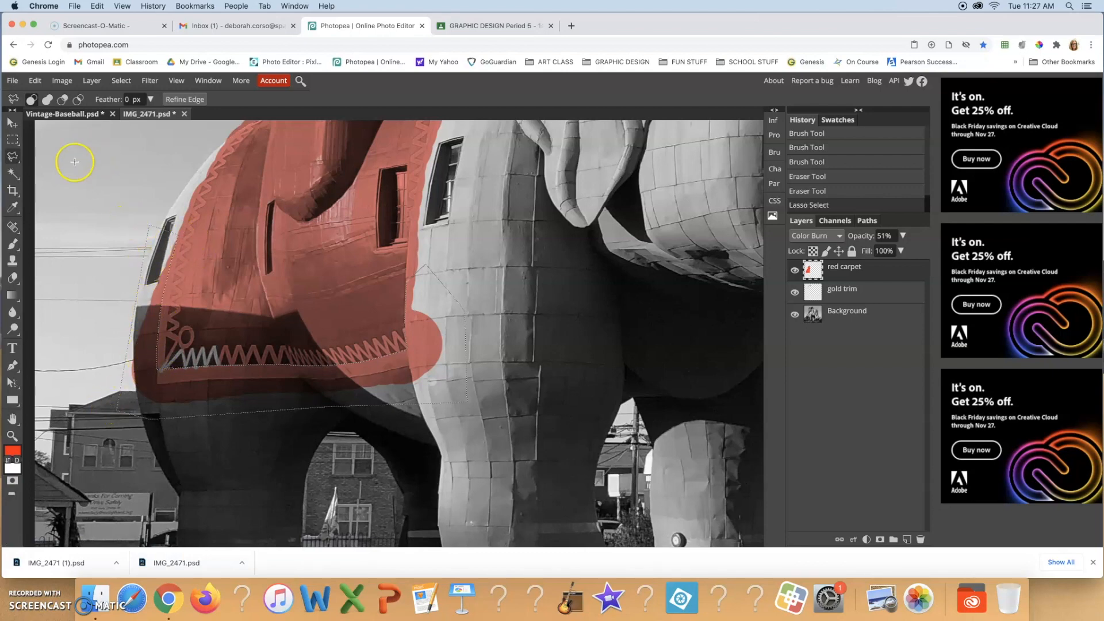
# - Add the red overspill along the carpet's rear edge, from the lower corner up past the side window, to the Polygonal Lasso selection
pyautogui.click(48, 101)
pyautogui.click(46, 101)
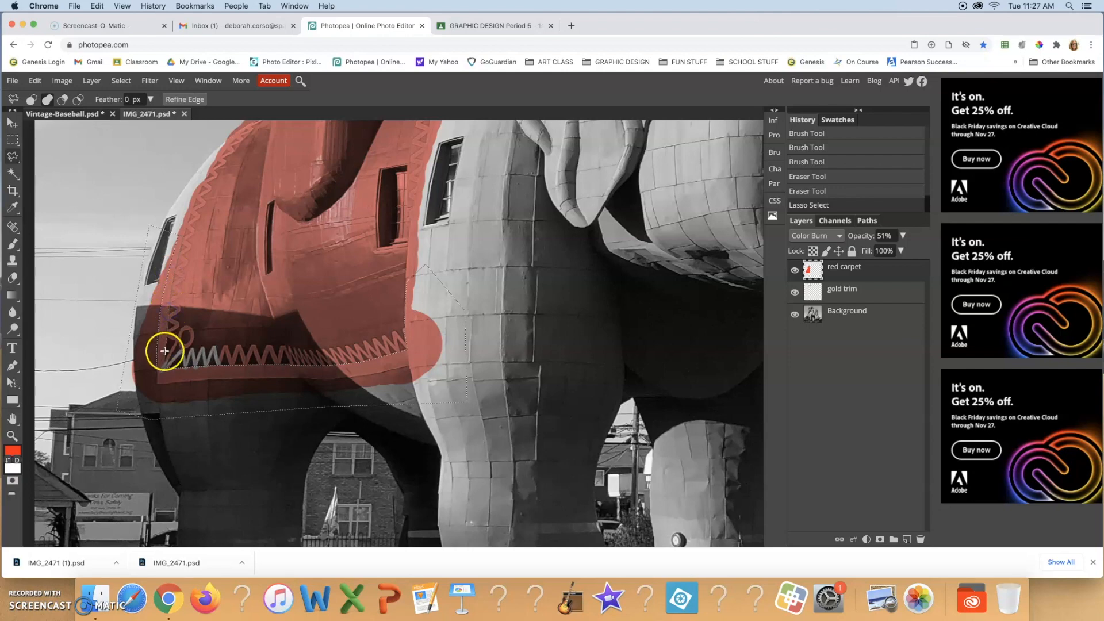
pyautogui.moveTo(165, 356); pyautogui.dragTo(166, 373)
pyautogui.moveTo(146, 331)
pyautogui.mouseDown()
pyautogui.moveTo(158, 253)
pyautogui.moveTo(201, 173)
pyautogui.mouseUp()
pyautogui.click(202, 172)
pyautogui.click(208, 175)
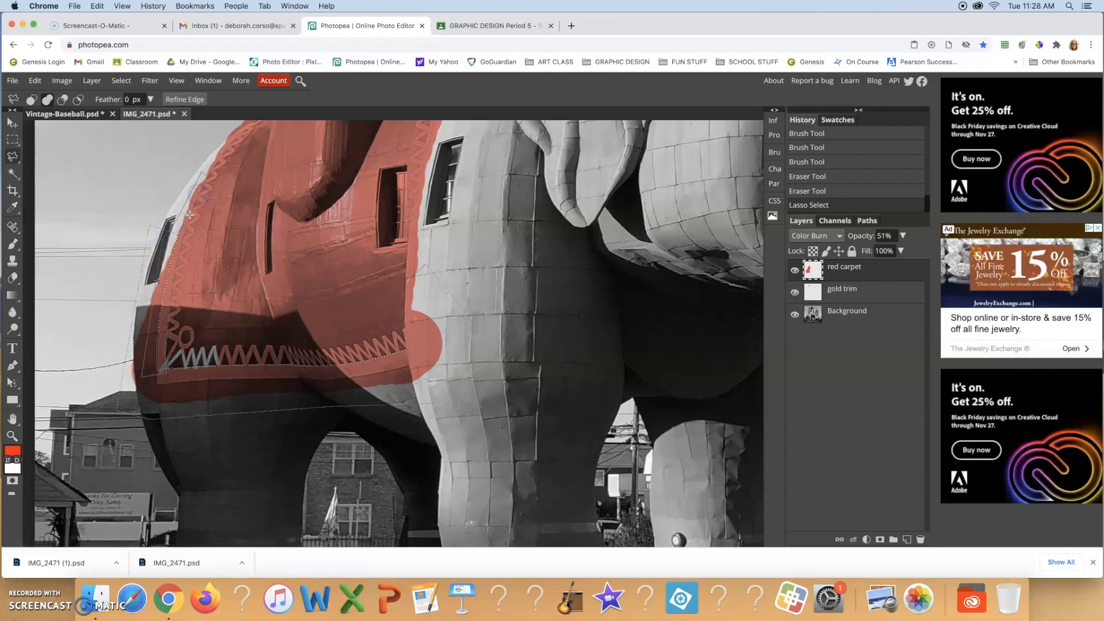
pyautogui.click(182, 240)
pyautogui.click(162, 239)
# - Enlarge the Eraser to 250, erase the selected red overspill beside and below the carpet, and clear the selection
pyautogui.click(13, 279)
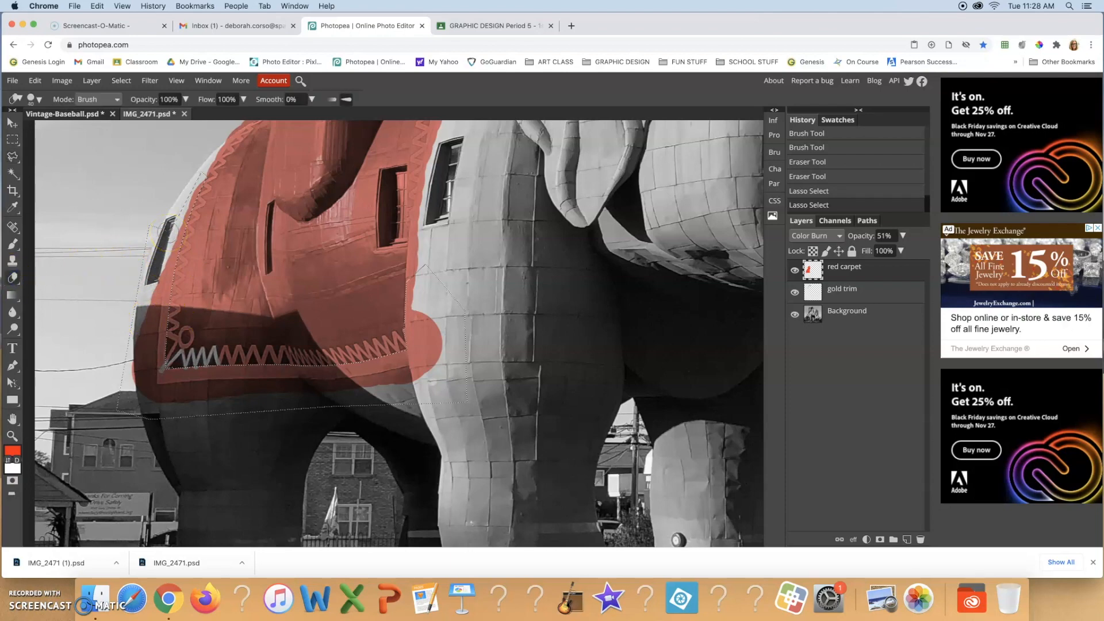
pyautogui.press(']')
pyautogui.press(']')
pyautogui.press(']')
pyautogui.press(']')
pyautogui.press(']')
pyautogui.press(']')
pyautogui.moveTo(190, 197)
pyautogui.mouseDown()
pyautogui.moveTo(162, 343)
pyautogui.moveTo(180, 377)
pyautogui.moveTo(336, 381)
pyautogui.moveTo(412, 364)
pyautogui.moveTo(425, 275)
pyautogui.moveTo(443, 339)
pyautogui.moveTo(336, 372)
pyautogui.mouseUp()
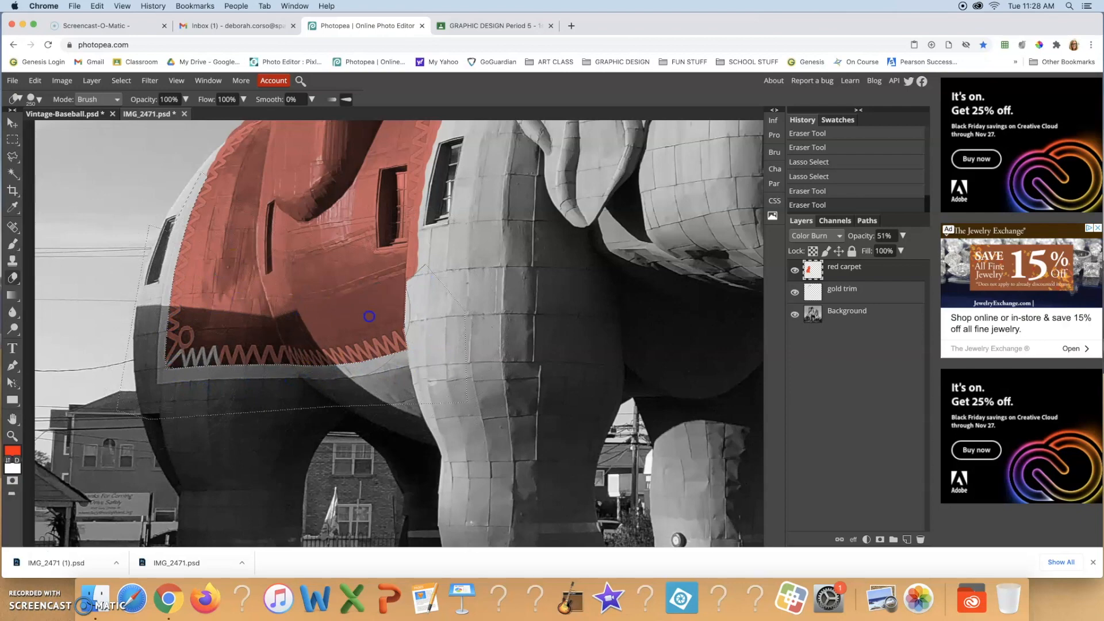
pyautogui.click(392, 404)
pyautogui.hotkey('ctrl', 'd')
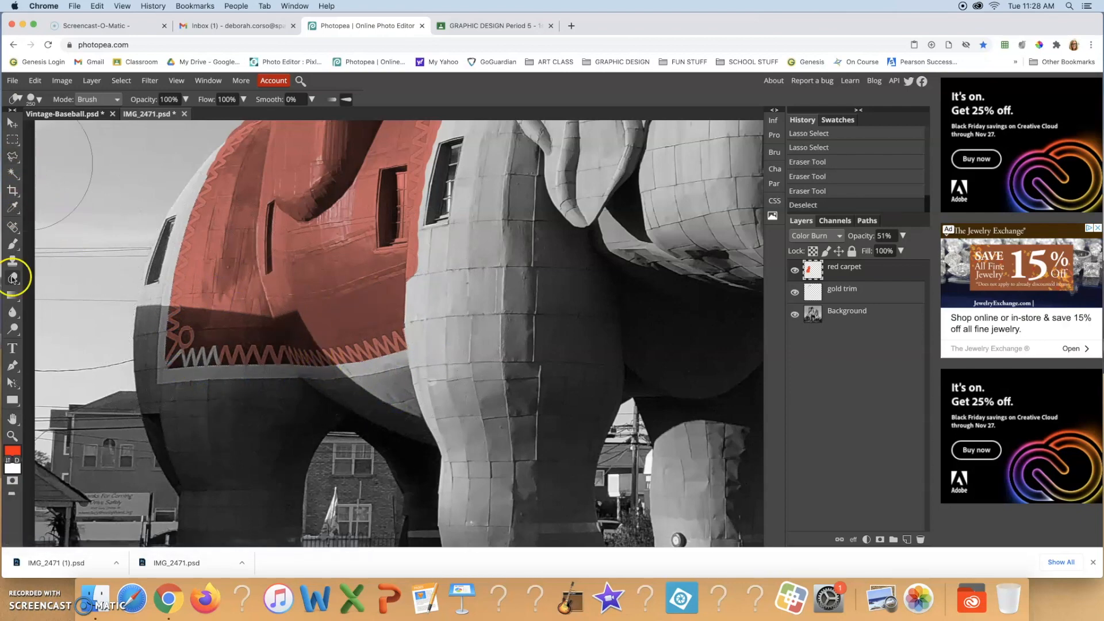
# - Outline the next wide red zigzags of the carpet's lower trim, beside the already cleaned ones, with the Polygonal Lasso
pyautogui.click(12, 436)
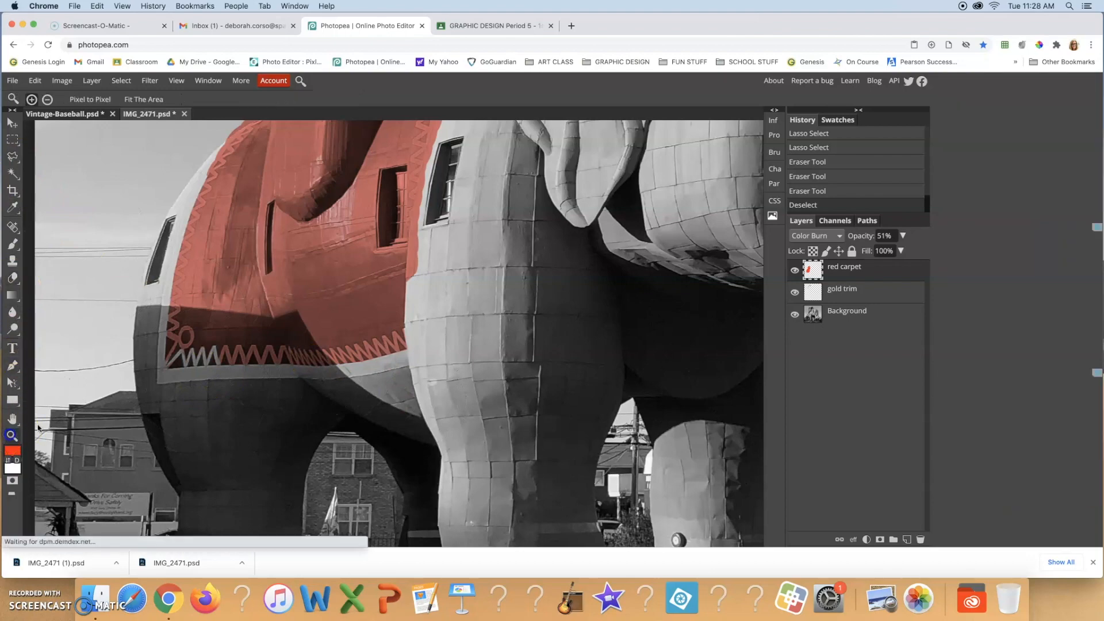
pyautogui.click(205, 363)
pyautogui.click(287, 352)
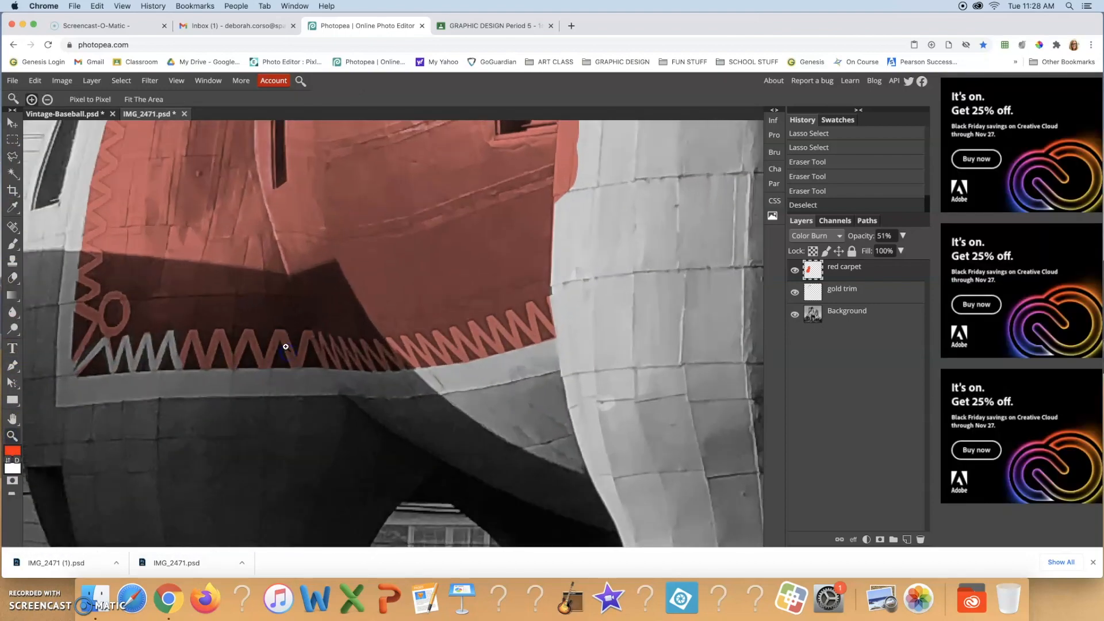
pyautogui.click(285, 349)
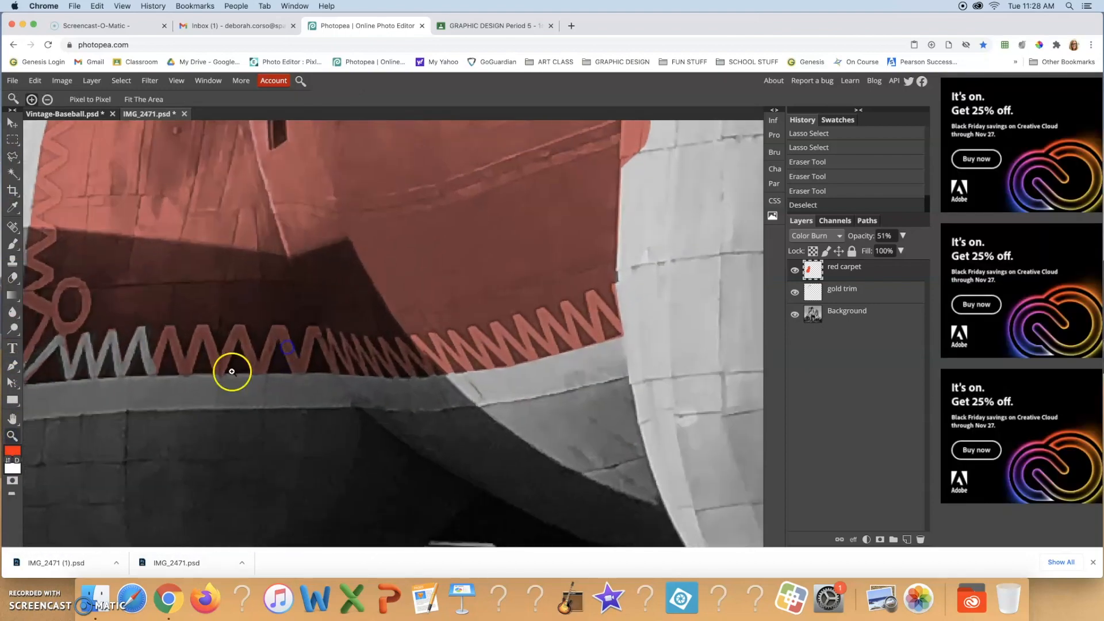
pyautogui.click(12, 156)
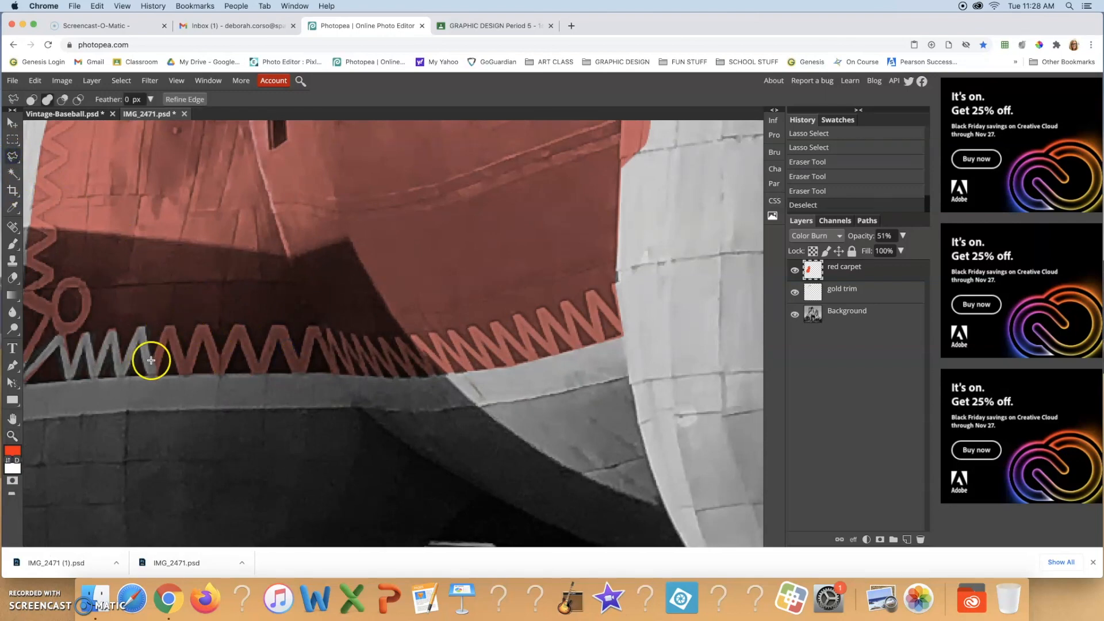
pyautogui.moveTo(165, 324); pyautogui.dragTo(174, 325)
pyautogui.click(174, 325)
pyautogui.click(194, 323)
pyautogui.click(218, 356)
pyautogui.click(233, 324)
pyautogui.click(258, 361)
pyautogui.click(273, 334)
pyautogui.click(296, 357)
pyautogui.click(310, 390)
pyautogui.click(149, 390)
pyautogui.click(150, 368)
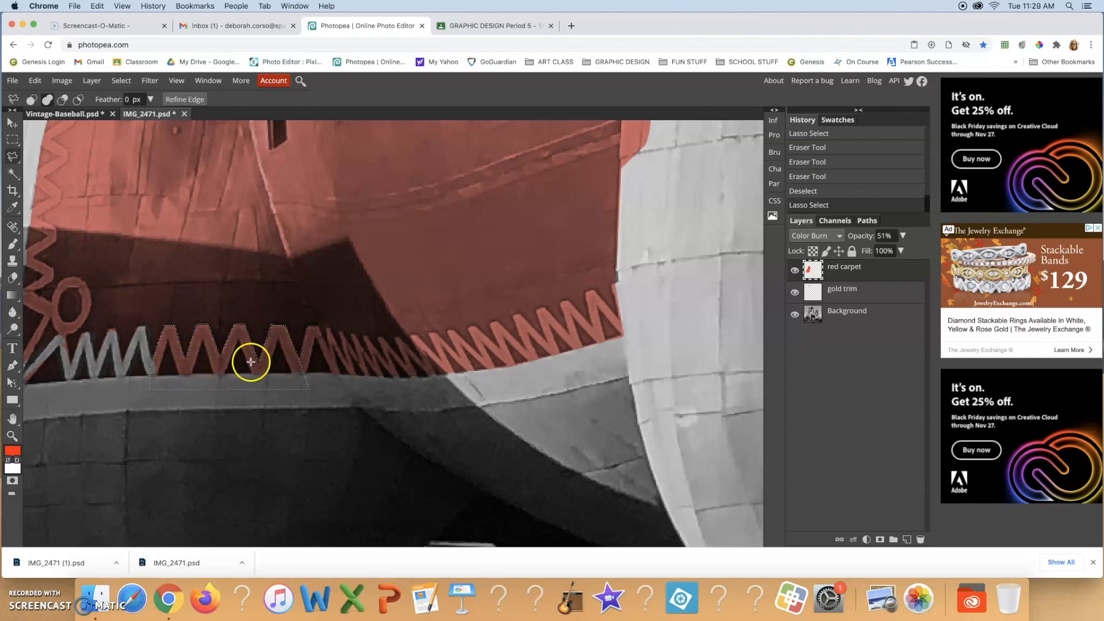
# - Subtract the triangular carpet gaps between the outlined zigzags from the selection with the Polygonal Lasso
pyautogui.click(63, 101)
pyautogui.moveTo(167, 342)
pyautogui.mouseDown()
pyautogui.moveTo(179, 375)
pyautogui.moveTo(168, 341)
pyautogui.mouseUp()
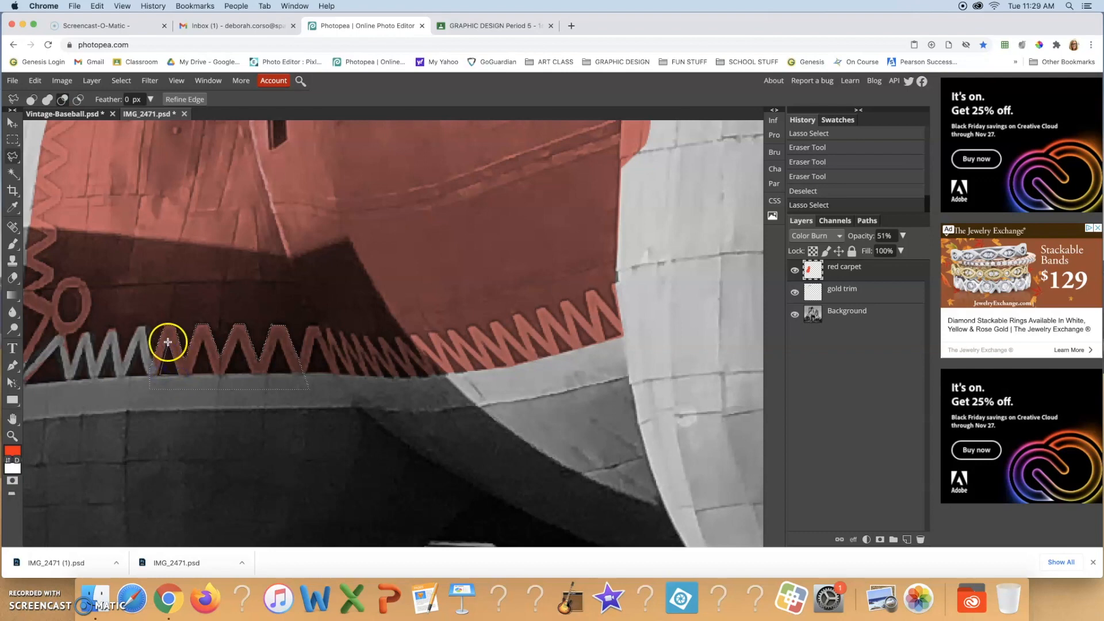
pyautogui.click(202, 342)
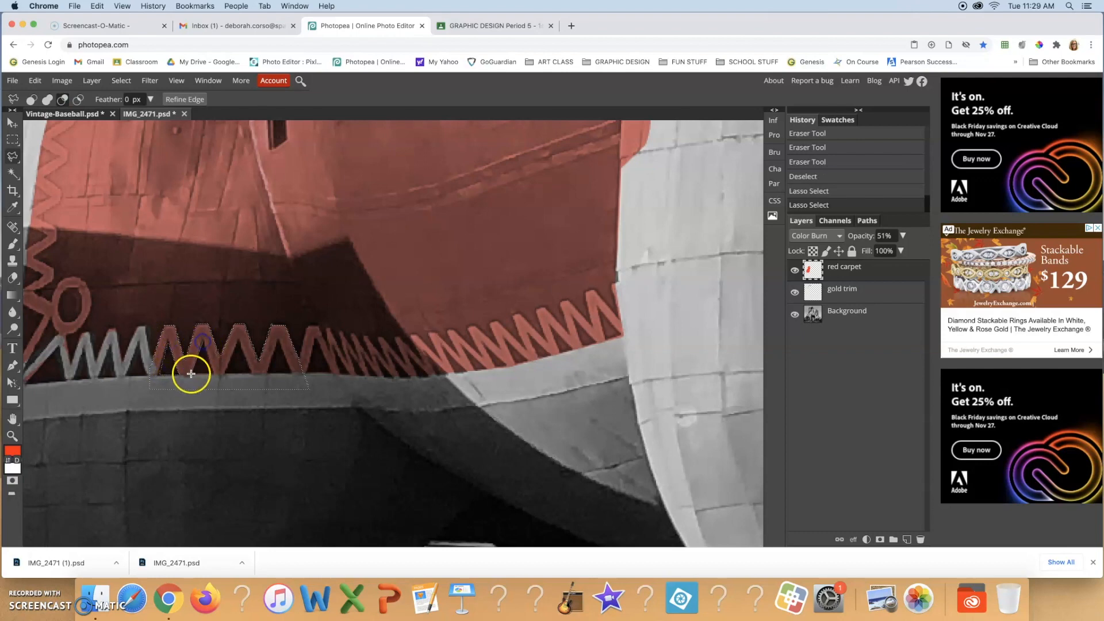
pyautogui.click(237, 341)
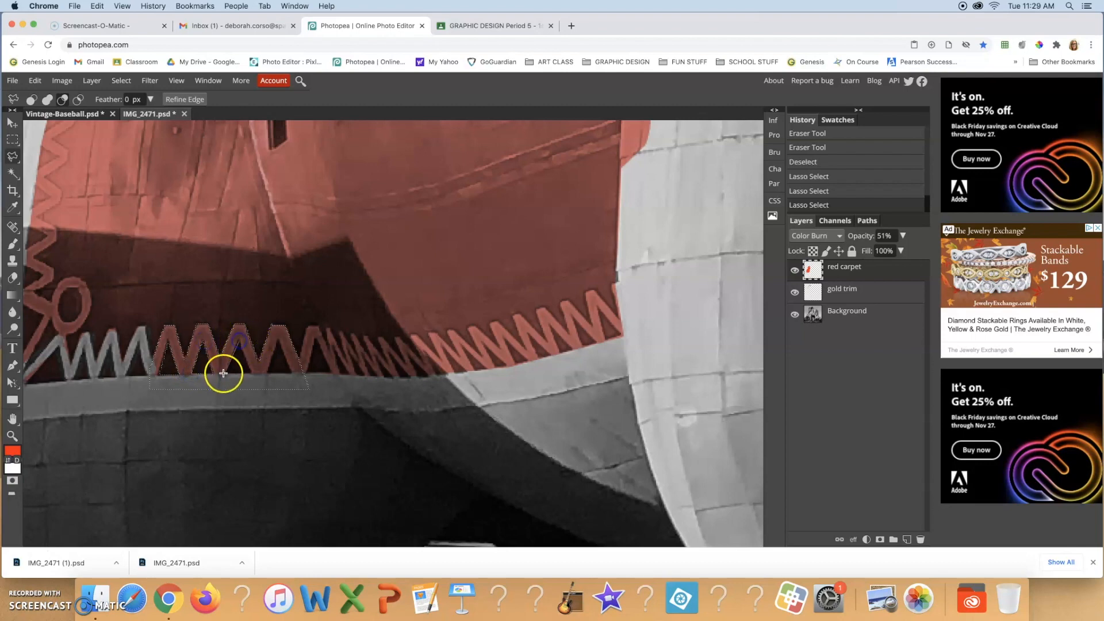
pyautogui.click(237, 341)
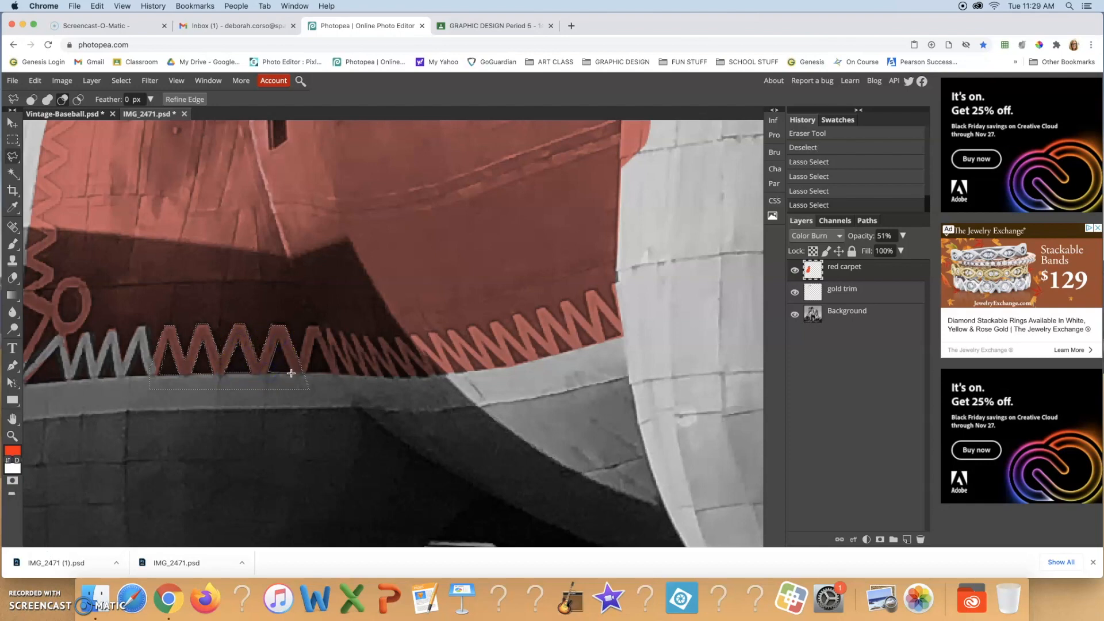
pyautogui.click(279, 341)
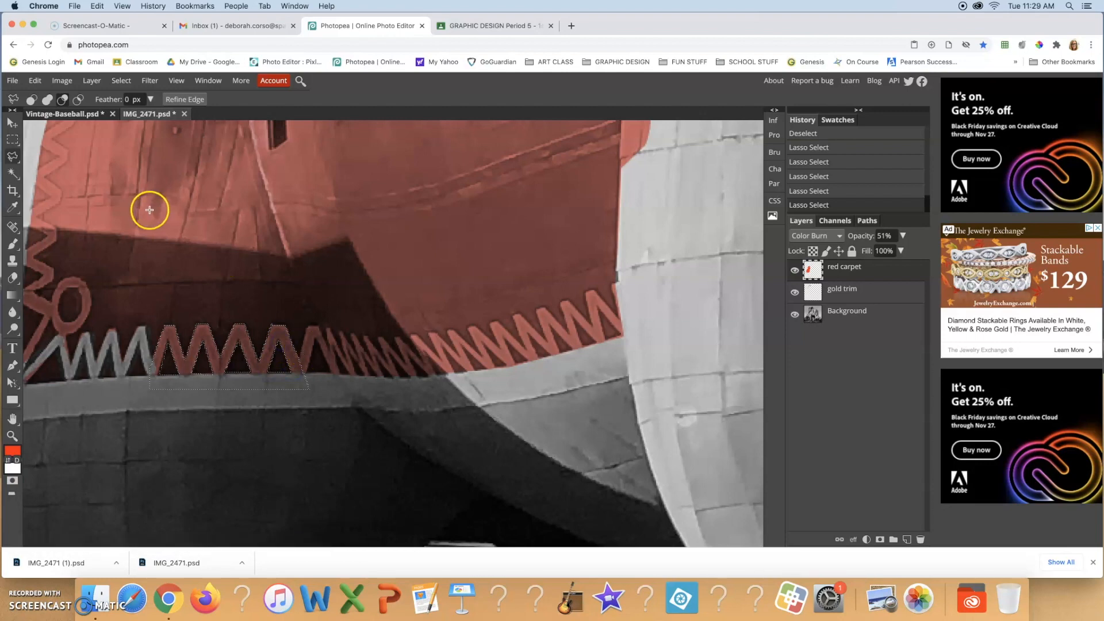
# - Erase the red from the selected zigzags, clear the selection, and fit the whole image in view
pyautogui.click(12, 278)
pyautogui.click(216, 368)
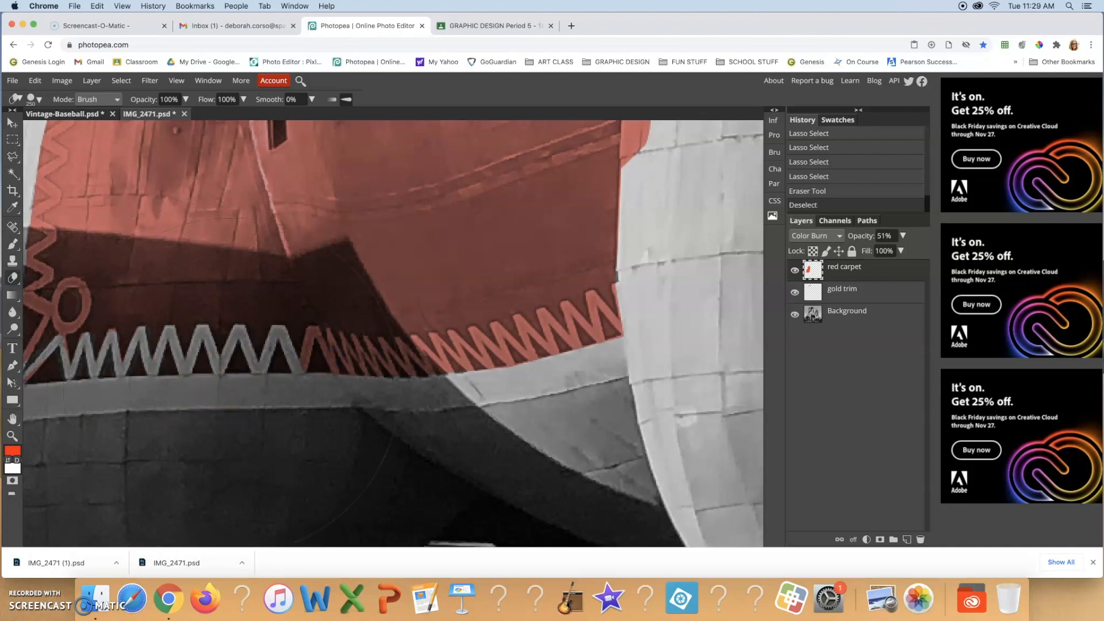
pyautogui.hotkey('ctrl', '0')
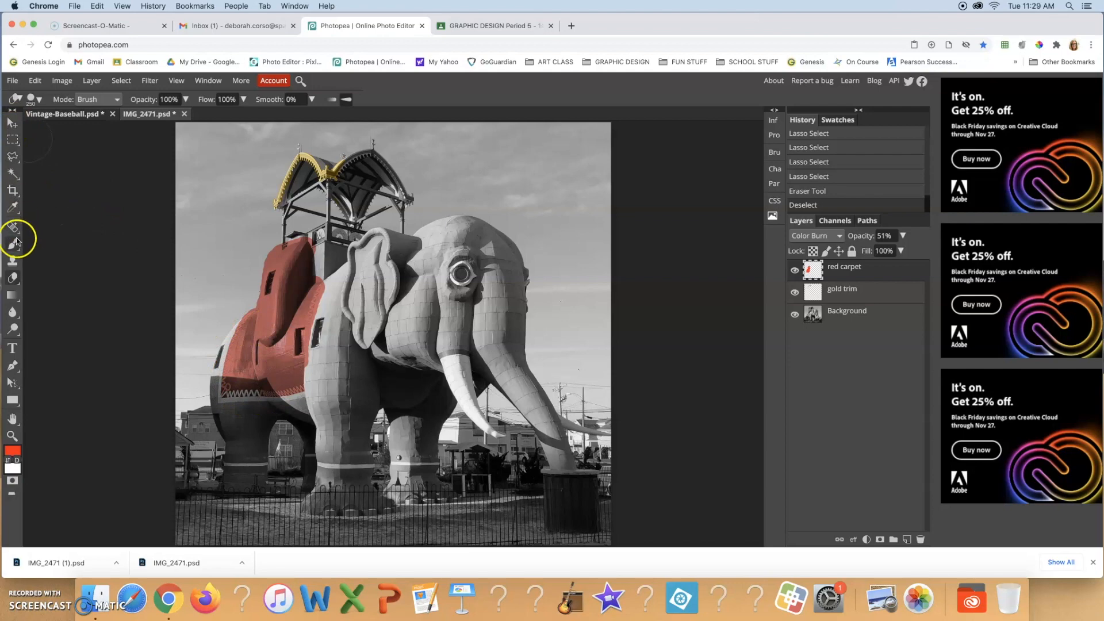
# - Select the brightly lit zigzags at the front end of the lower trim on the Background layer with the Magic Wand
pyautogui.click(13, 174)
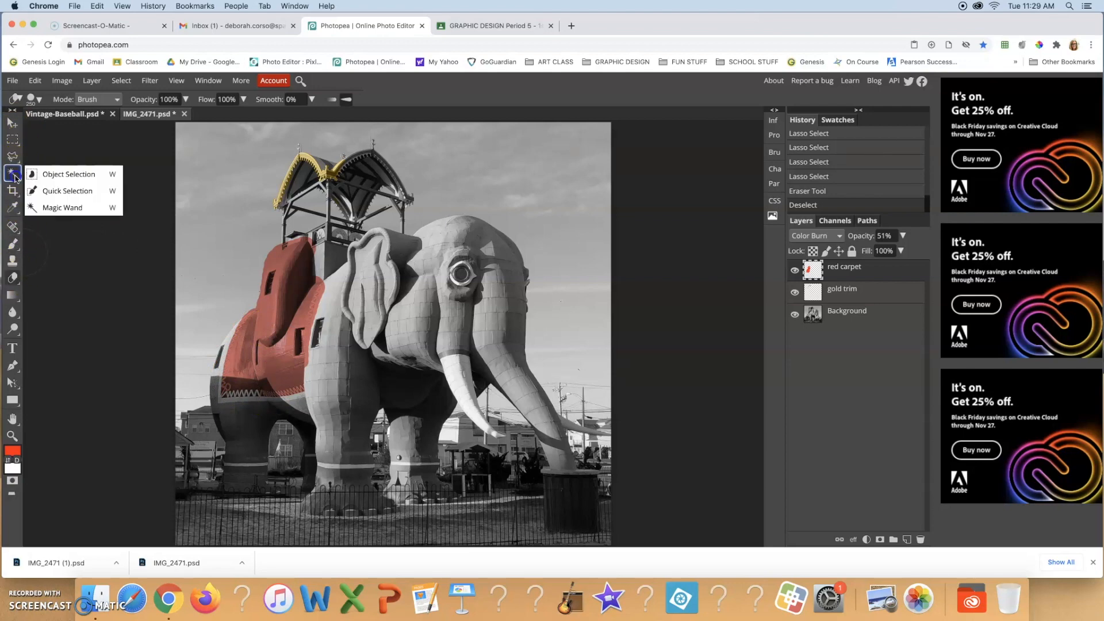
pyautogui.click(55, 205)
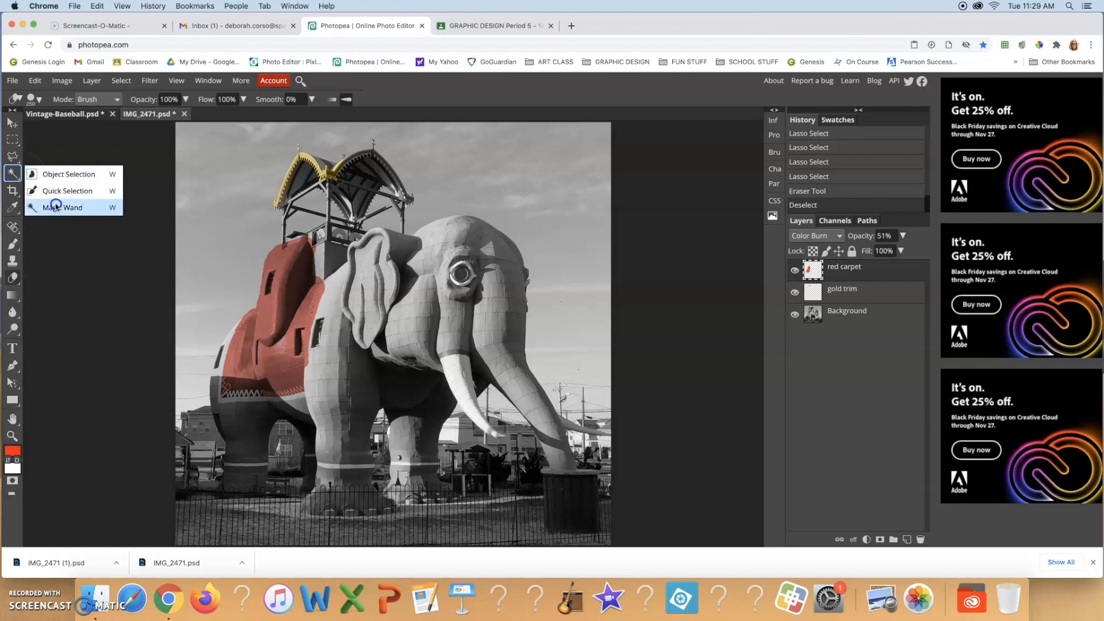
pyautogui.click(12, 436)
pyautogui.click(293, 392)
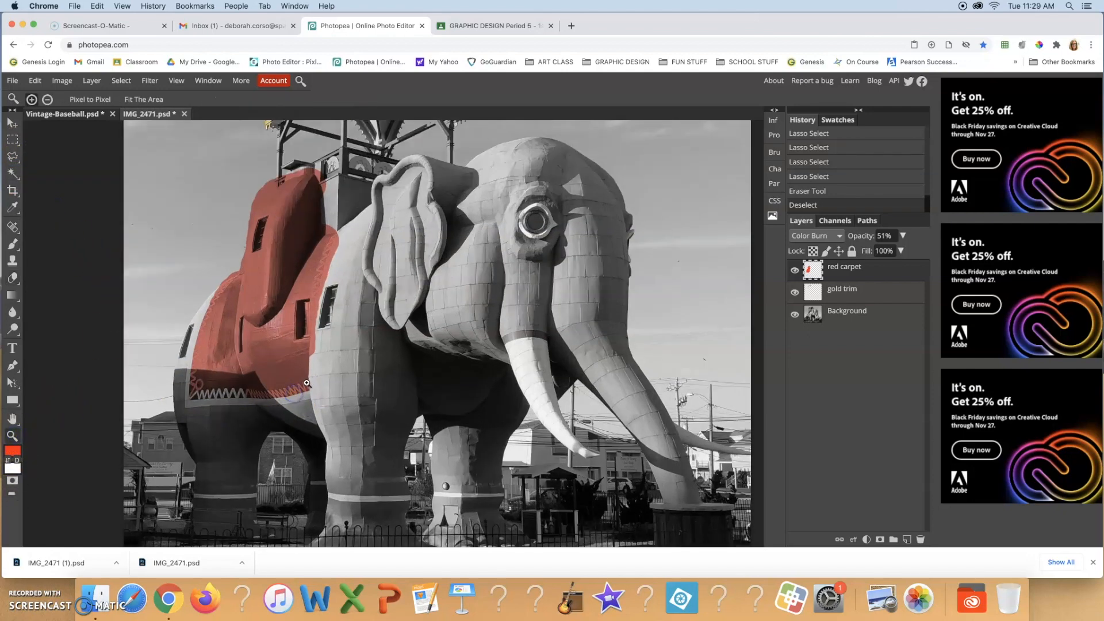
pyautogui.click(293, 392)
pyautogui.click(291, 385)
pyautogui.click(255, 392)
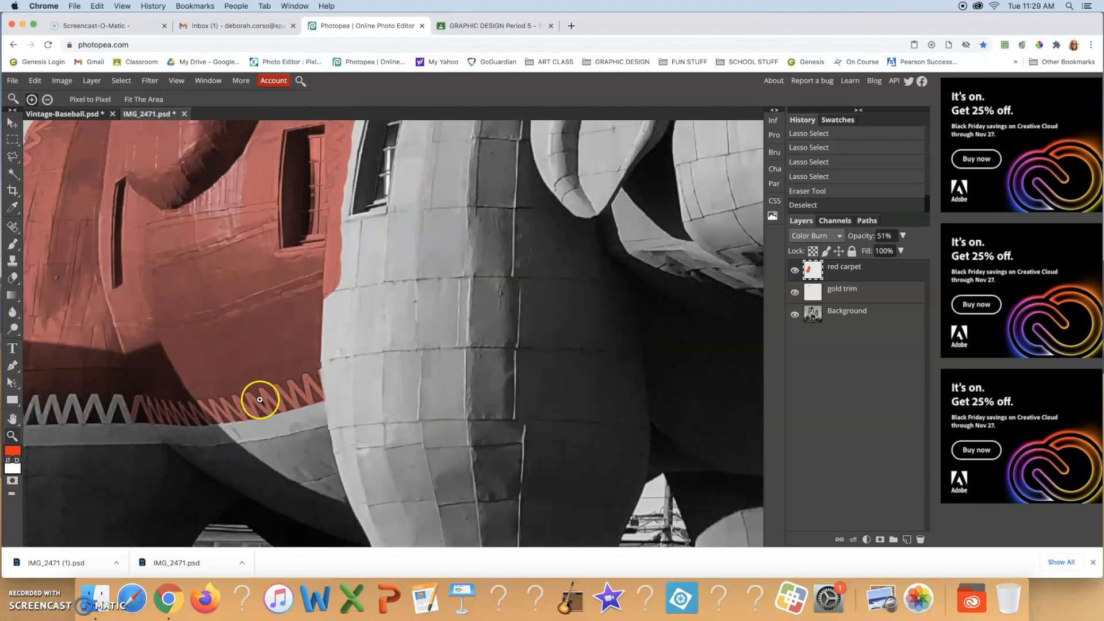
pyautogui.click(295, 390)
pyautogui.click(296, 388)
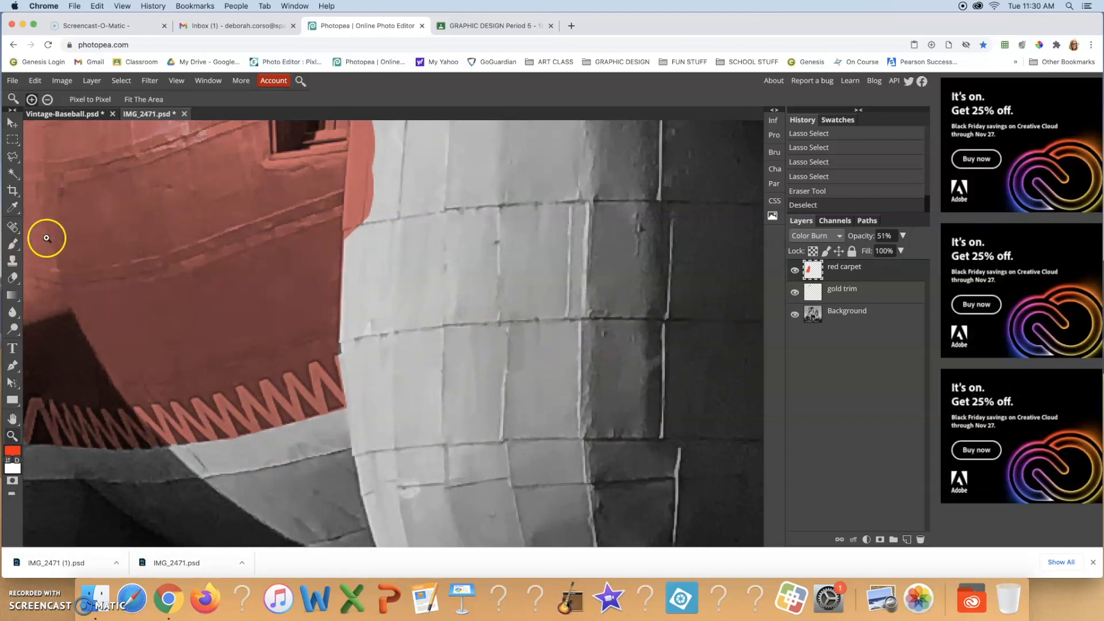
pyautogui.click(11, 174)
pyautogui.click(11, 173)
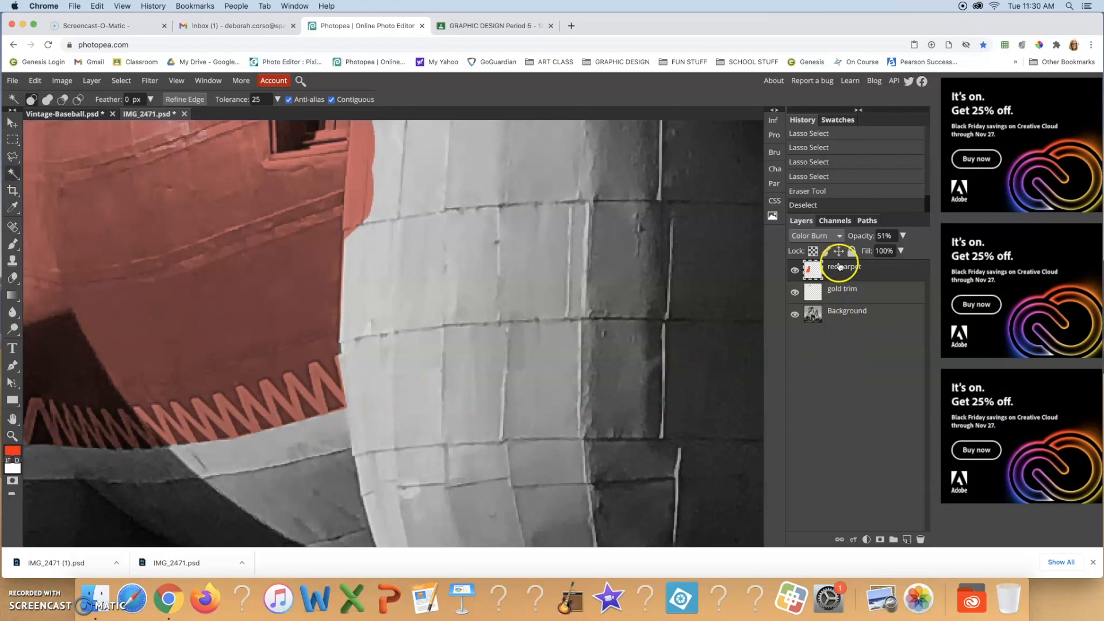
pyautogui.click(834, 314)
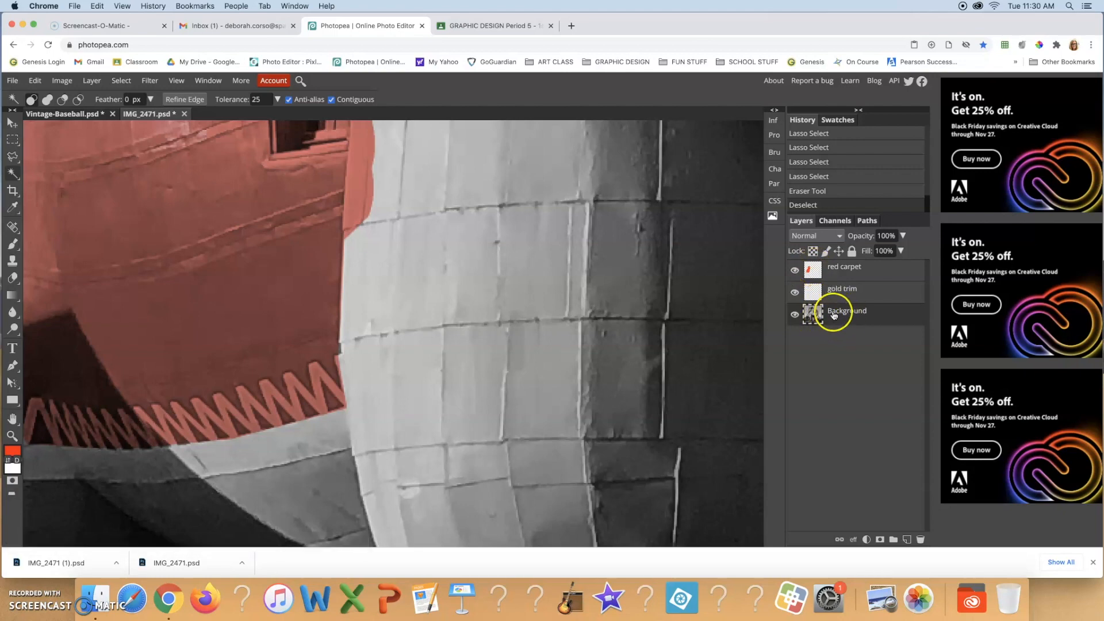
pyautogui.click(314, 369)
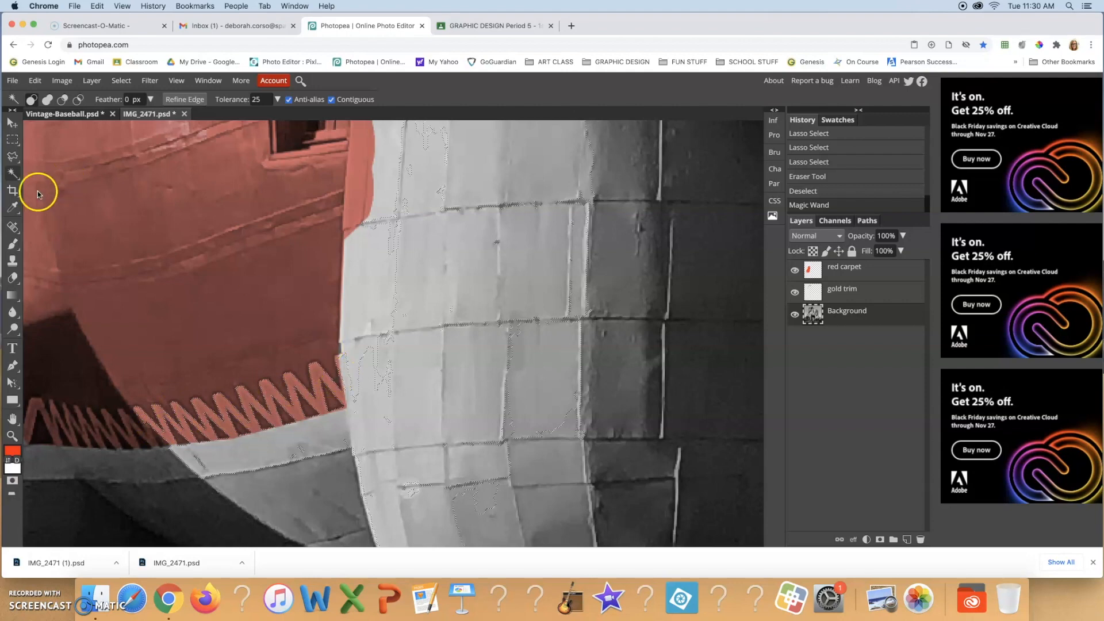
pyautogui.click(11, 278)
pyautogui.moveTo(225, 363); pyautogui.dragTo(564, 500)
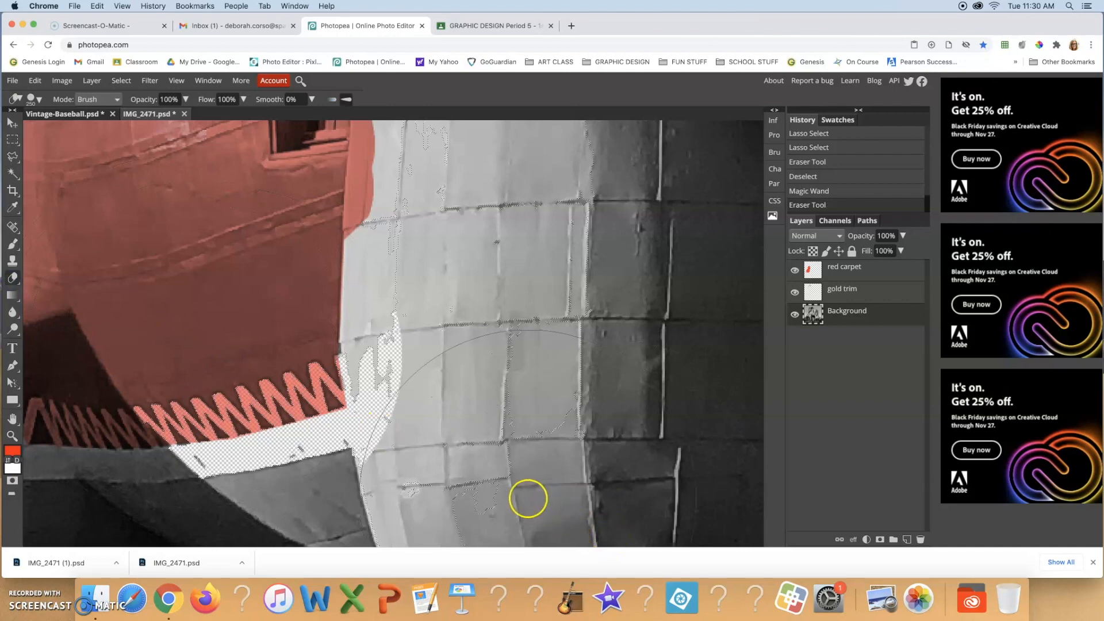
pyautogui.press('super+z')
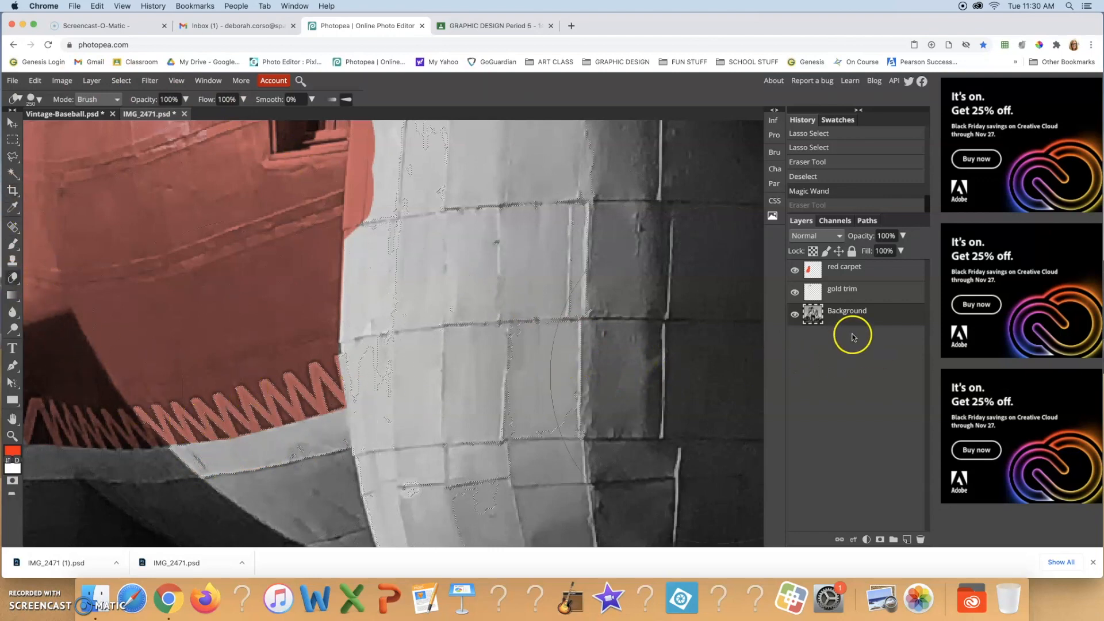
# - Erase the red from the selected brightly lit zigzags on the "red carpet" layer and clear the selection
pyautogui.click(865, 272)
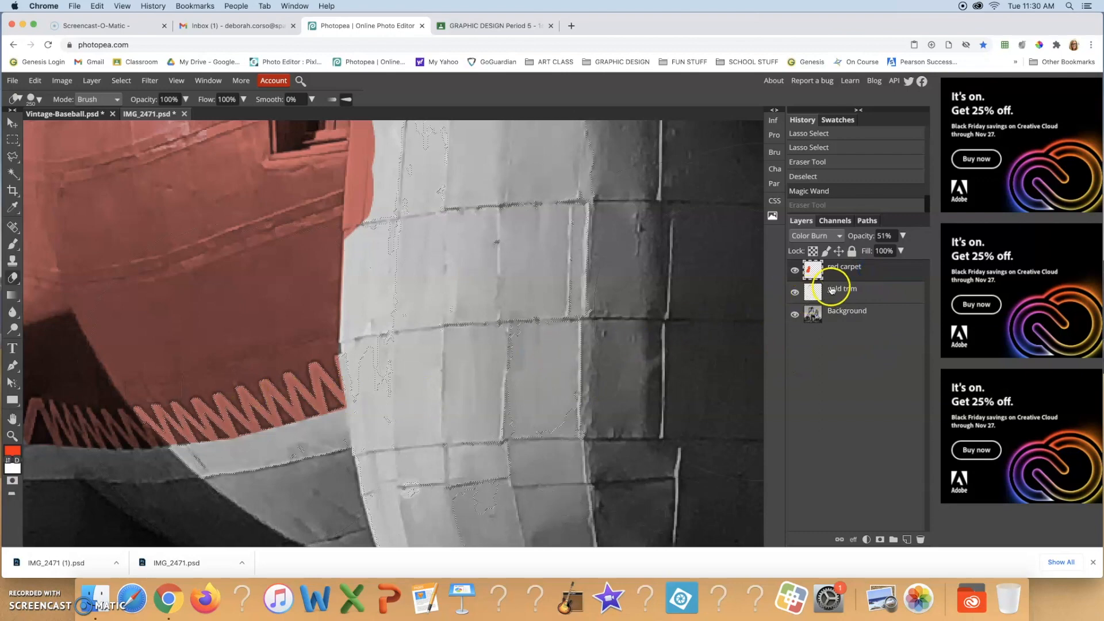
pyautogui.press('super+shift+z')
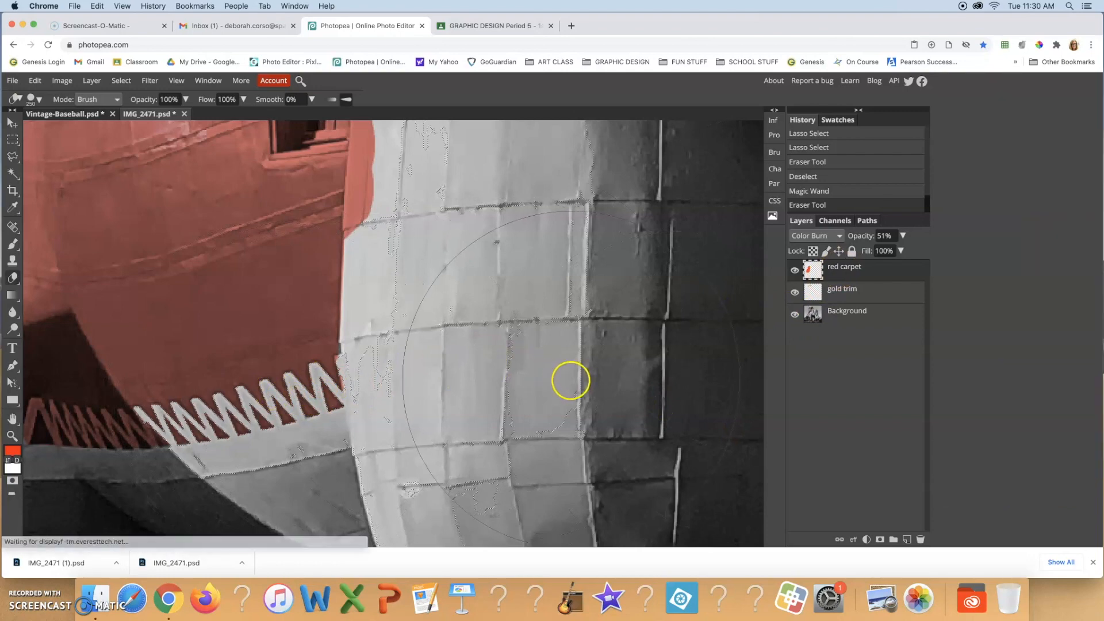
pyautogui.press('super+d')
# - Select the remaining shaded red zigzags on the Background layer with the Magic Wand, lowering its tolerance to 10
pyautogui.moveTo(190, 380); pyautogui.dragTo(436, 343)
pyautogui.click(834, 312)
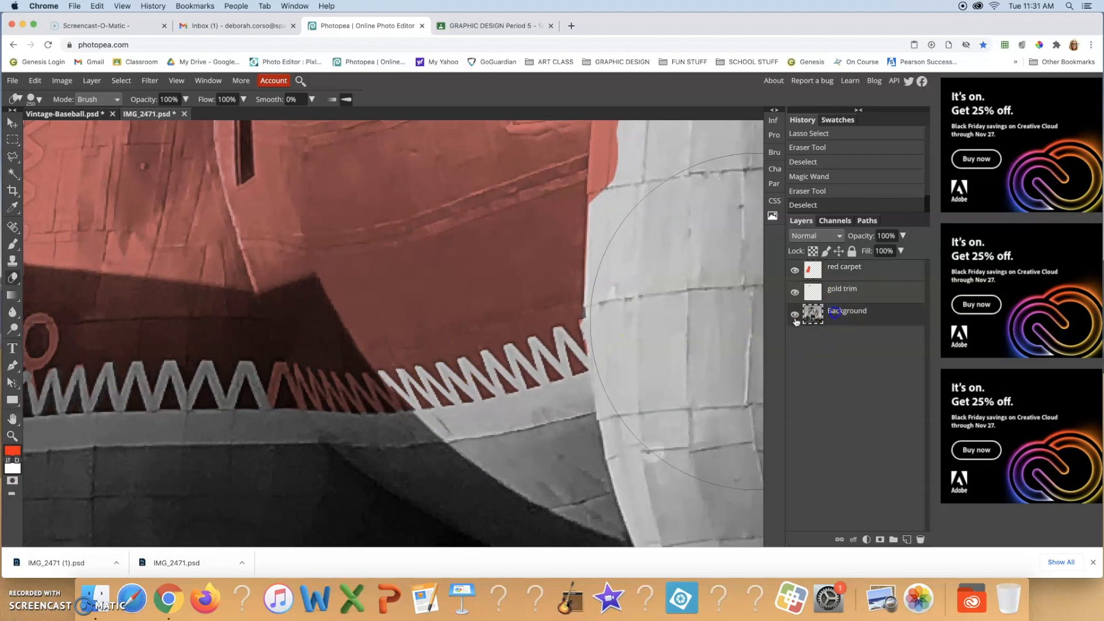
pyautogui.click(12, 173)
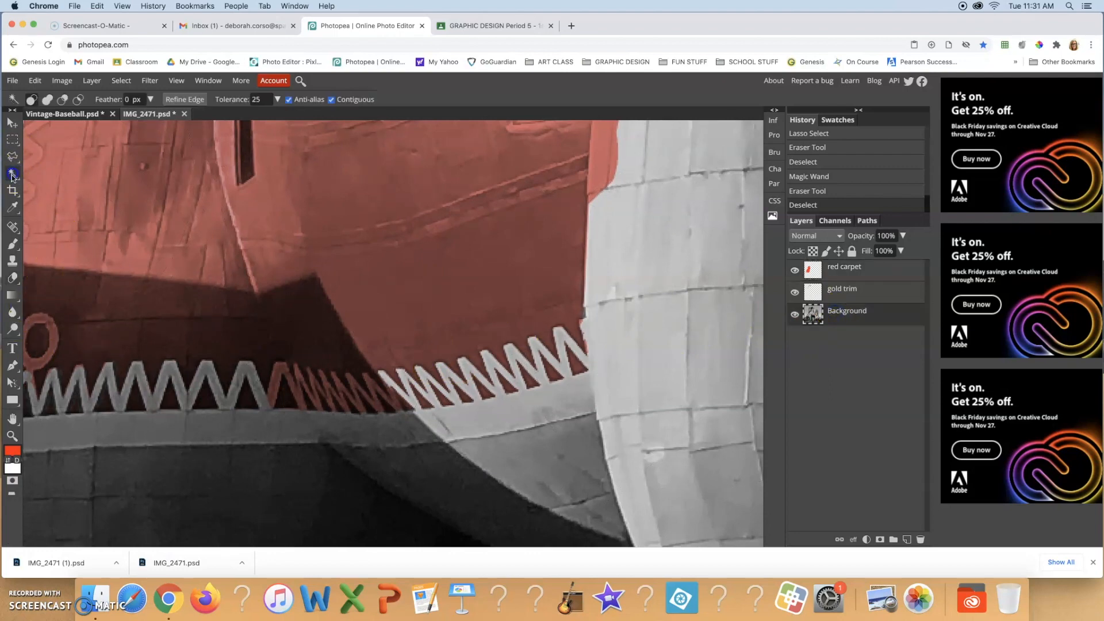
pyautogui.click(277, 374)
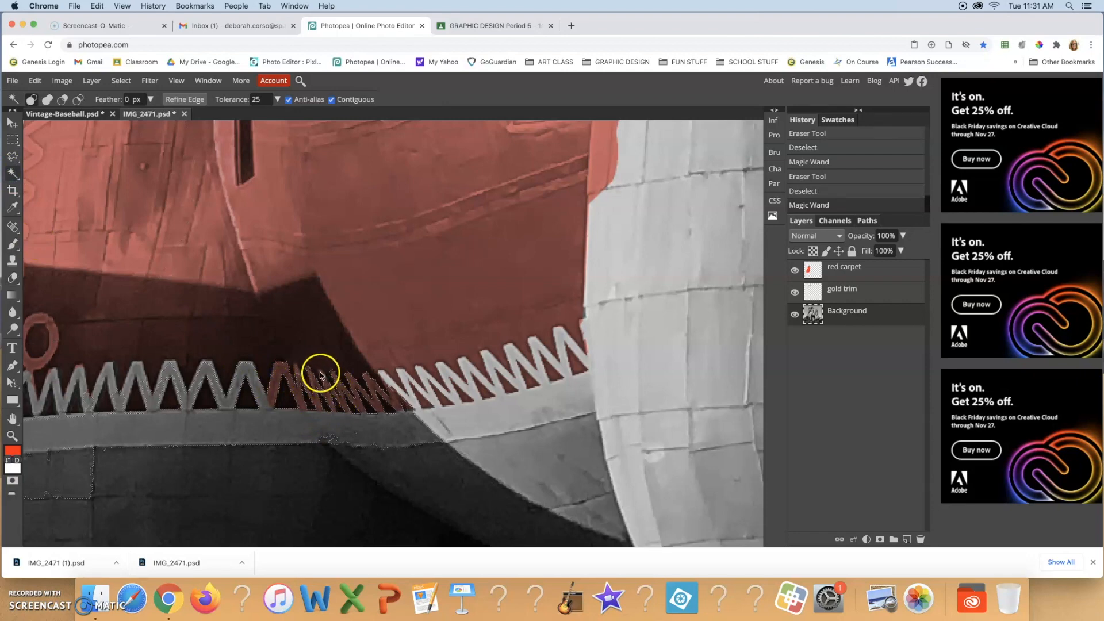
pyautogui.click(296, 369)
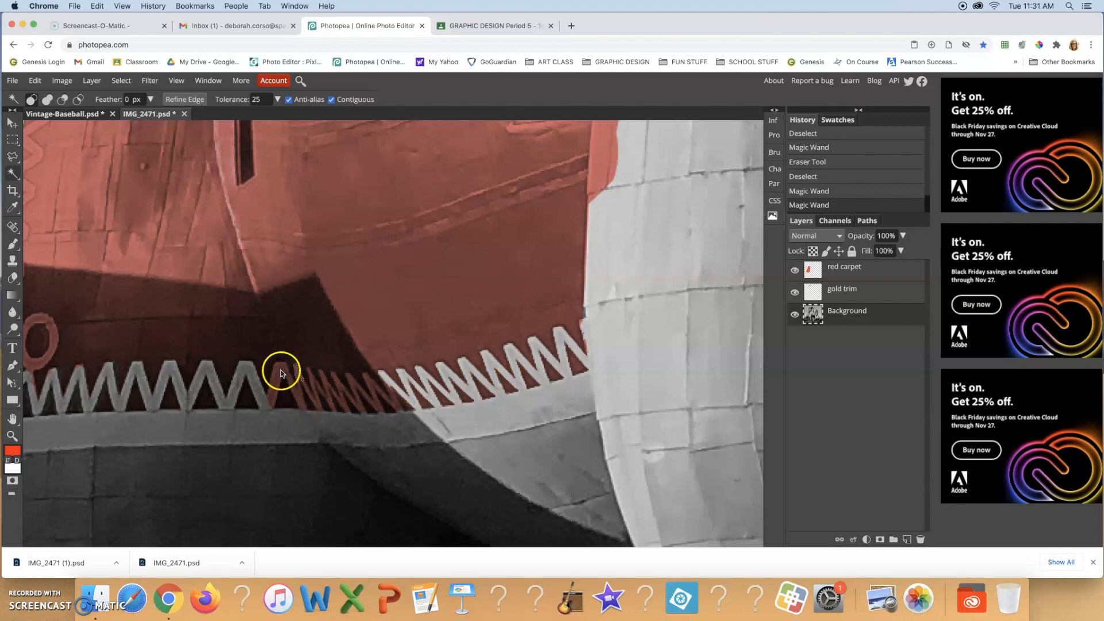
pyautogui.doubleClick(250, 99)
pyautogui.write('10')
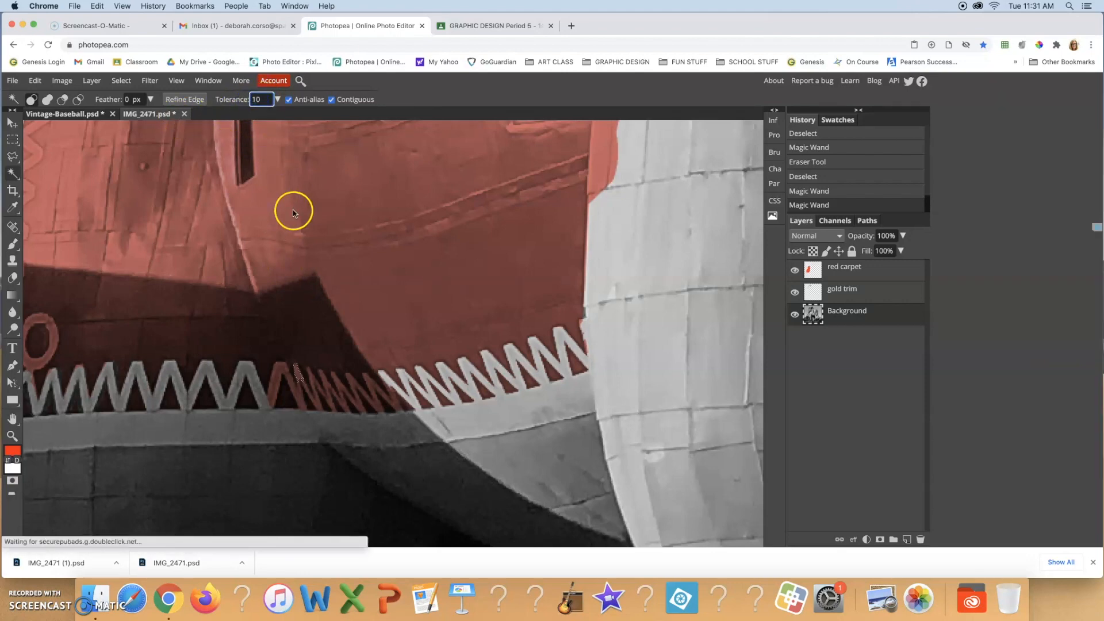
pyautogui.click(275, 382)
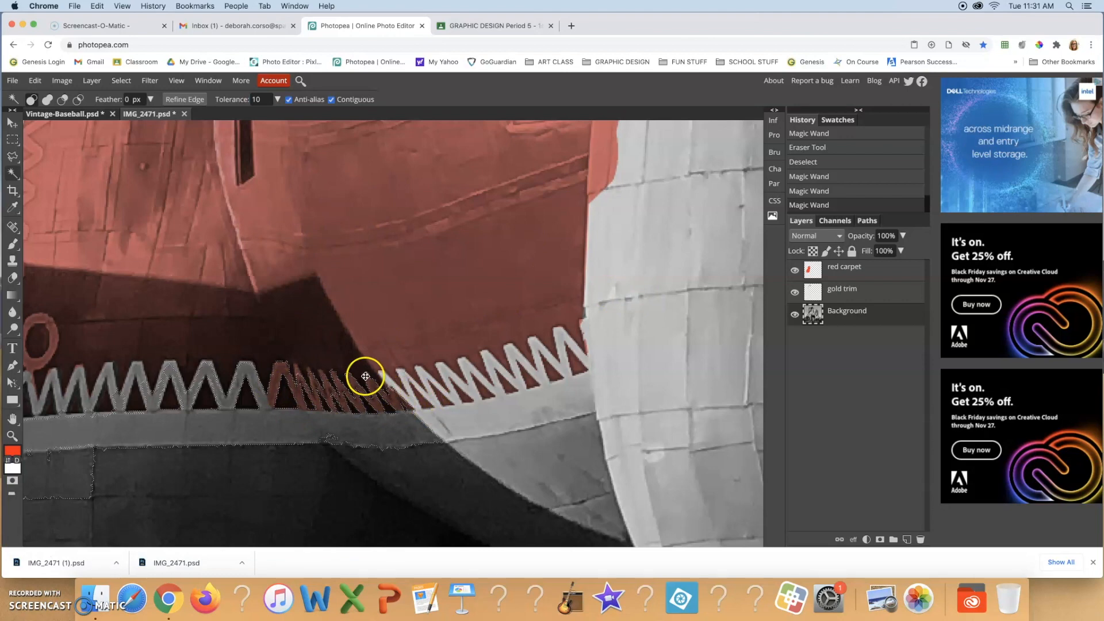
# - Try to select the shaded red zigzags on the Background layer with the Magic Wand at tolerances of 5 and 40
pyautogui.click(297, 369)
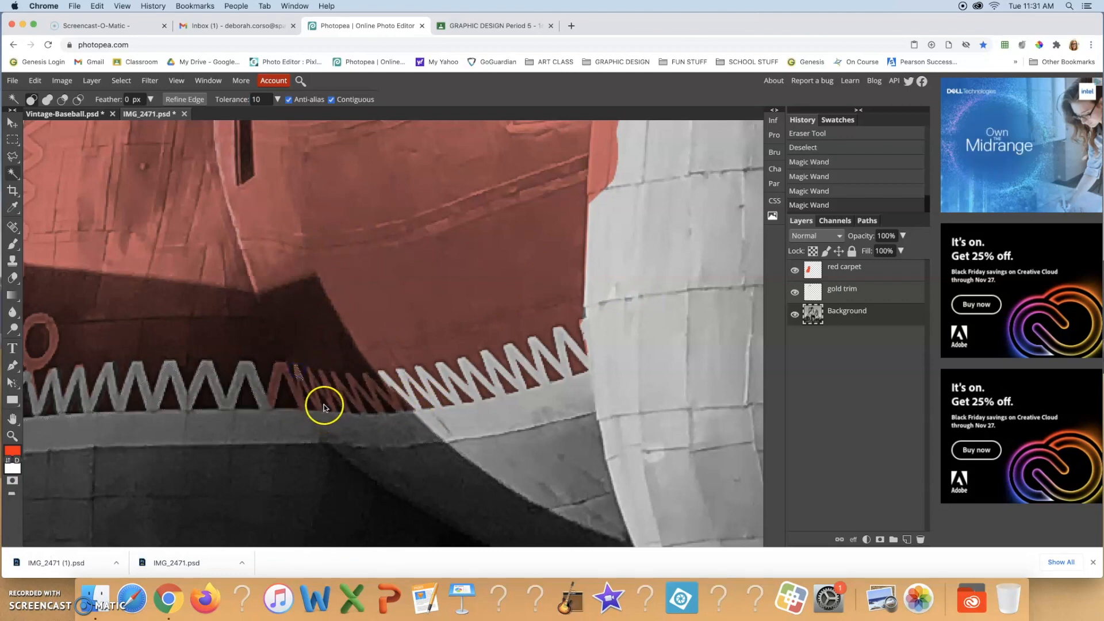
pyautogui.scroll(1, 293, 148)
pyautogui.click(257, 98)
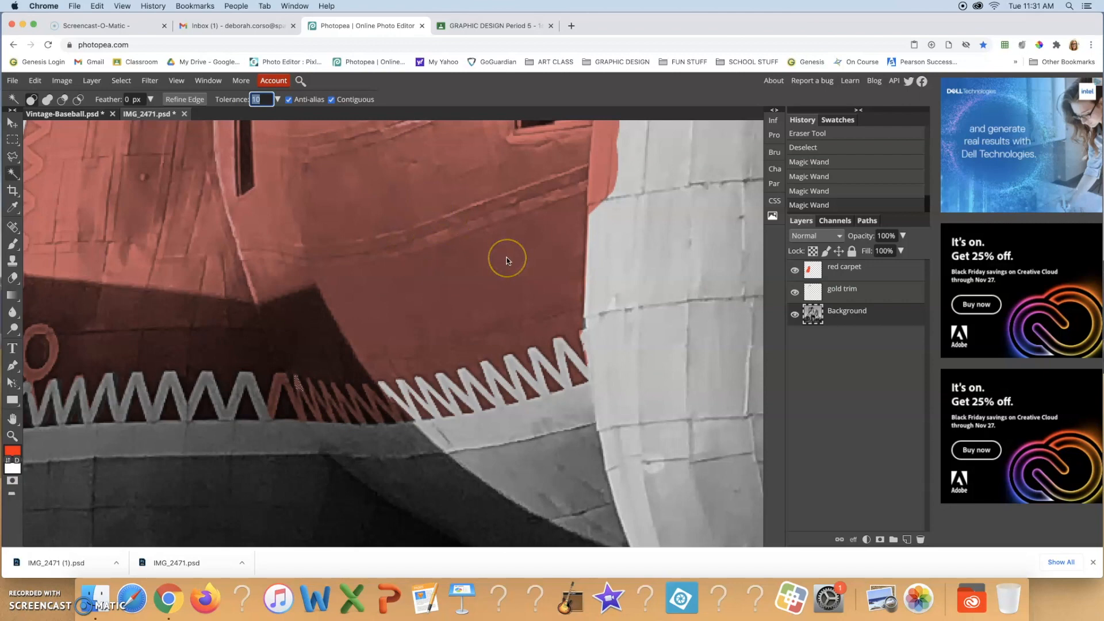
pyautogui.write('5')
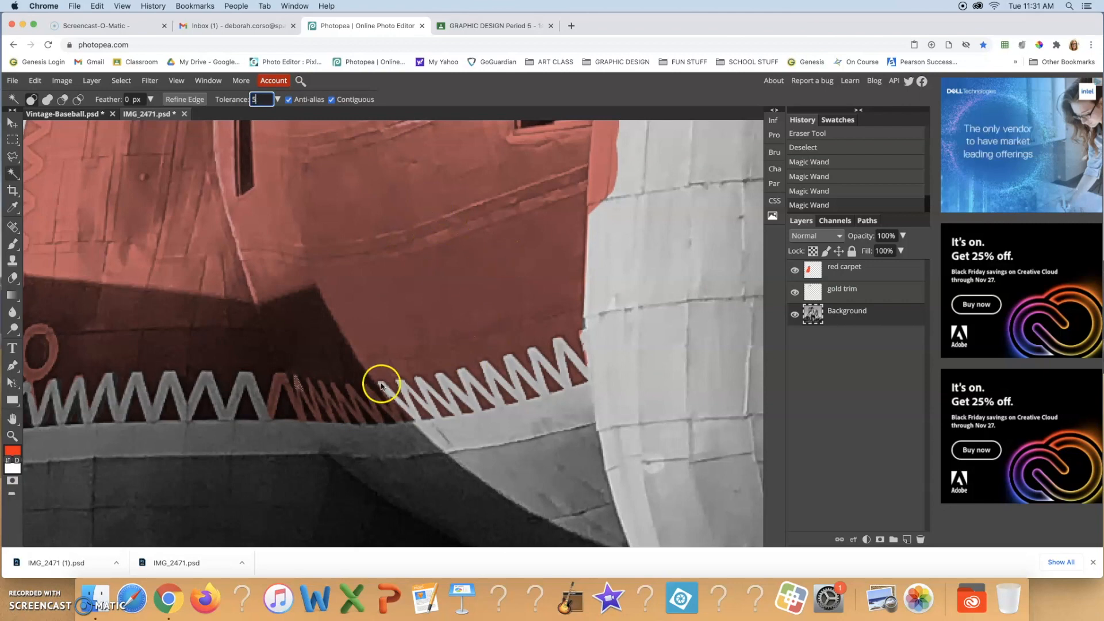
pyautogui.click(263, 418)
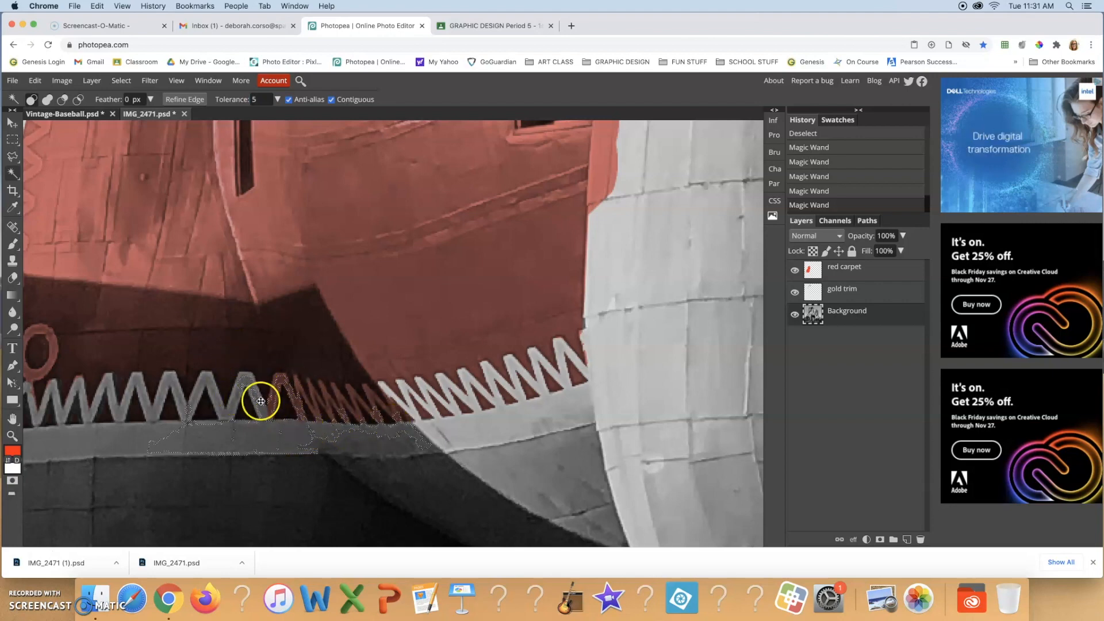
pyautogui.press('super+d')
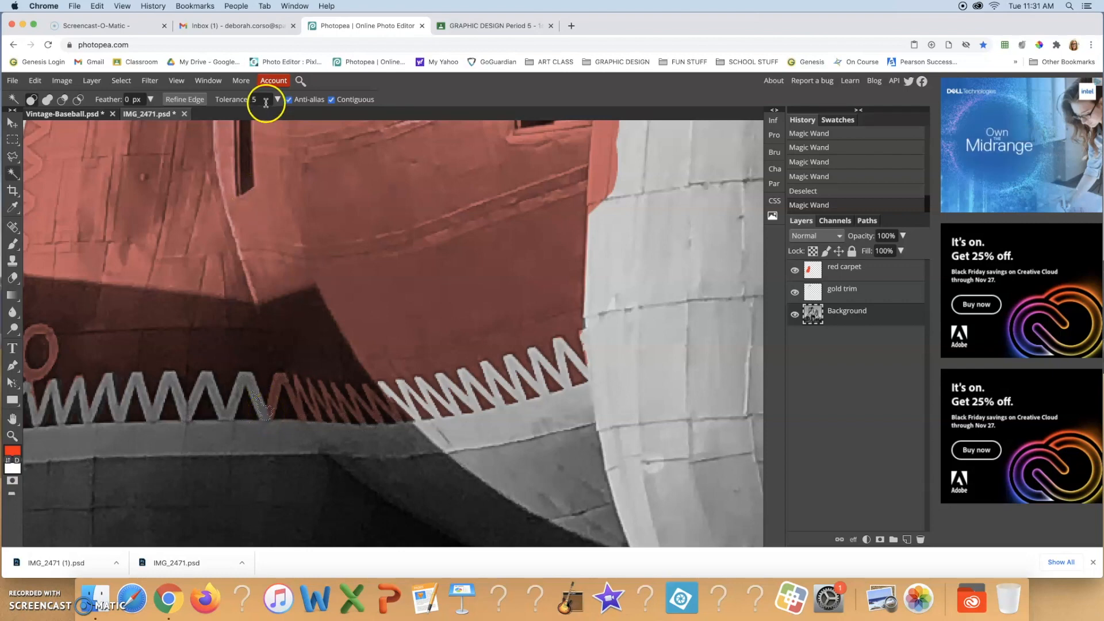
pyautogui.write('40')
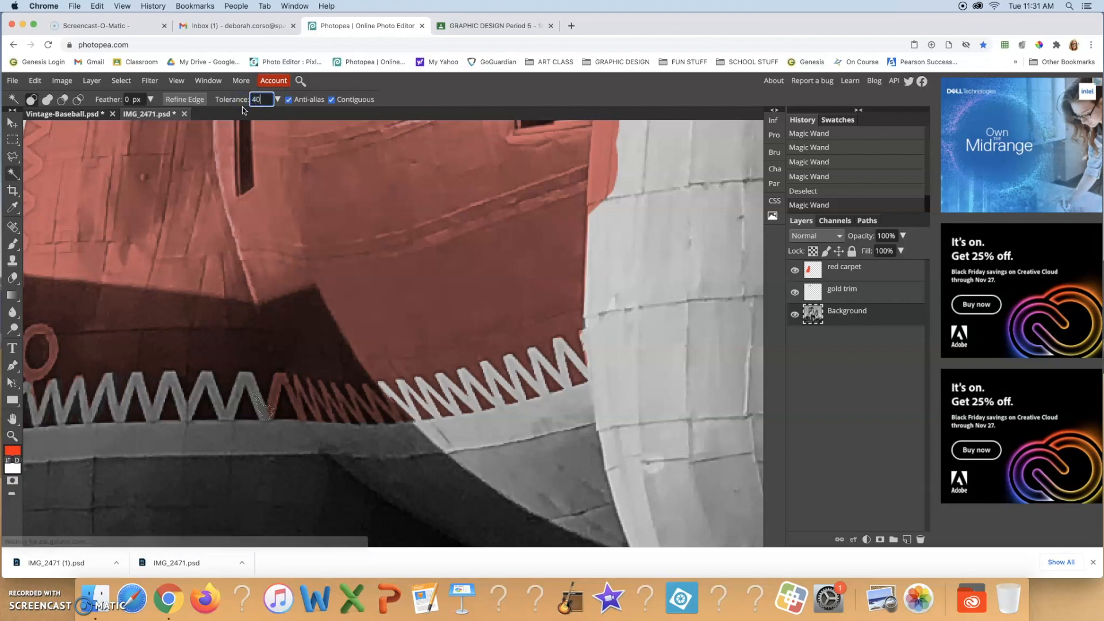
pyautogui.click(265, 414)
pyautogui.click(265, 415)
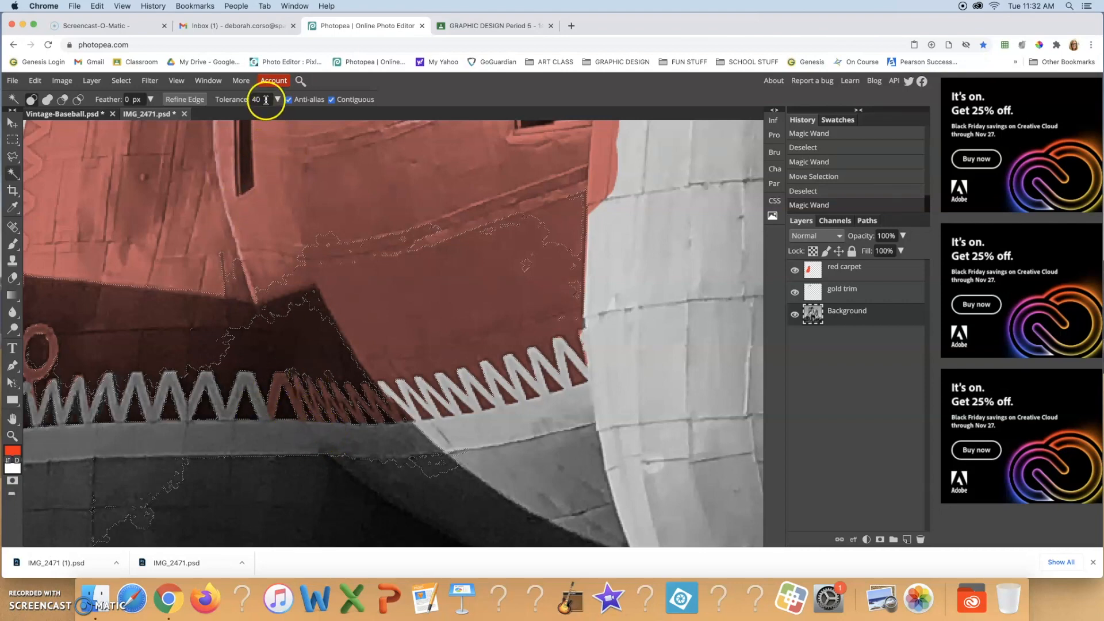
# - Set the Magic Wand tolerance to 30 and select the shaded trim and zigzags around the back corner on the Background layer
pyautogui.write('30')
pyautogui.scroll(3, 423, 171)
pyautogui.scroll(-1, 284, 388)
pyautogui.scroll(-4, 284, 388)
pyautogui.click(272, 327)
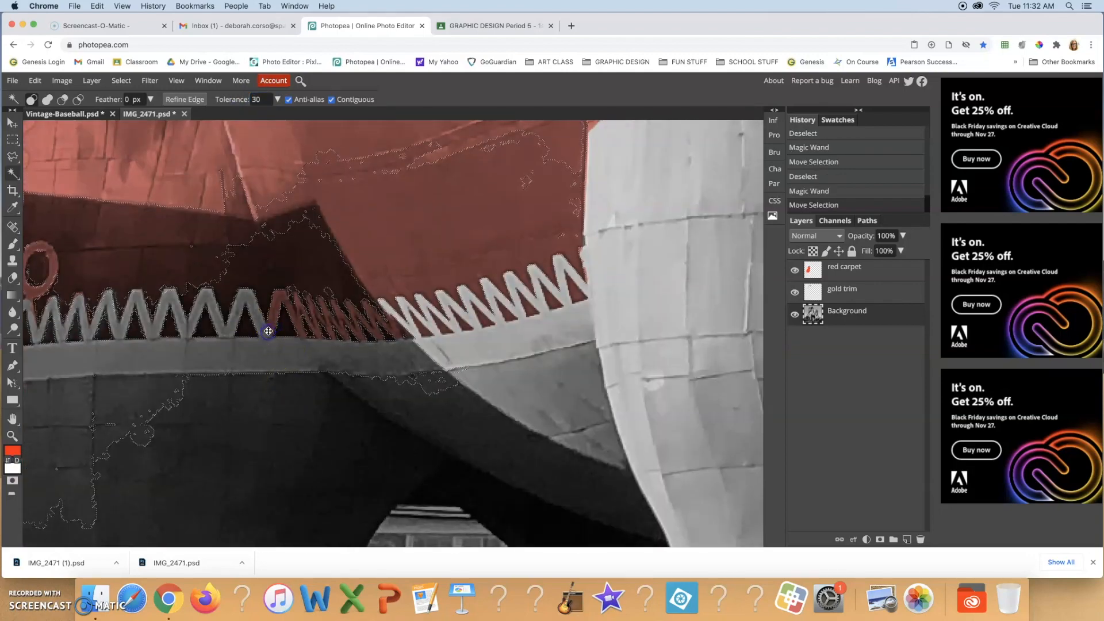
pyautogui.click(266, 330)
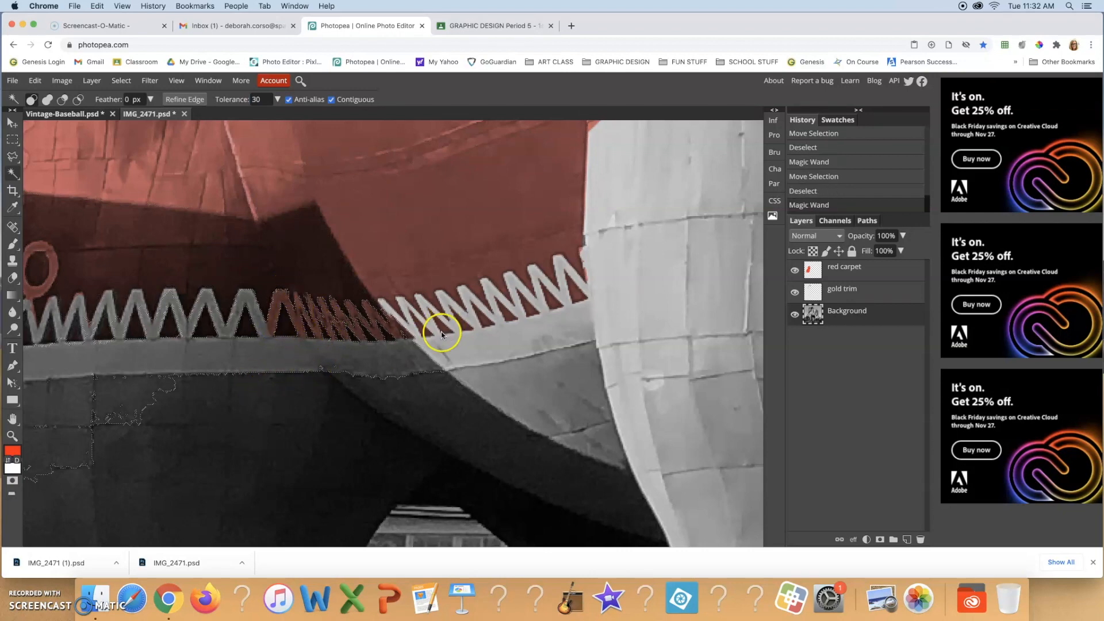
pyautogui.moveTo(109, 272); pyautogui.dragTo(297, 296)
pyautogui.click(243, 288)
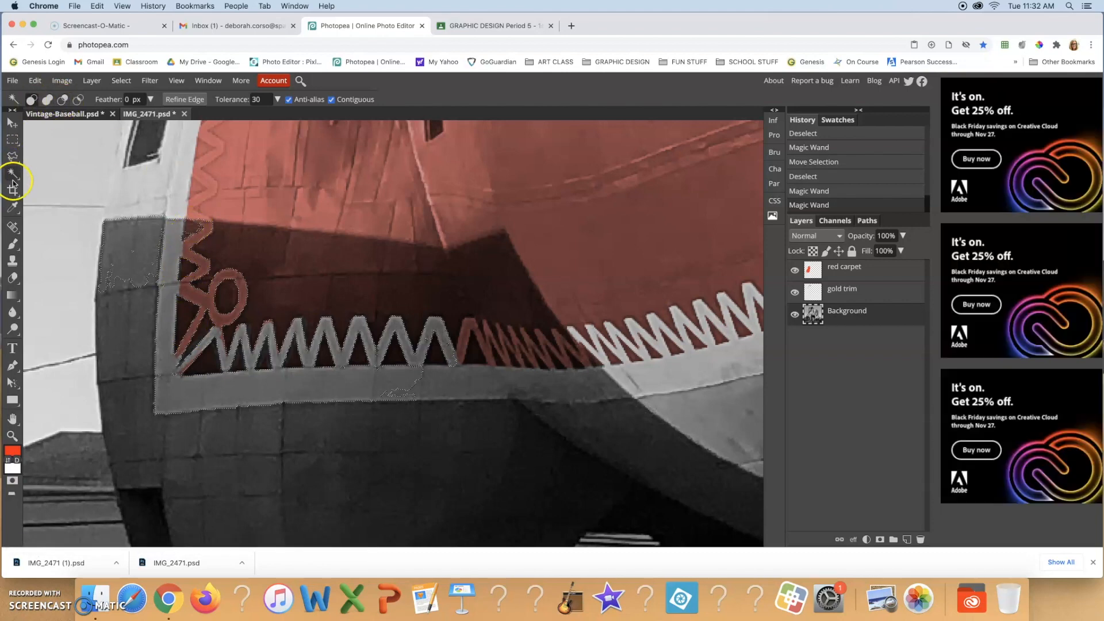
# - Subtract small areas at the upper end of the shaded vertical zigzags from the selection with Lasso Select
pyautogui.click(13, 156)
pyautogui.rightClick(15, 160)
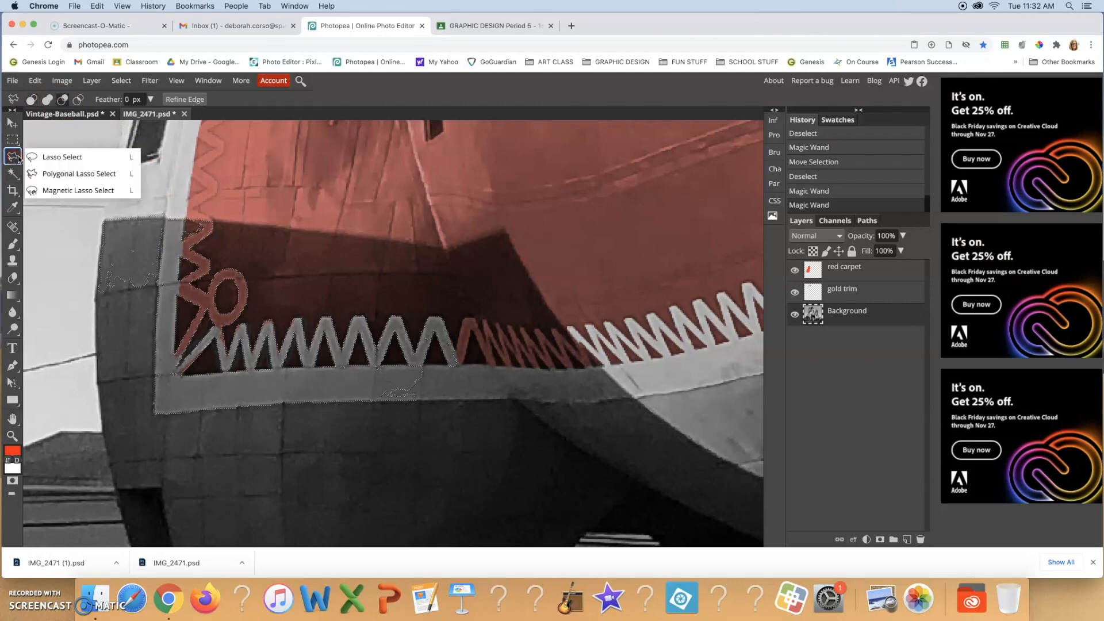
pyautogui.click(48, 154)
pyautogui.click(62, 101)
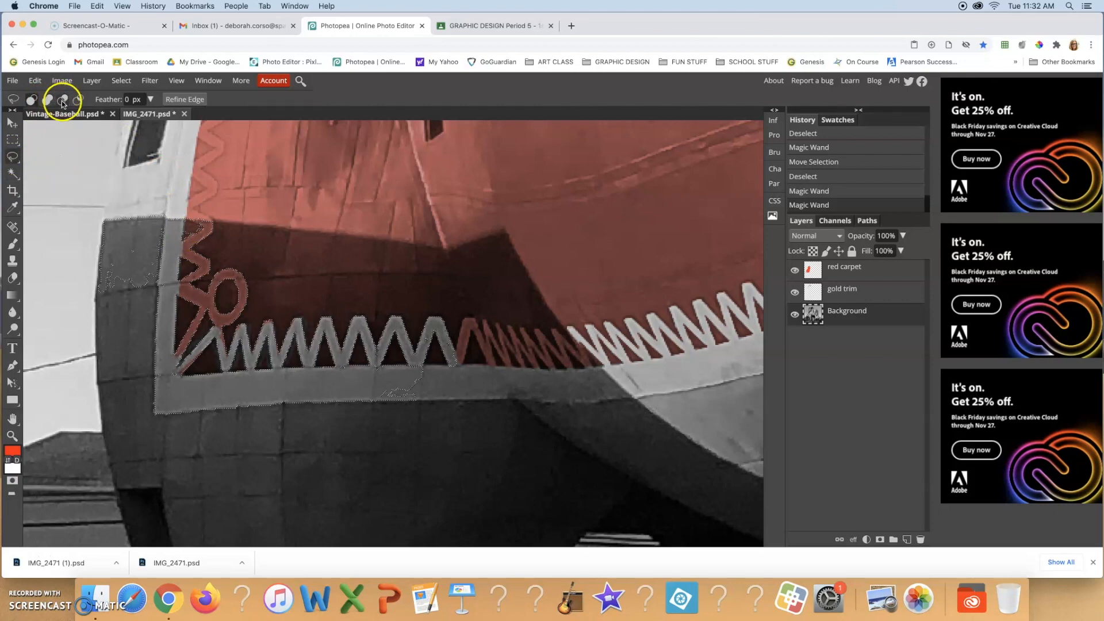
pyautogui.click(184, 229)
pyautogui.moveTo(187, 226); pyautogui.dragTo(186, 239)
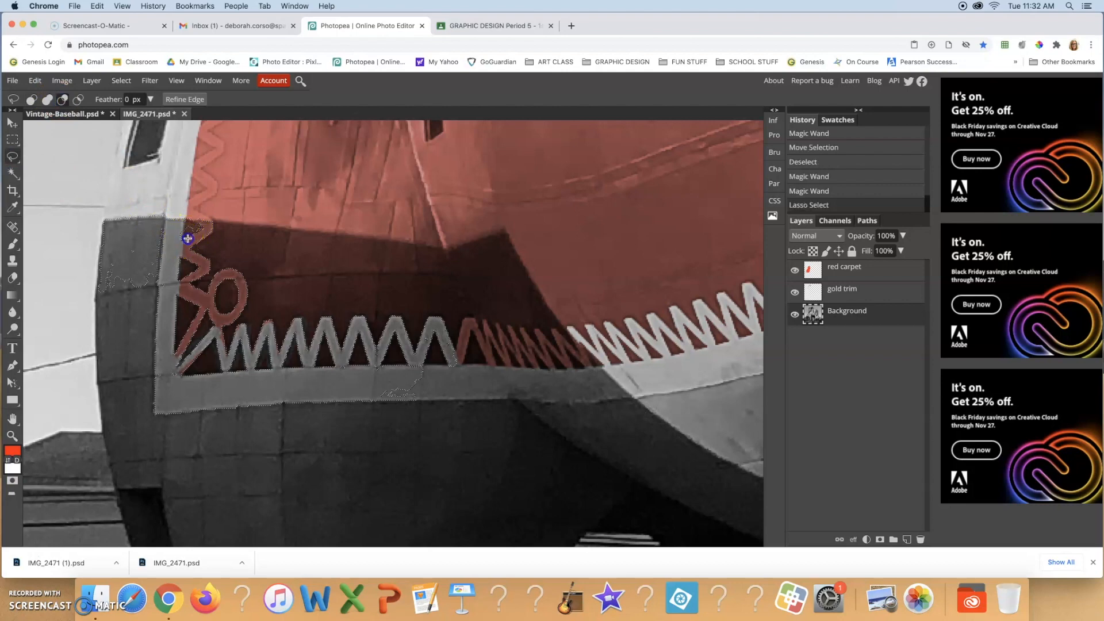
pyautogui.moveTo(179, 241); pyautogui.dragTo(197, 234)
pyautogui.click(32, 100)
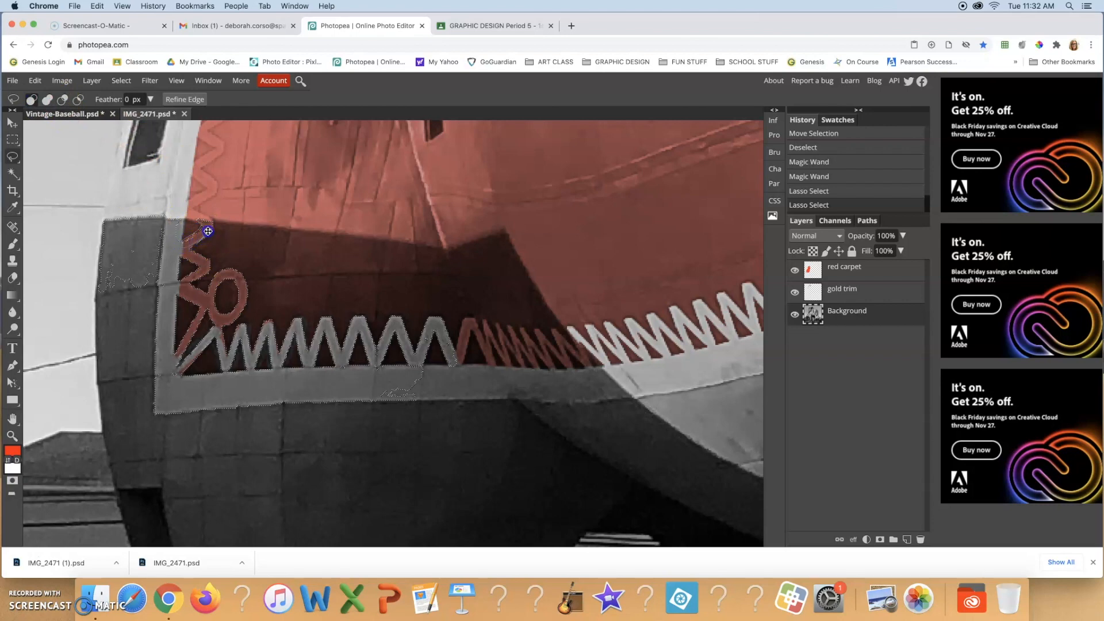
pyautogui.moveTo(205, 217); pyautogui.dragTo(212, 224)
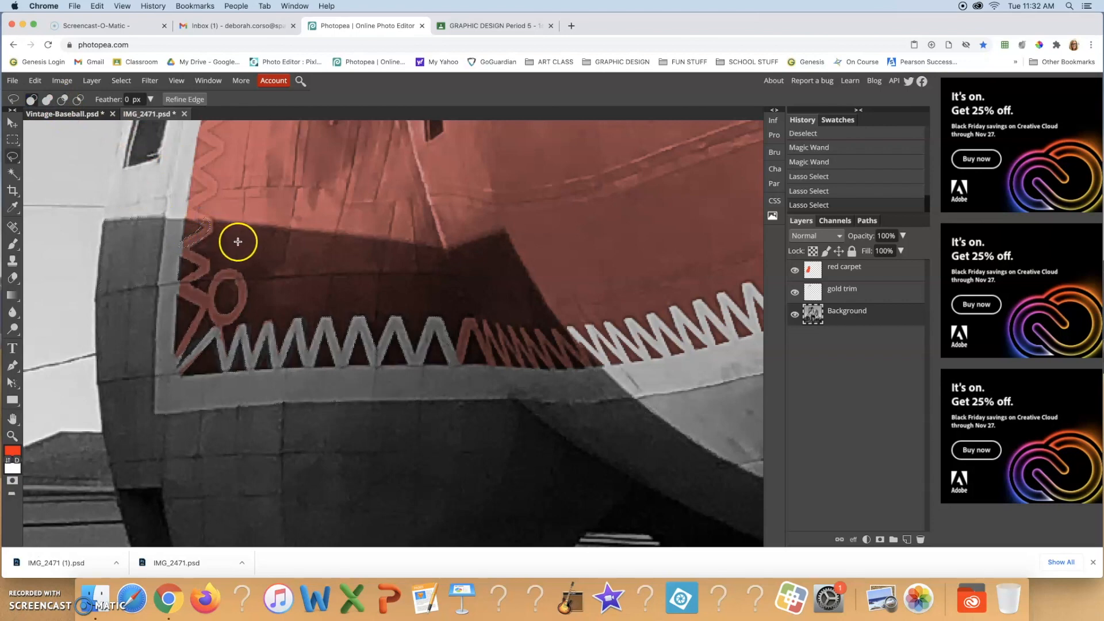
pyautogui.press('super+z')
# - Lasso the uppermost shaded zigzag into the selection and subtract the stray edge of the border beside it
pyautogui.click(48, 100)
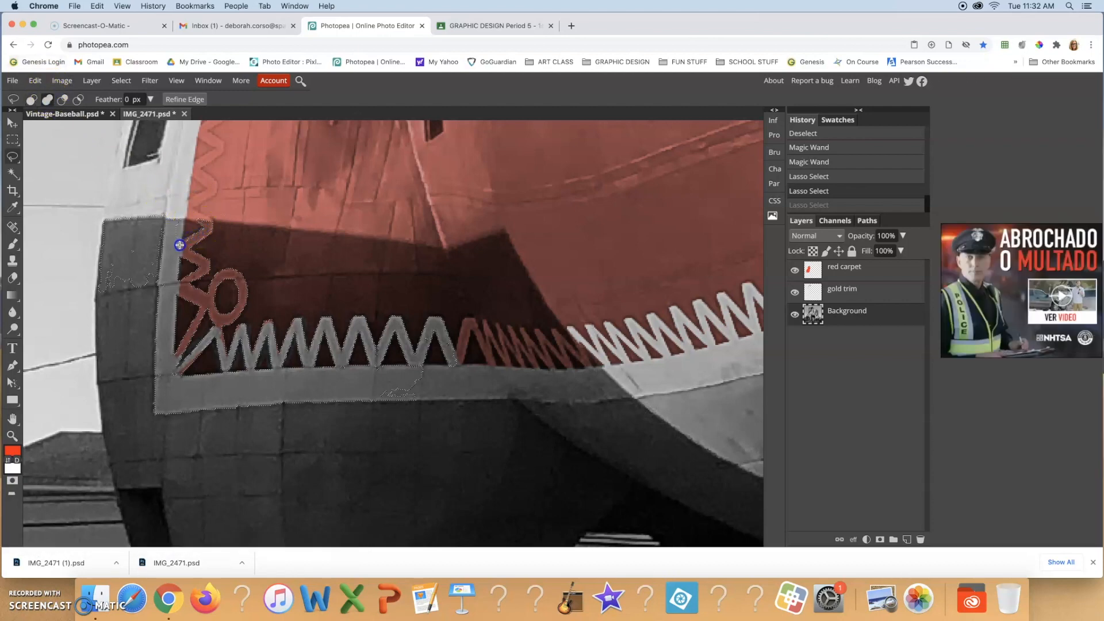
pyautogui.moveTo(209, 223); pyautogui.dragTo(183, 250)
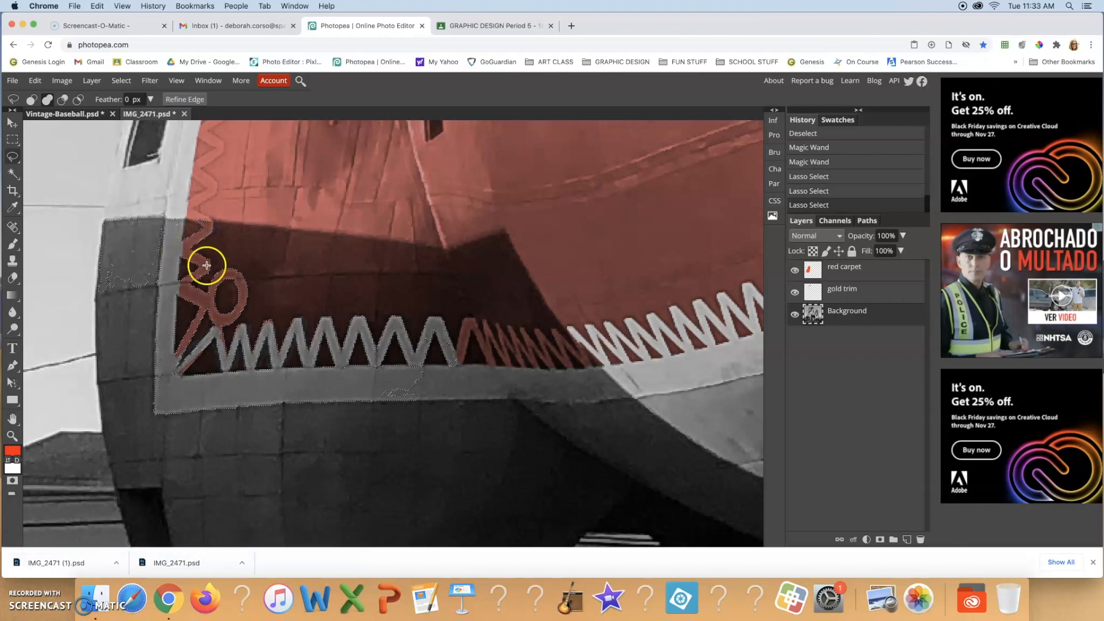
pyautogui.click(62, 99)
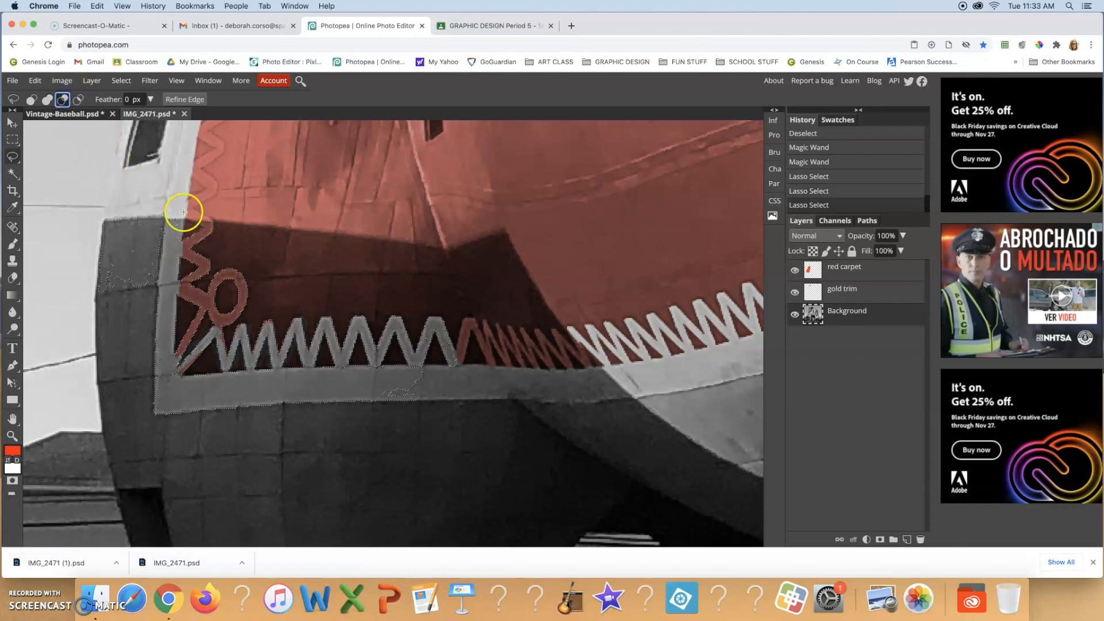
pyautogui.moveTo(185, 218); pyautogui.dragTo(184, 229)
pyautogui.moveTo(184, 212); pyautogui.dragTo(183, 214)
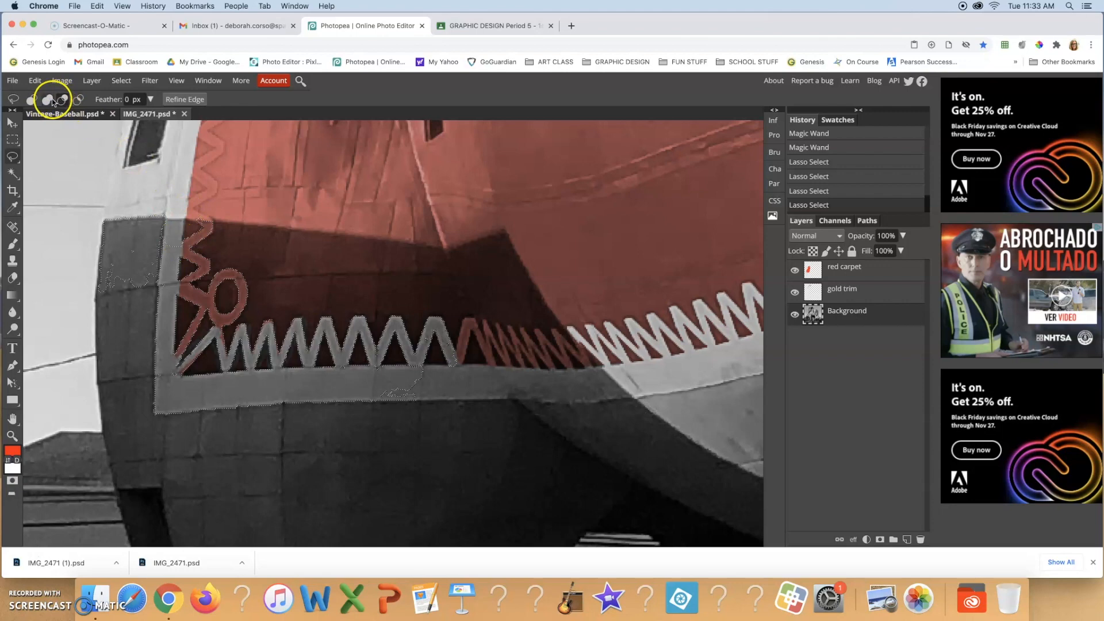
# - Add to the selection along the shaded lower zigzags with the Magic Wand at tolerance 30
pyautogui.click(12, 173)
pyautogui.click(48, 100)
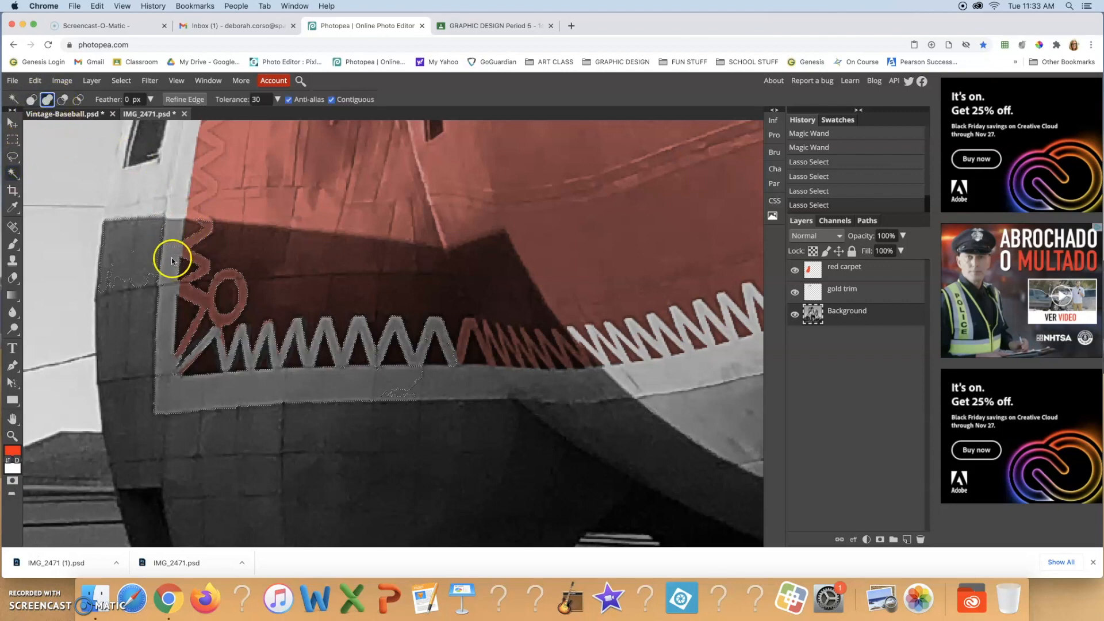
pyautogui.click(286, 319)
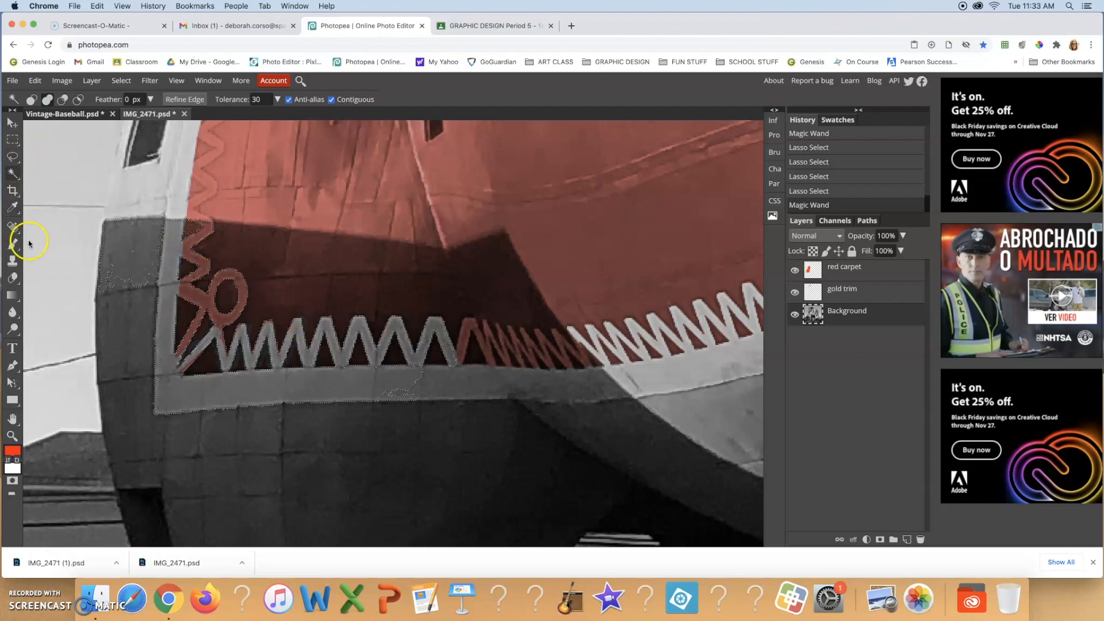
# - Erase the red from the selected corner zigzags and ring on the "red carpet" layer and clear the selection
pyautogui.click(12, 277)
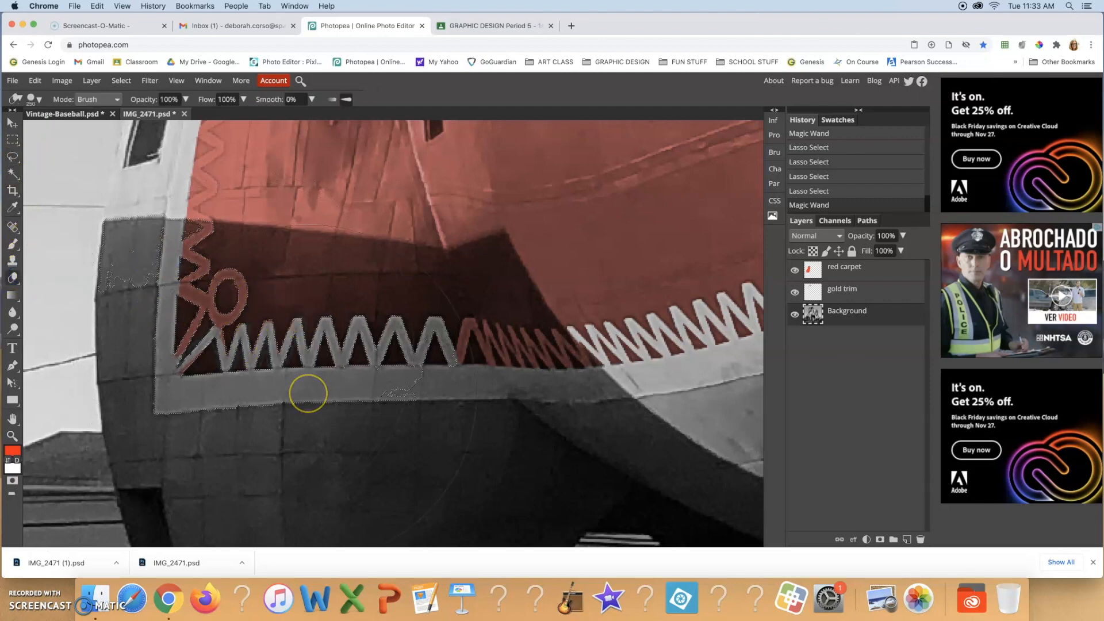
pyautogui.moveTo(311, 357); pyautogui.dragTo(282, 362)
pyautogui.hotkey('ctrl', 'z')
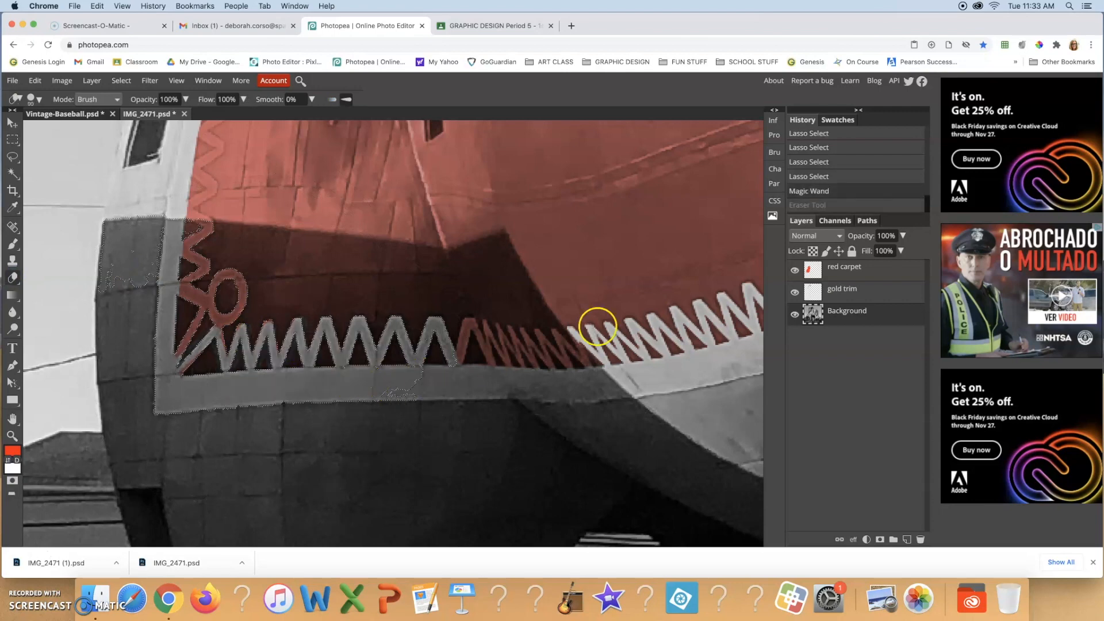
pyautogui.click(865, 270)
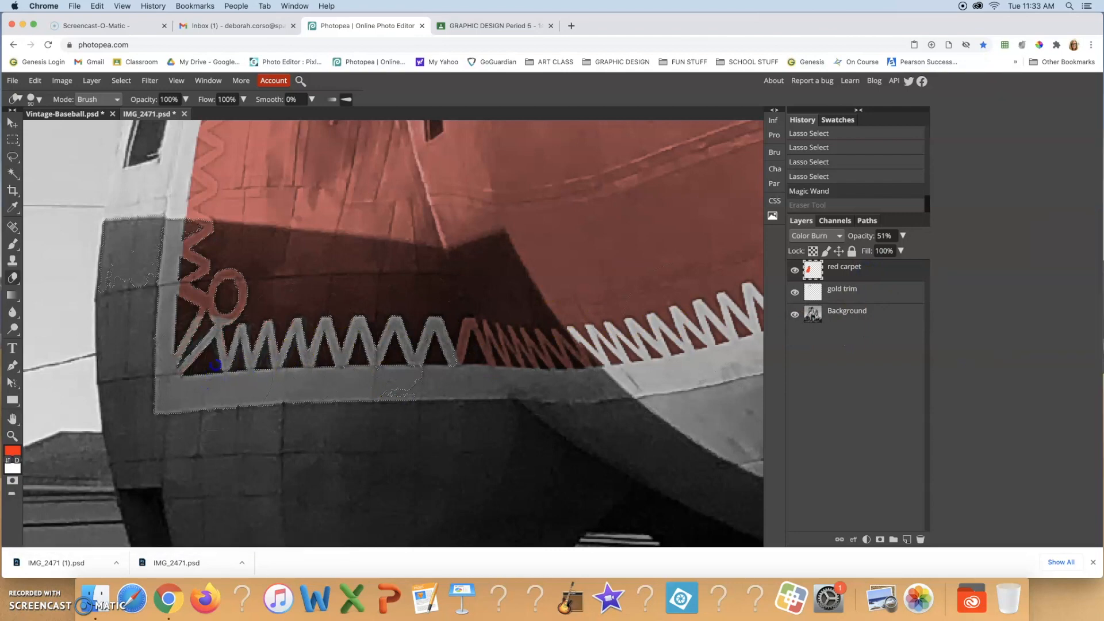
pyautogui.moveTo(246, 311); pyautogui.dragTo(248, 274)
pyautogui.click(241, 276)
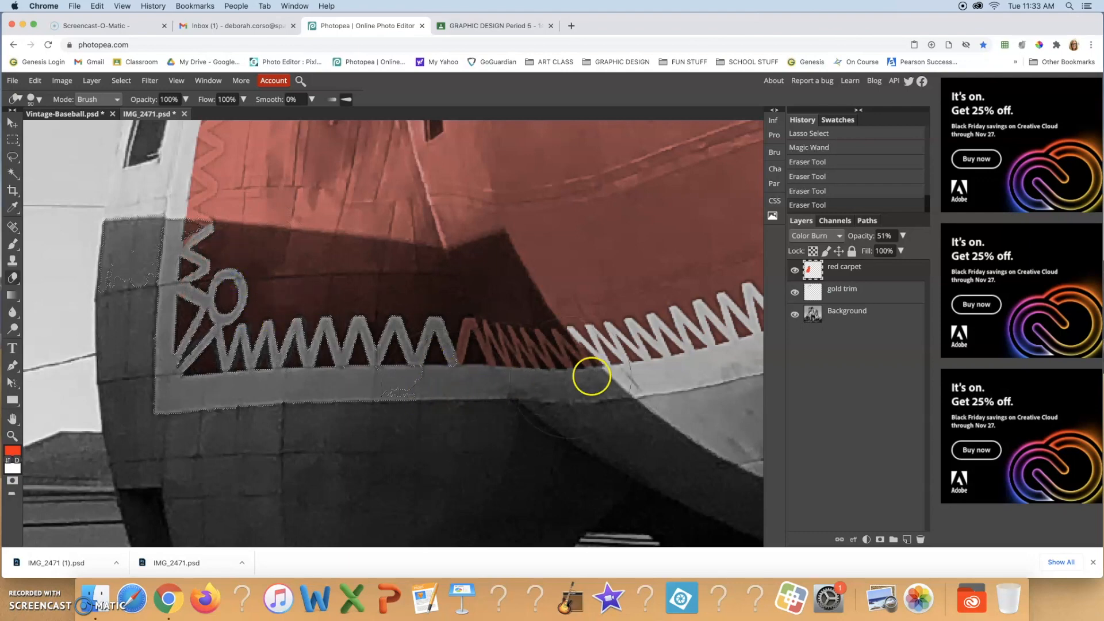
pyautogui.press('super+d')
pyautogui.scroll(-5, 499, 423)
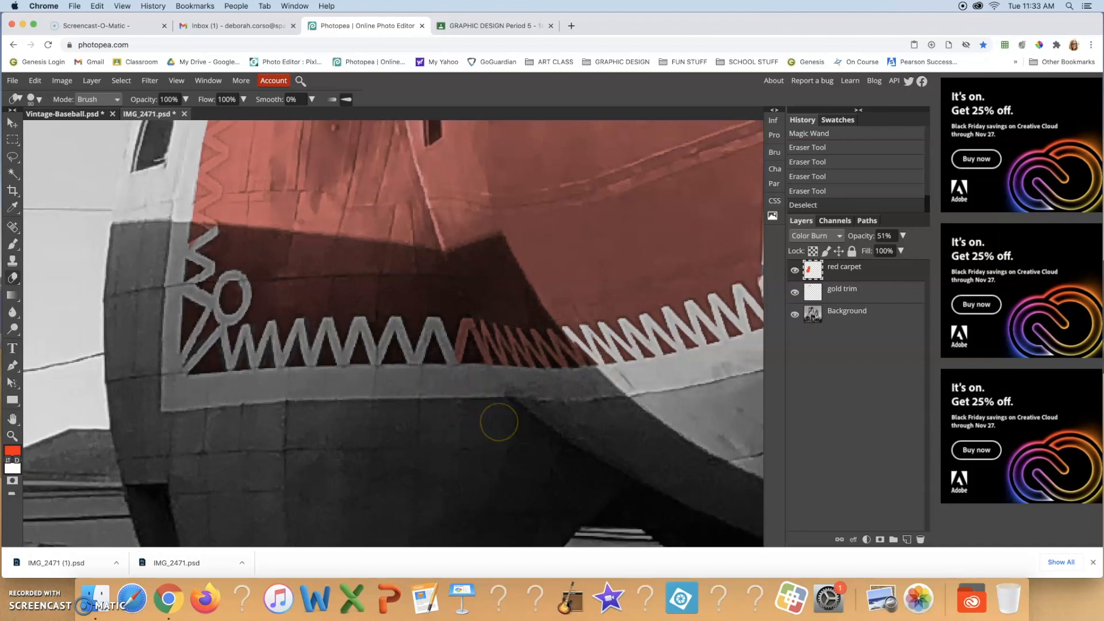